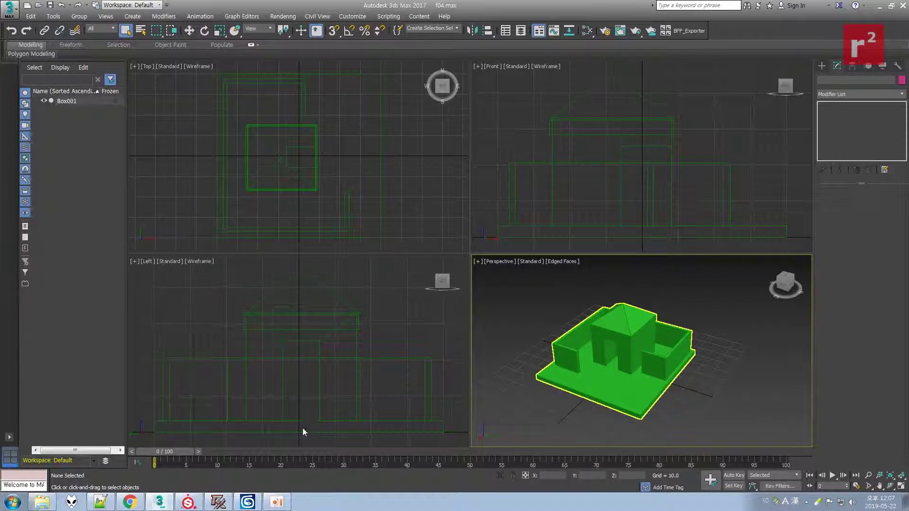
# Step: Switch to gmax and examine the textured hovel in the perspective view with edged faces turned off
pyautogui.click(188, 501)
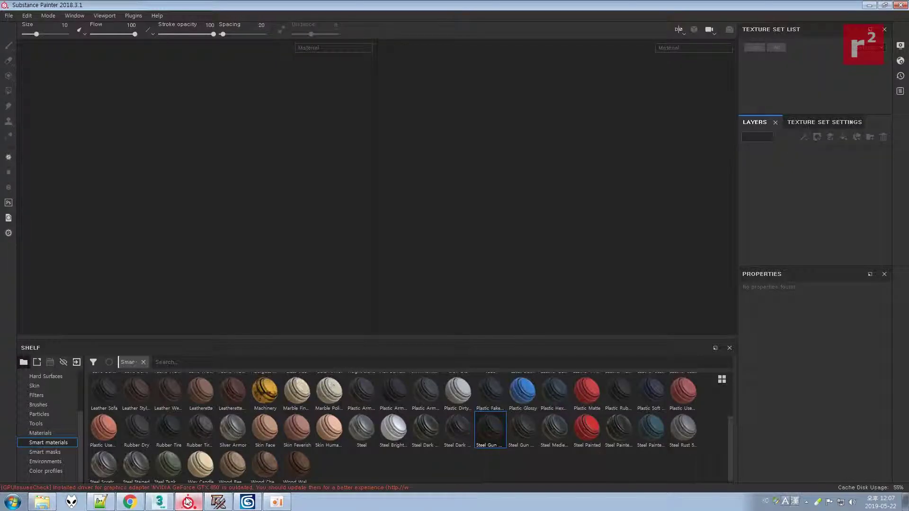
pyautogui.moveTo(218, 505)
pyautogui.click(218, 505)
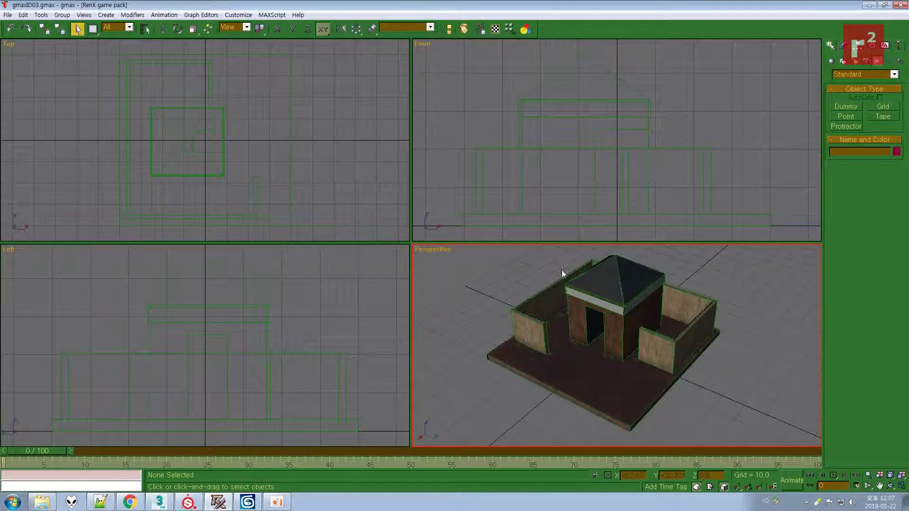
pyautogui.press('F4')
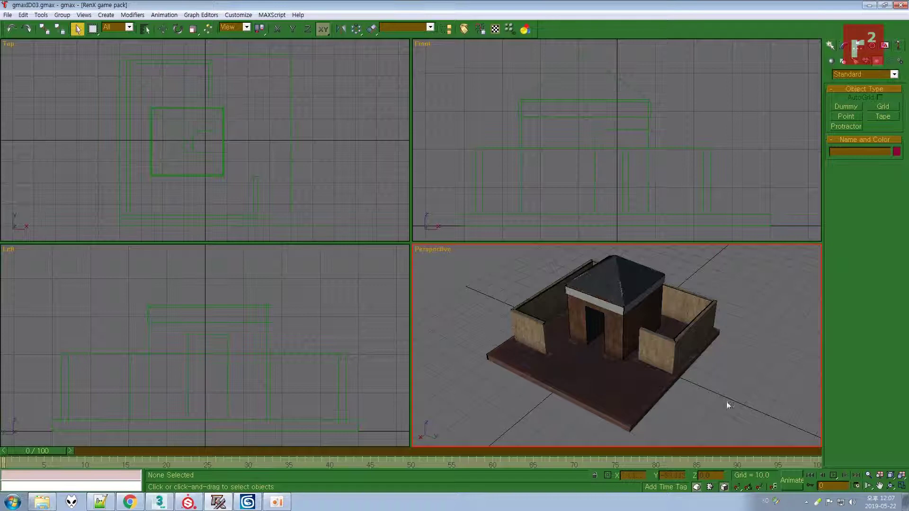
pyautogui.click(890, 487)
pyautogui.moveTo(652, 361); pyautogui.dragTo(587, 357)
pyautogui.rightClick(579, 355)
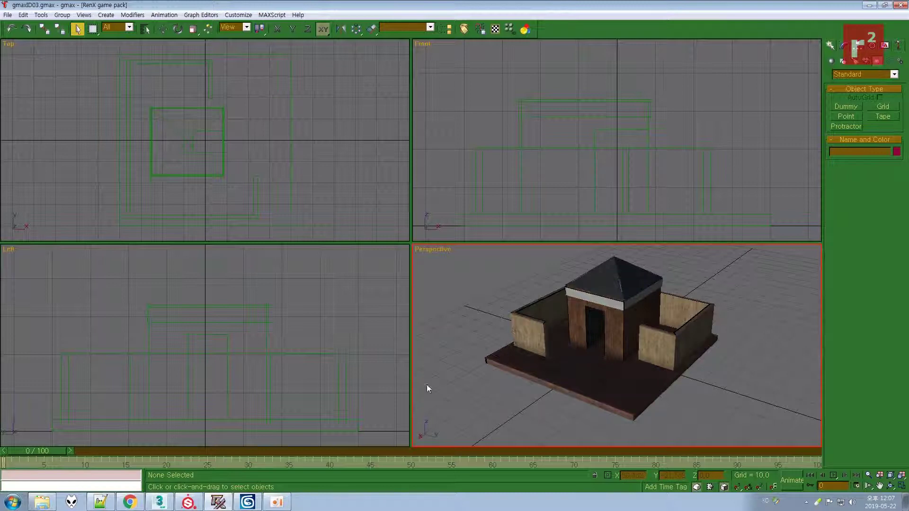
# Step: Switch to 3ds Max and examine the UV layout of Box001 in the UV Editor
pyautogui.click(159, 502)
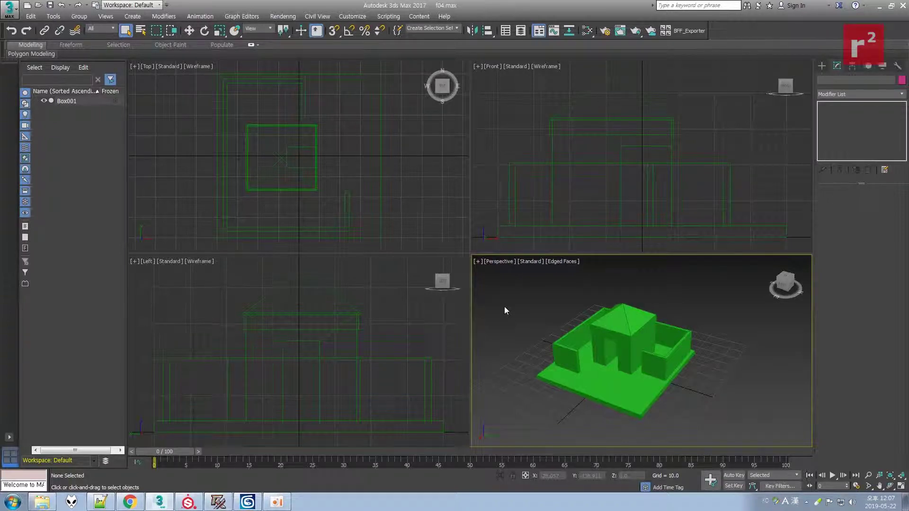
pyautogui.click(630, 303)
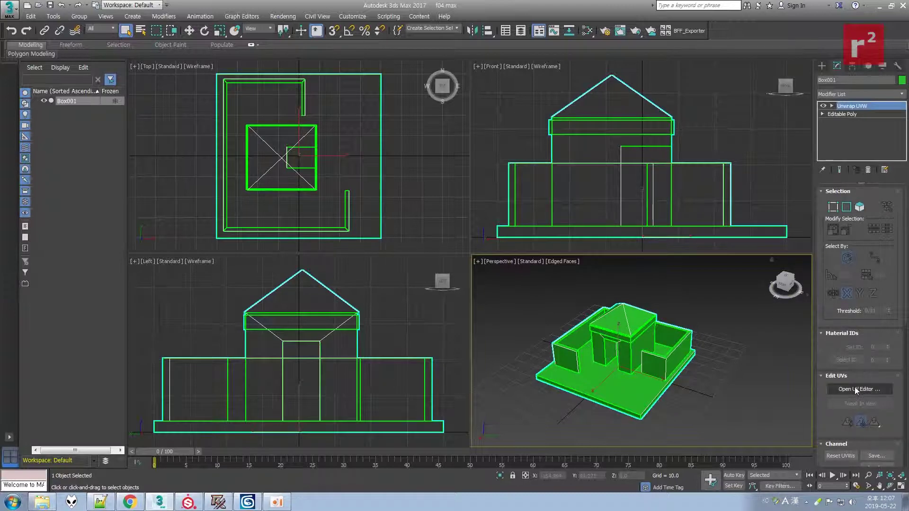
pyautogui.click(691, 300)
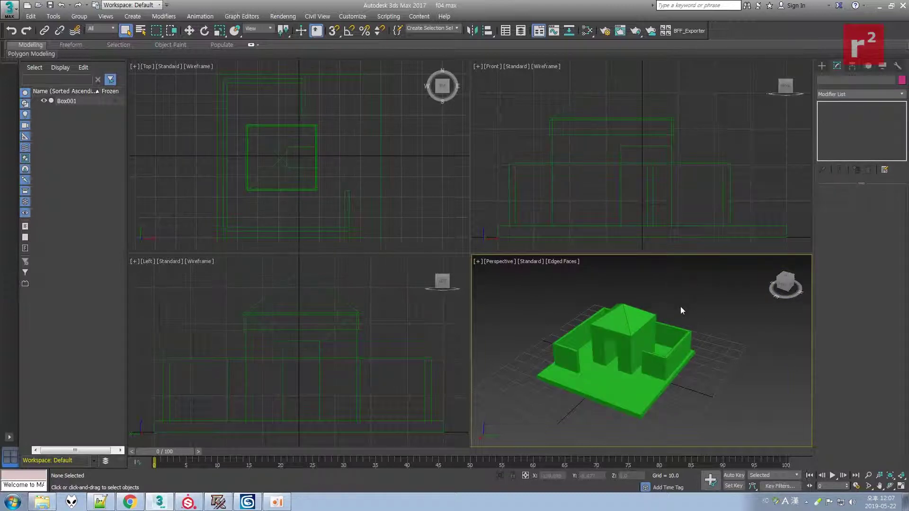
pyautogui.click(628, 339)
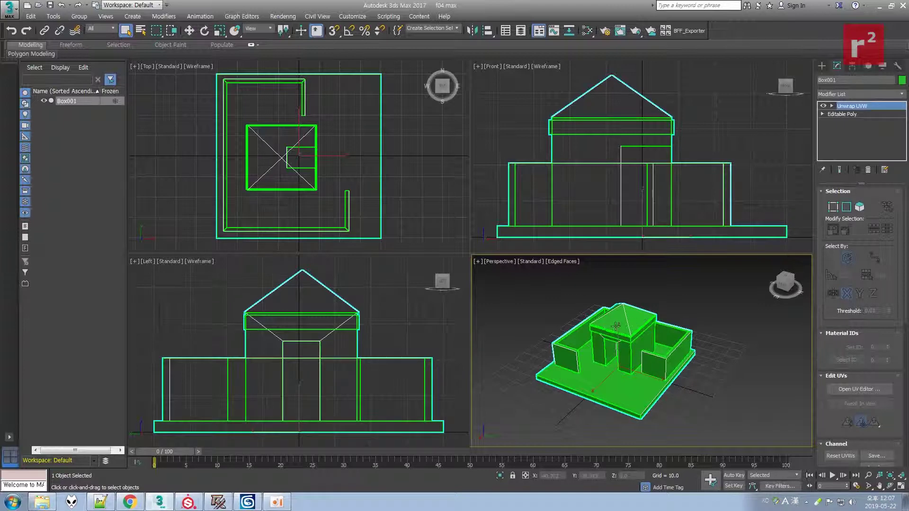
pyautogui.click(860, 389)
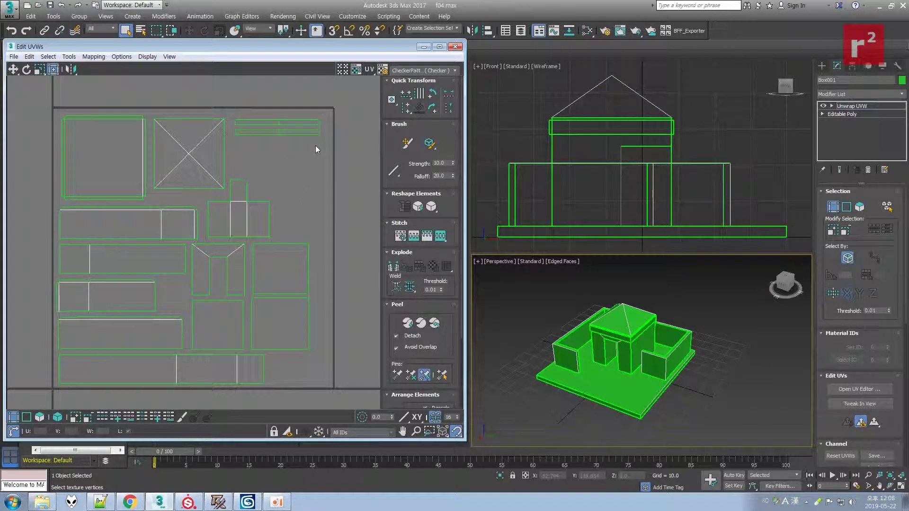
pyautogui.click(456, 46)
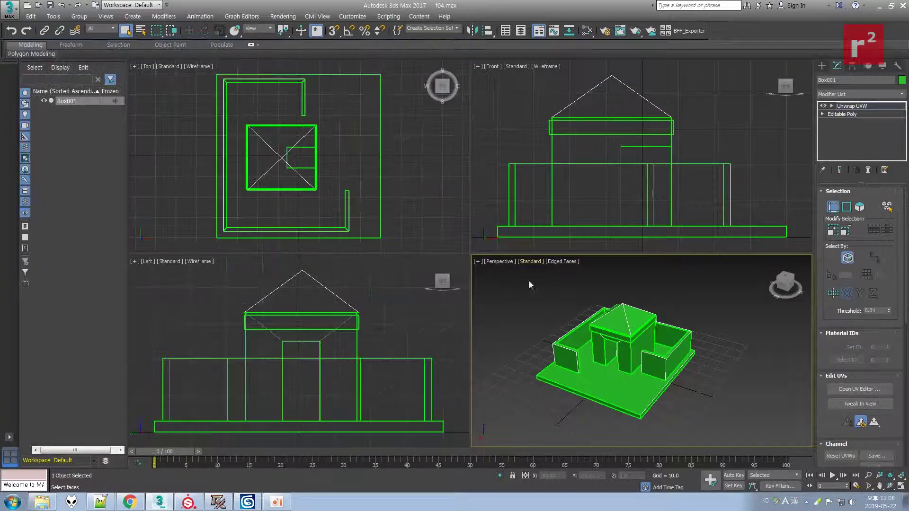
# Step: Save the scene as an incremented copy named f05.max
pyautogui.click(10, 9)
pyautogui.click(27, 116)
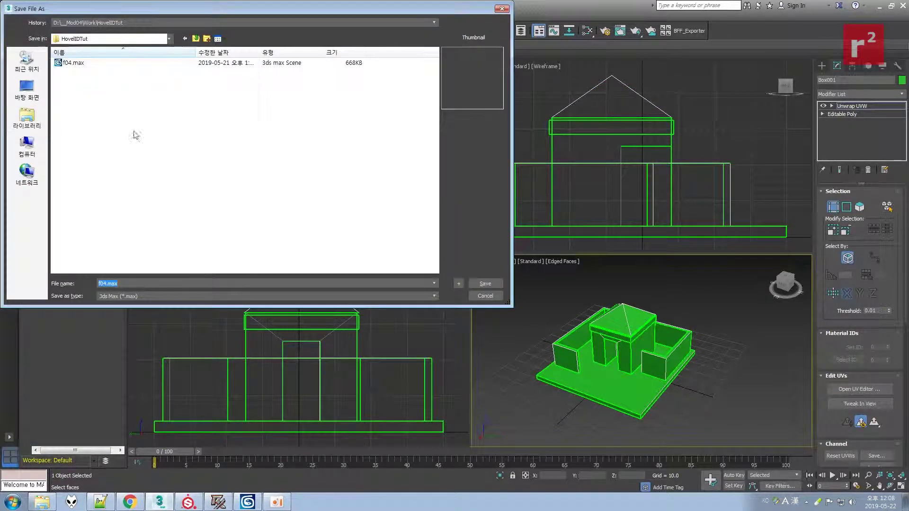
pyautogui.click(458, 284)
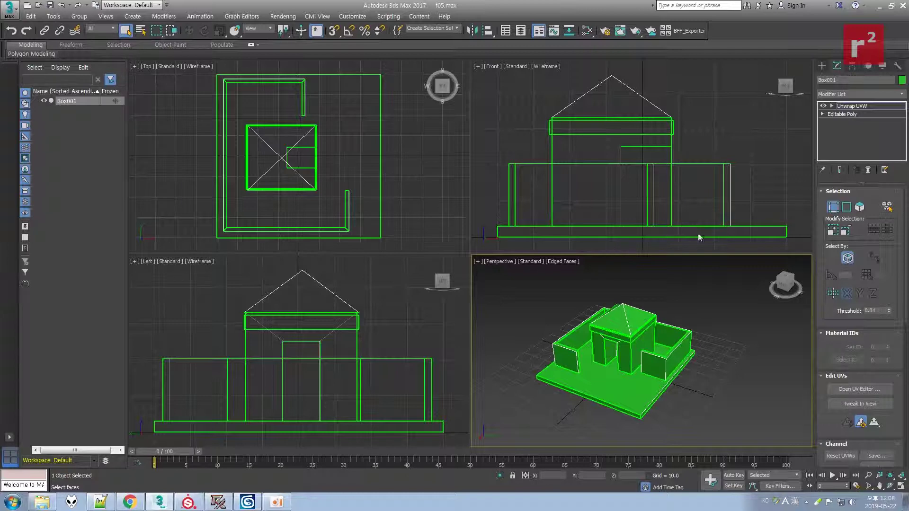
# Step: Add a VertexPaint modifier to Box001 above Unwrap UVW and set its vertex color display to shaded
pyautogui.click(861, 92)
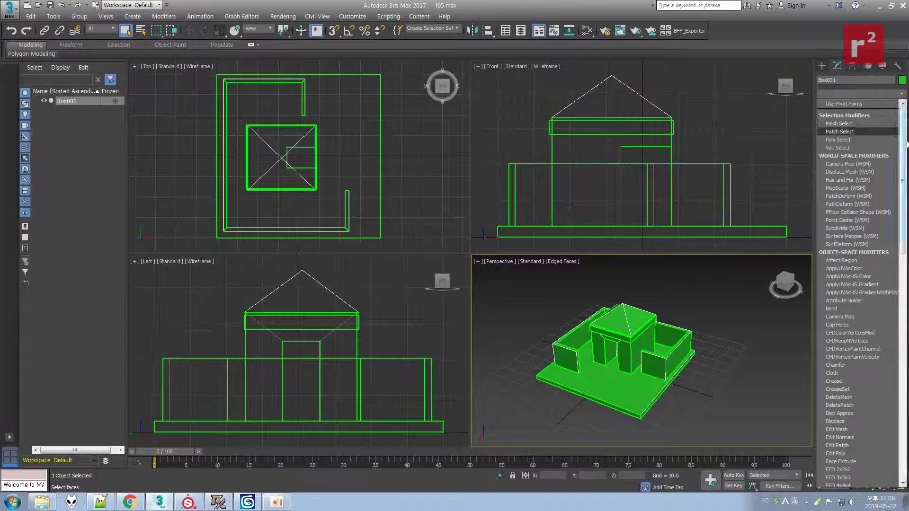
pyautogui.moveTo(904, 146); pyautogui.dragTo(904, 374)
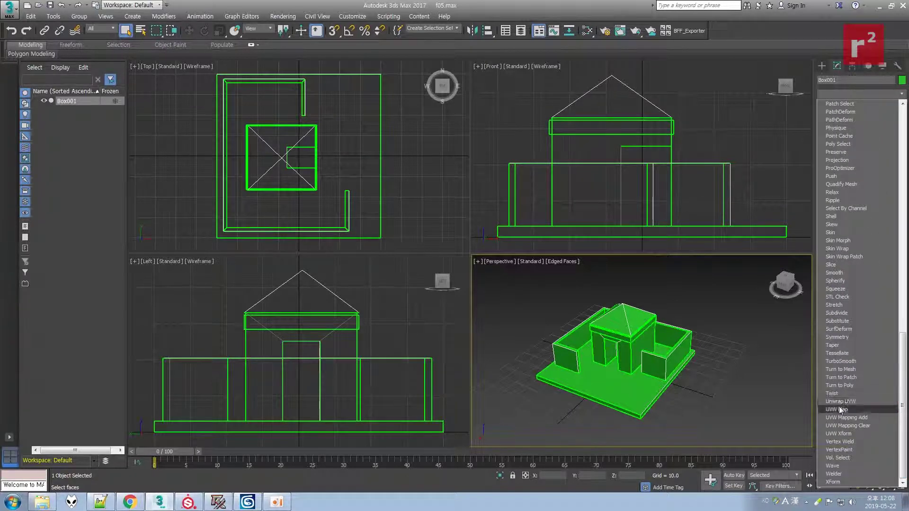
pyautogui.click(839, 449)
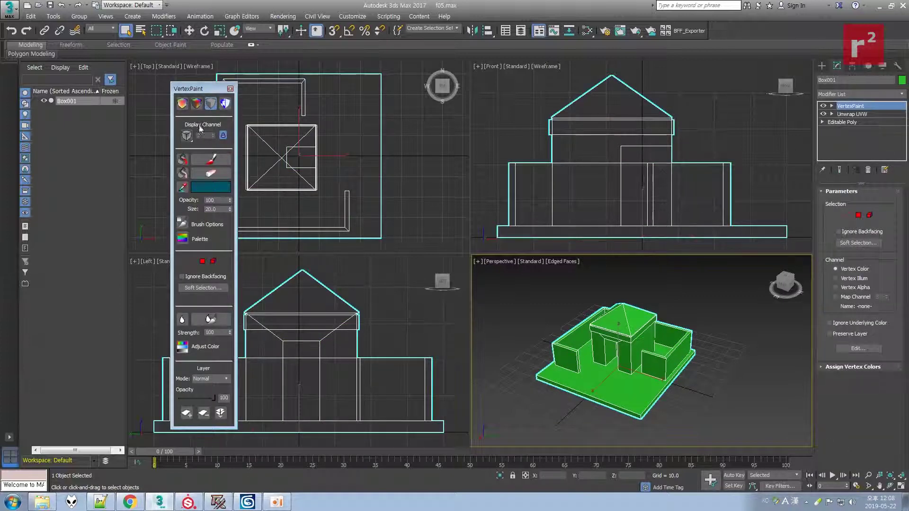
pyautogui.moveTo(197, 90); pyautogui.dragTo(374, 90)
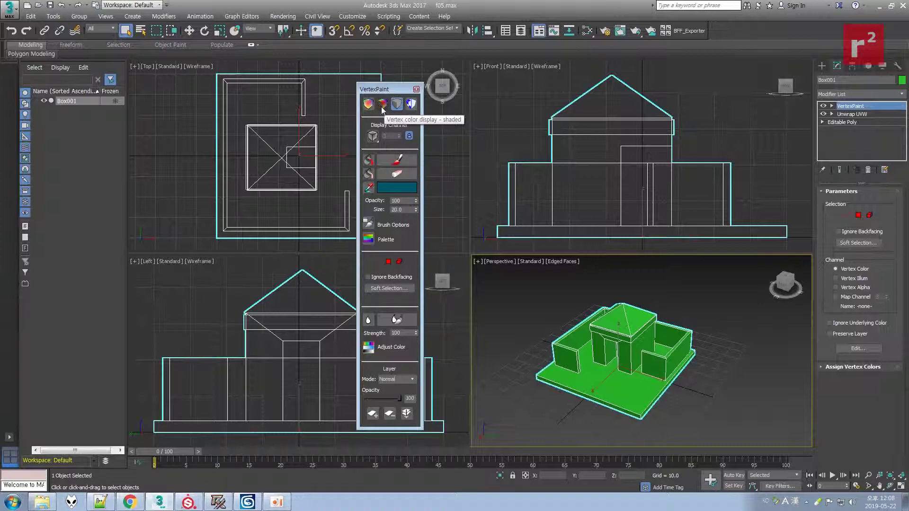
pyautogui.click(381, 106)
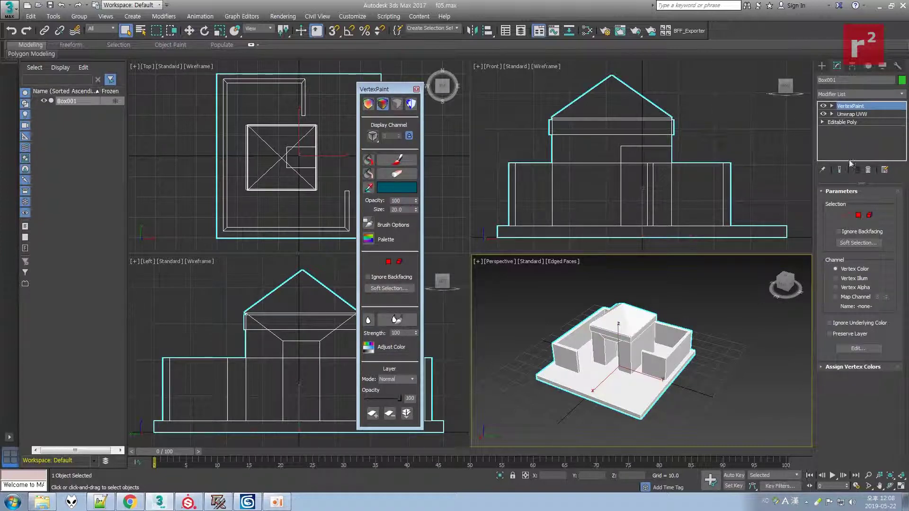
# Step: Turn on Element selection in the VertexPaint modifier and select the band just below the hovel's roof
pyautogui.click(832, 106)
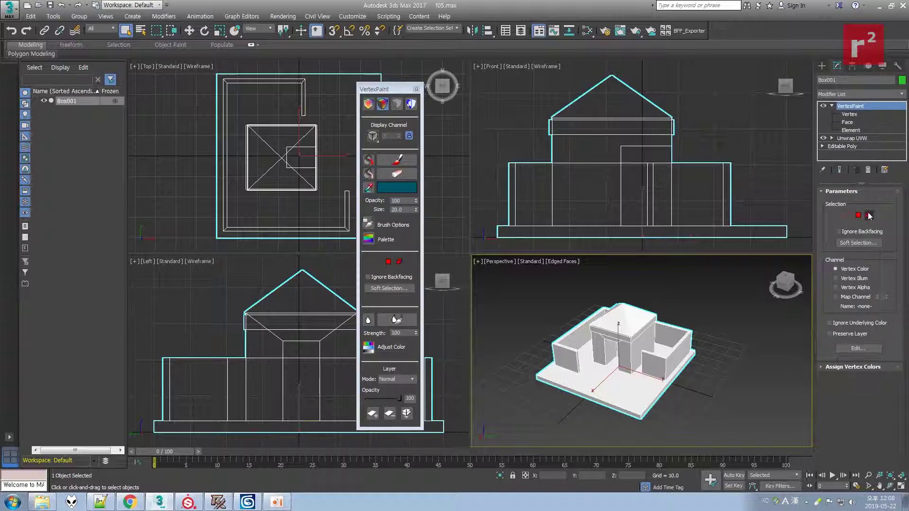
pyautogui.click(869, 215)
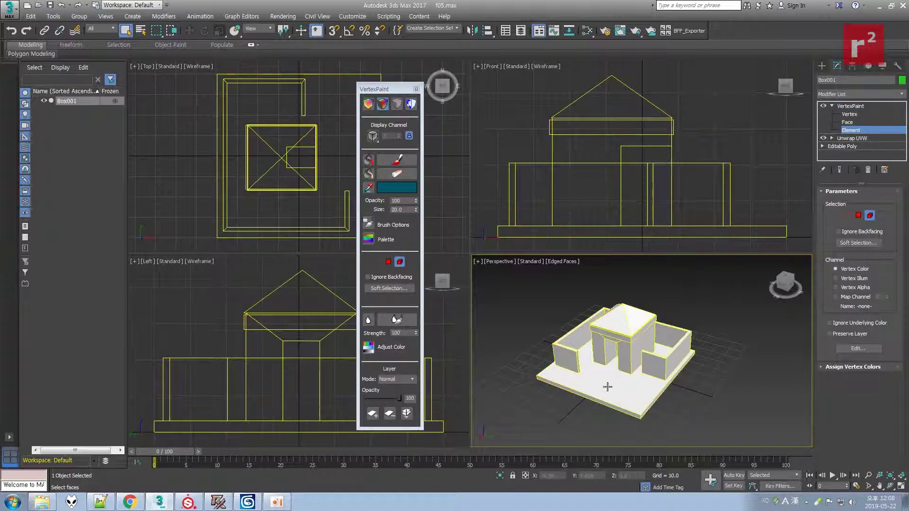
pyautogui.click(623, 338)
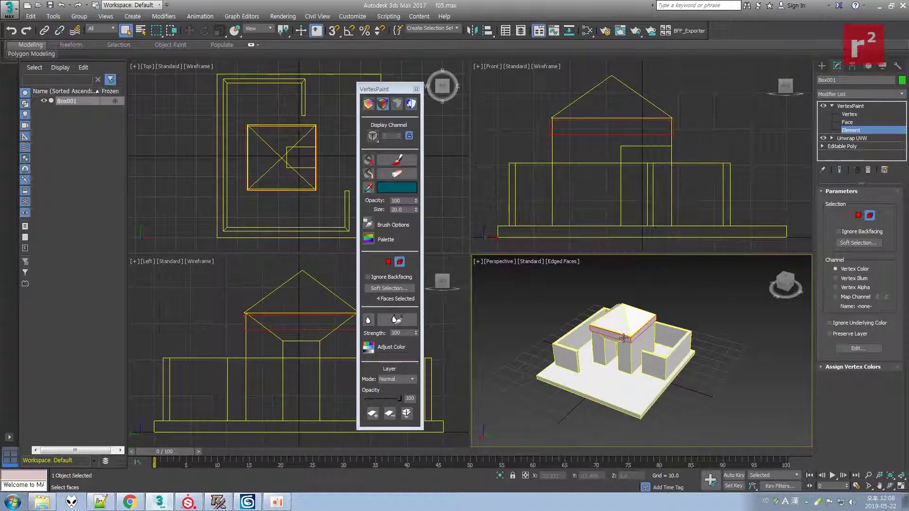
pyautogui.click(670, 302)
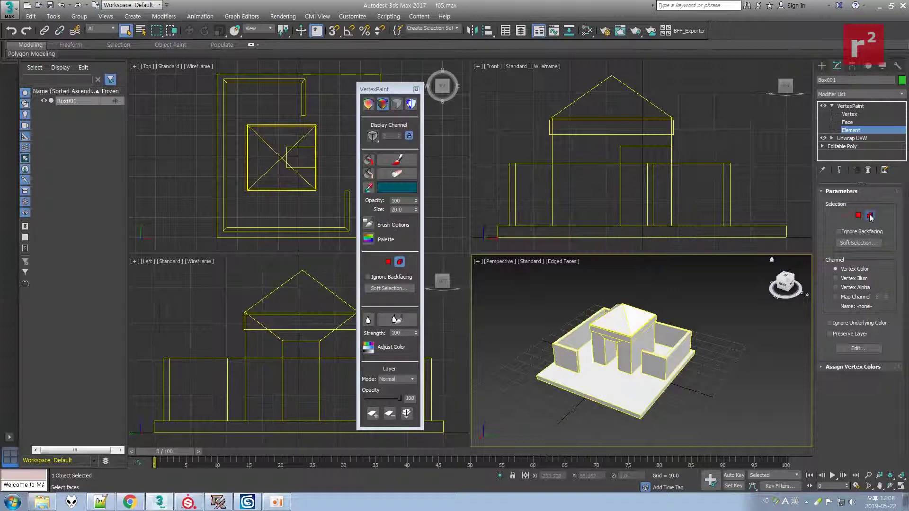
pyautogui.click(634, 339)
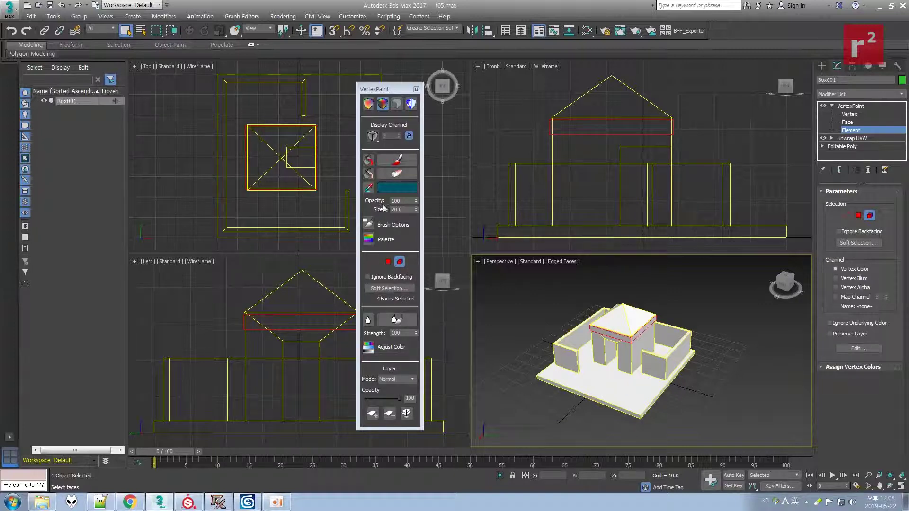
# Step: Set the paint color to pure red (255, 0, 0) and fill the selected roof band with it
pyautogui.click(401, 191)
pyautogui.moveTo(229, 119)
pyautogui.mouseDown()
pyautogui.moveTo(209, 71)
pyautogui.moveTo(193, 60)
pyautogui.mouseUp()
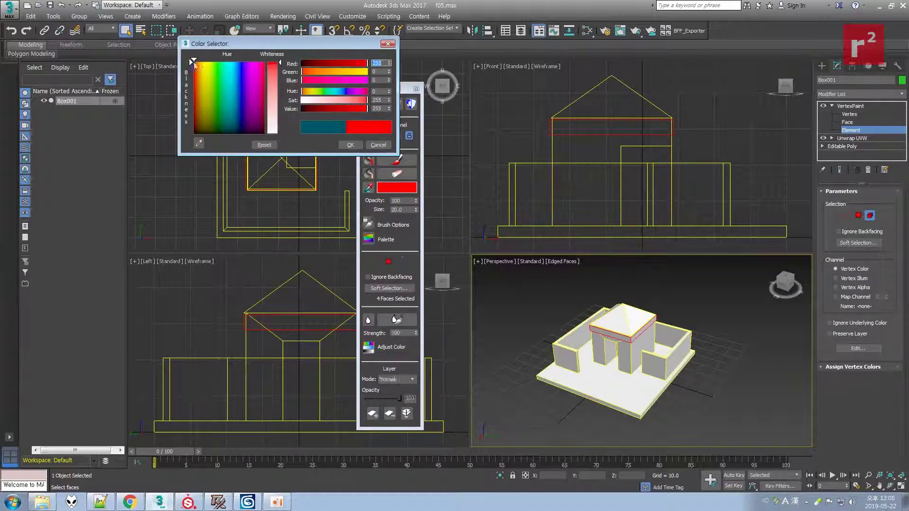
pyautogui.click(351, 145)
pyautogui.click(368, 161)
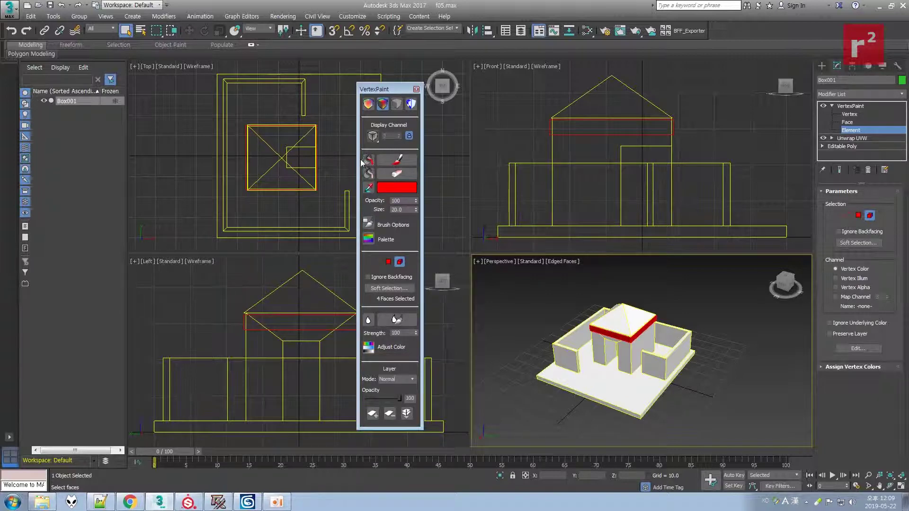
# Step: Save the vertex-painted scene under a new name as HovelVertext01.max in the HovelIDTut folder
pyautogui.click(8, 10)
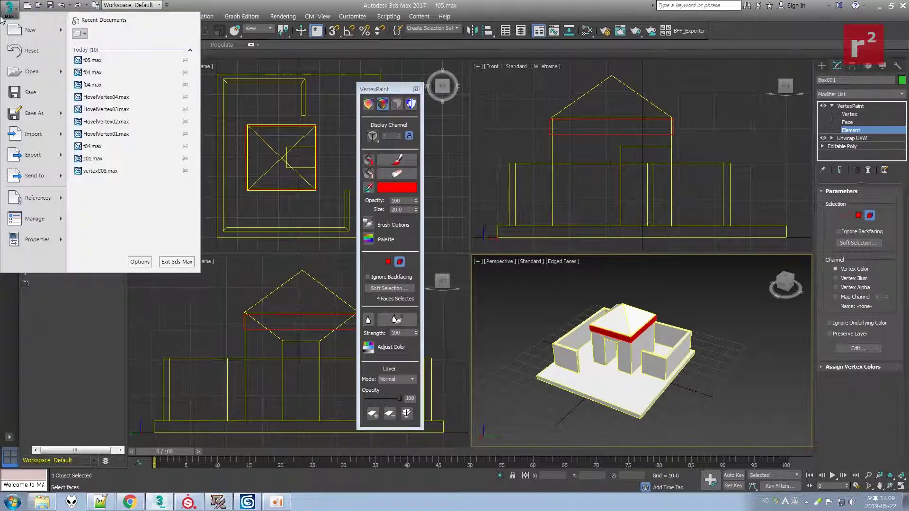
pyautogui.click(39, 114)
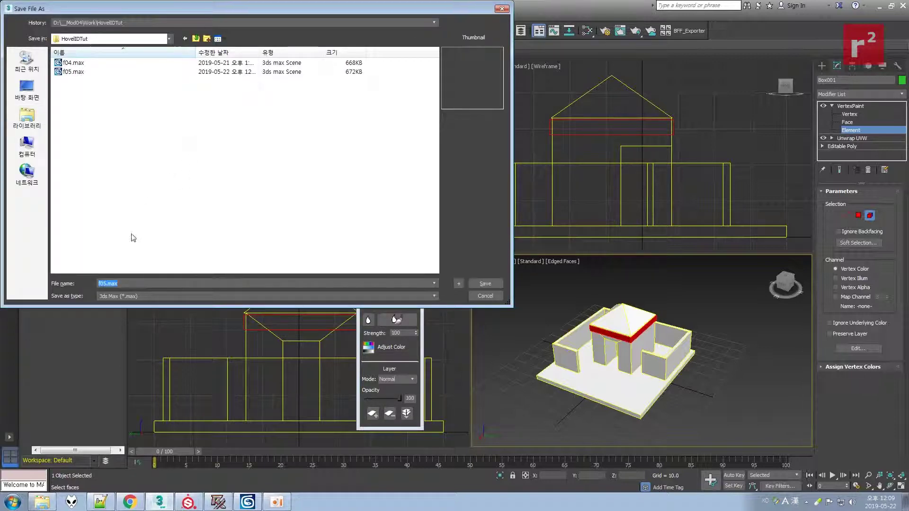
pyautogui.click(105, 283)
pyautogui.doubleClick(105, 284)
pyautogui.write('HovelVertext')
pyautogui.click(460, 284)
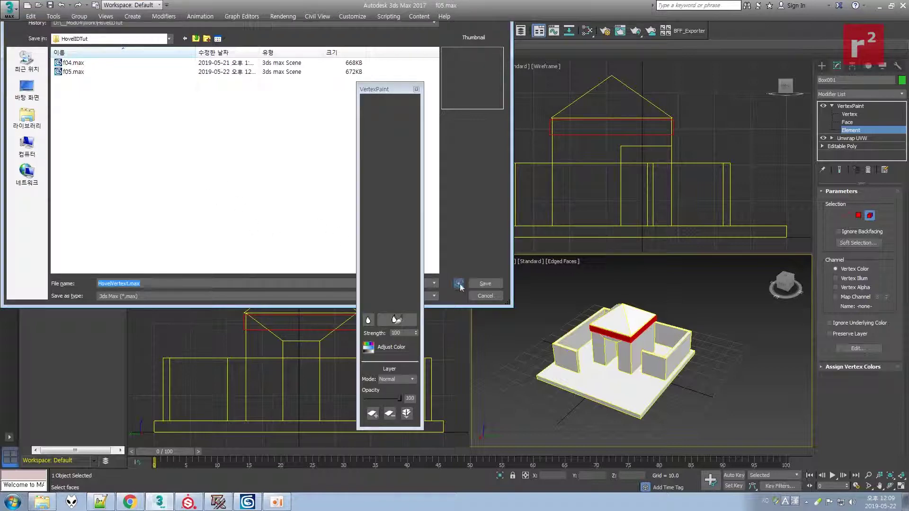
# Step: Save another incremented copy of the scene as HovelVertext02.max
pyautogui.click(9, 4)
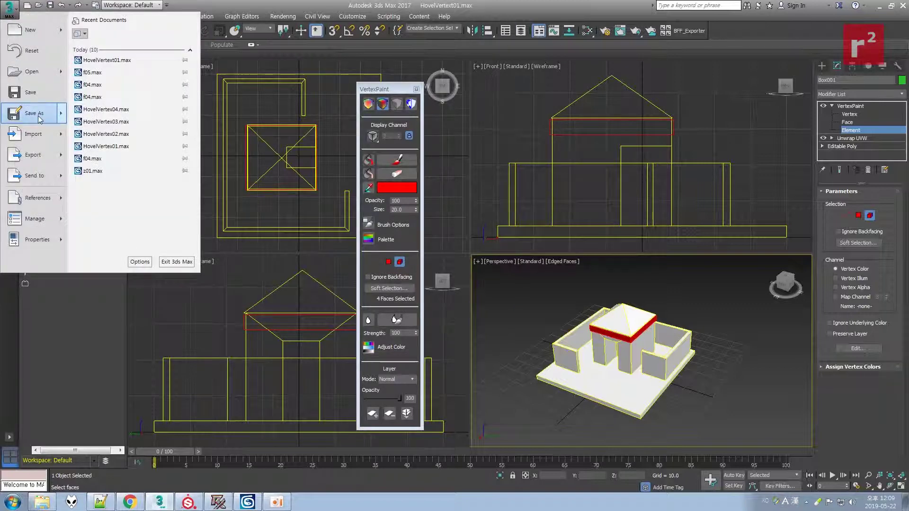
pyautogui.click(36, 116)
pyautogui.click(458, 283)
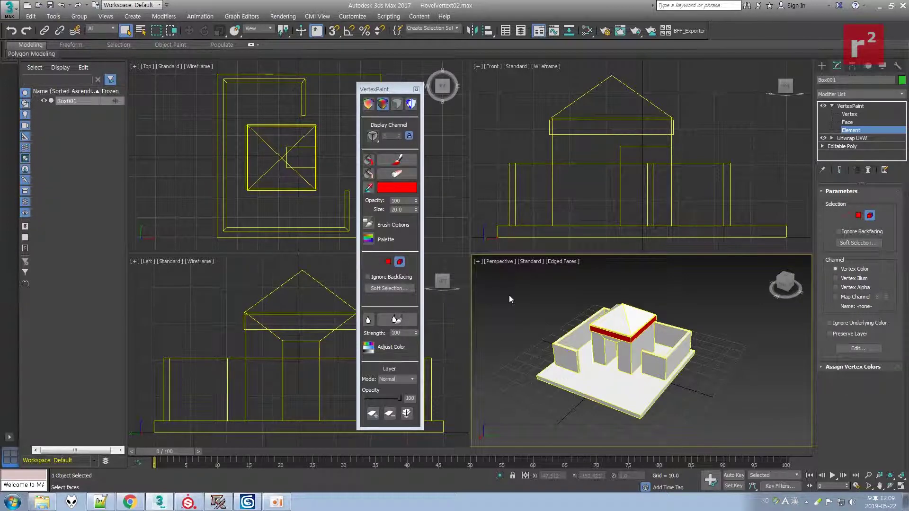
# Step: Select the base slab element, fill it with yellow vertex color, and deselect it
pyautogui.click(590, 367)
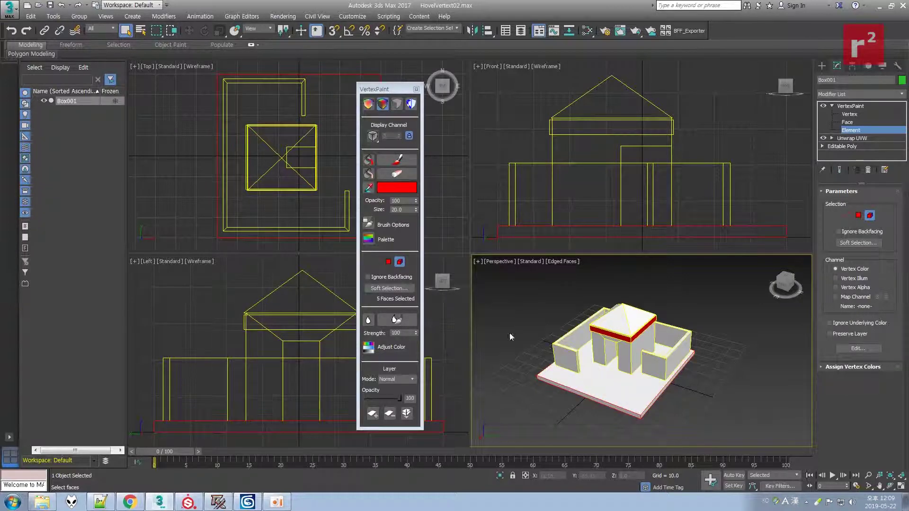
pyautogui.click(391, 188)
pyautogui.moveTo(204, 79); pyautogui.dragTo(204, 57)
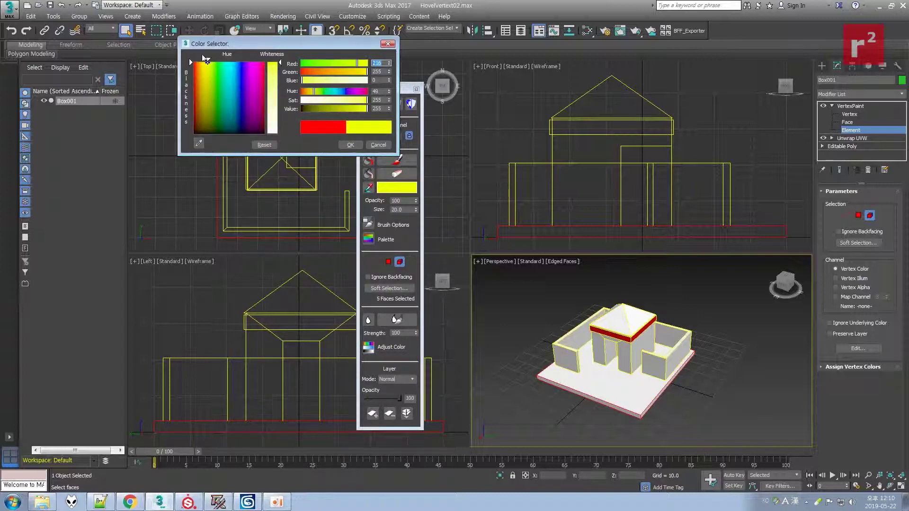
pyautogui.click(350, 145)
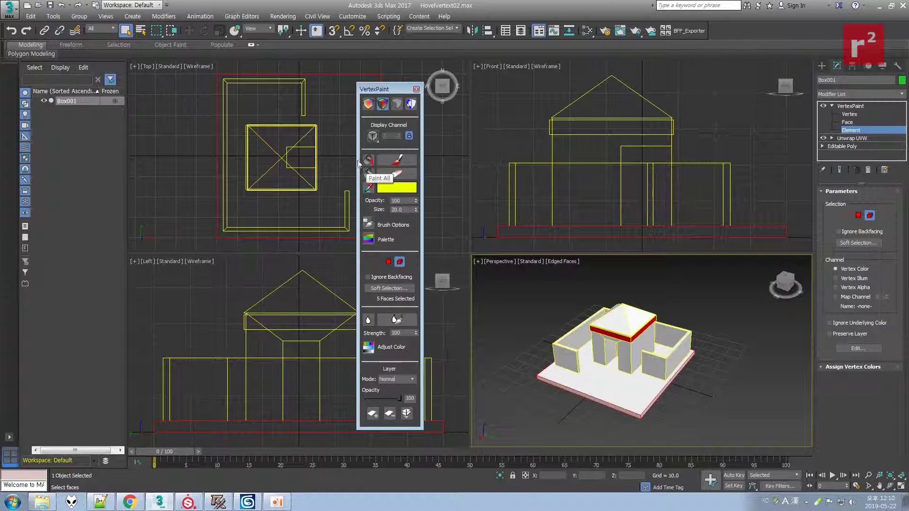
pyautogui.click(505, 299)
# Step: Select the perimeter wall element, fill it with bright green vertex color, and deselect it
pyautogui.click(570, 345)
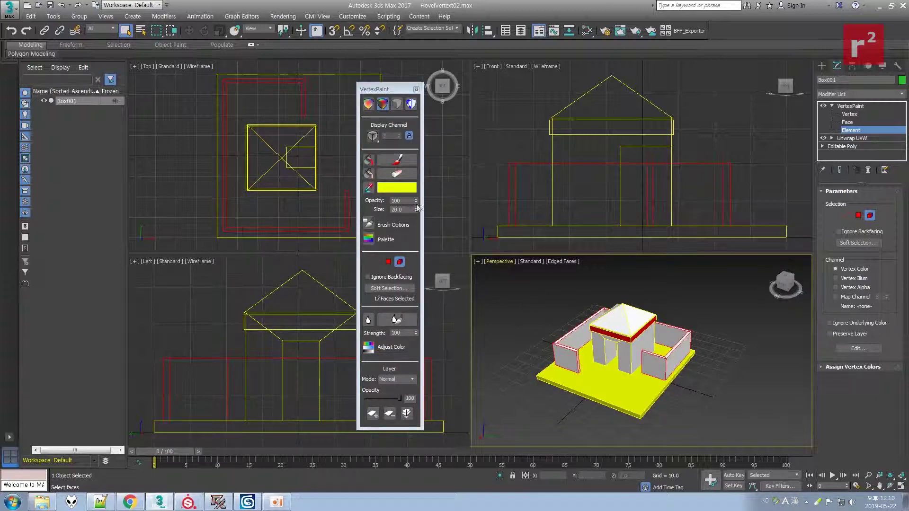
pyautogui.click(627, 352)
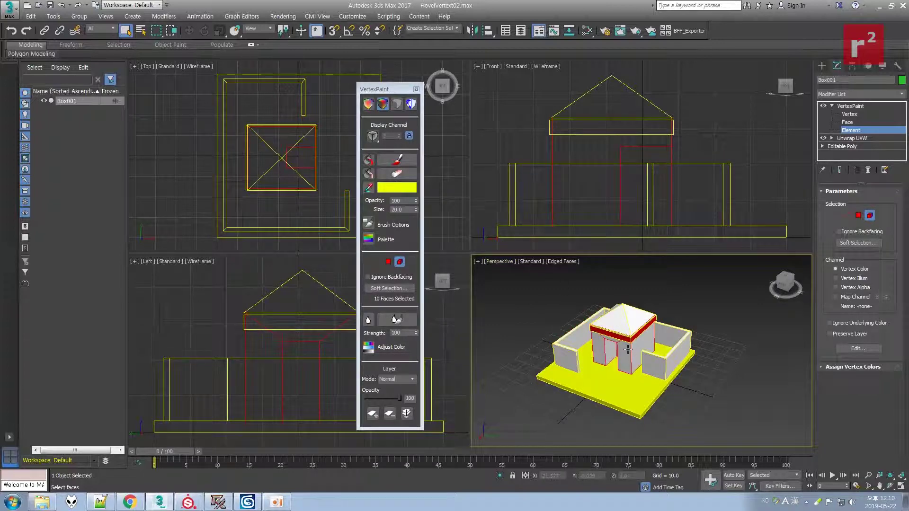
pyautogui.click(551, 340)
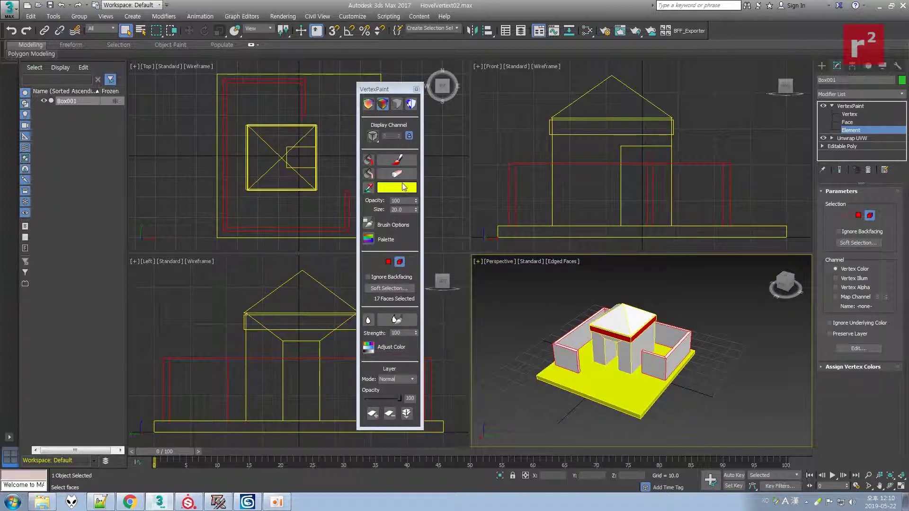
pyautogui.click(405, 188)
pyautogui.click(218, 62)
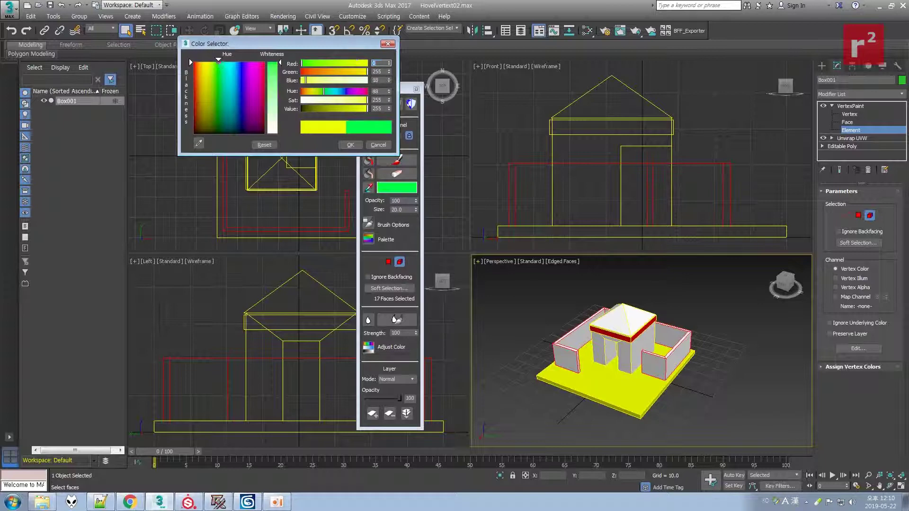
pyautogui.click(350, 145)
pyautogui.click(368, 160)
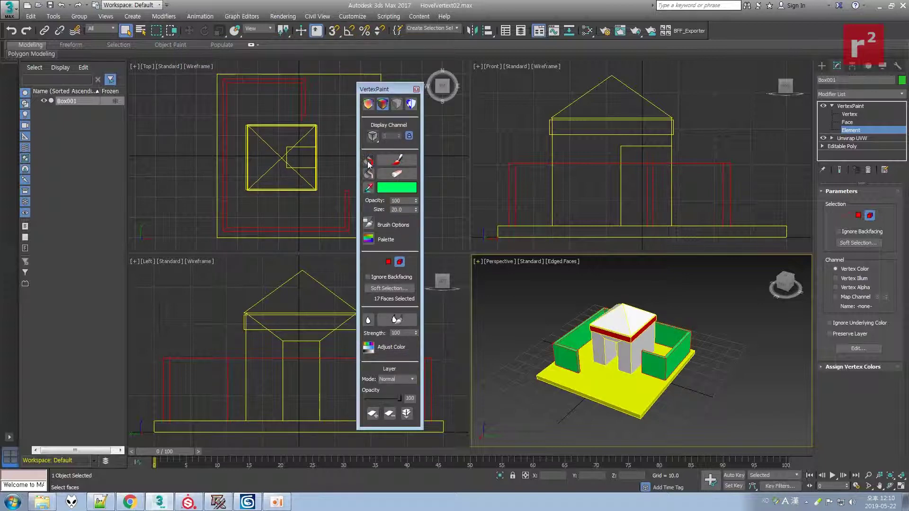
pyautogui.click(520, 287)
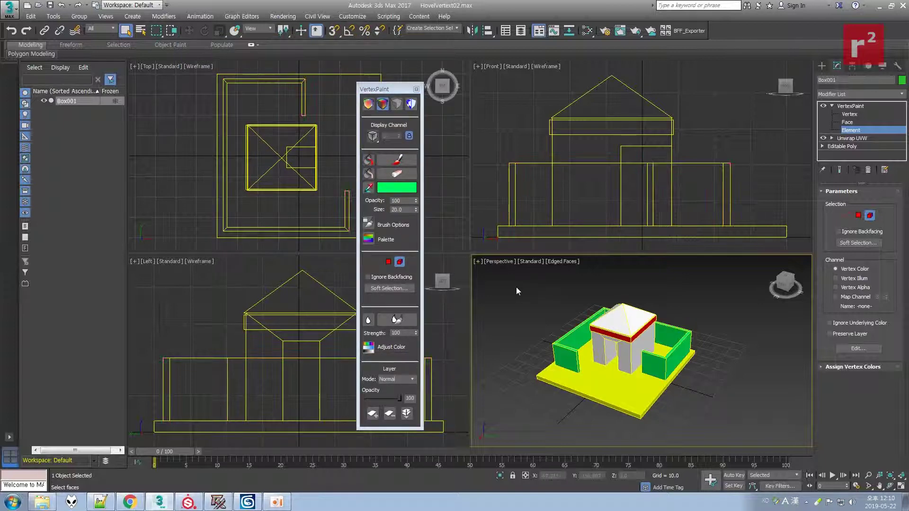
# Step: Save an incremented copy of the scene as HovelVertext03.max
pyautogui.click(9, 8)
pyautogui.click(8, 9)
pyautogui.click(9, 8)
pyautogui.click(22, 113)
pyautogui.click(459, 283)
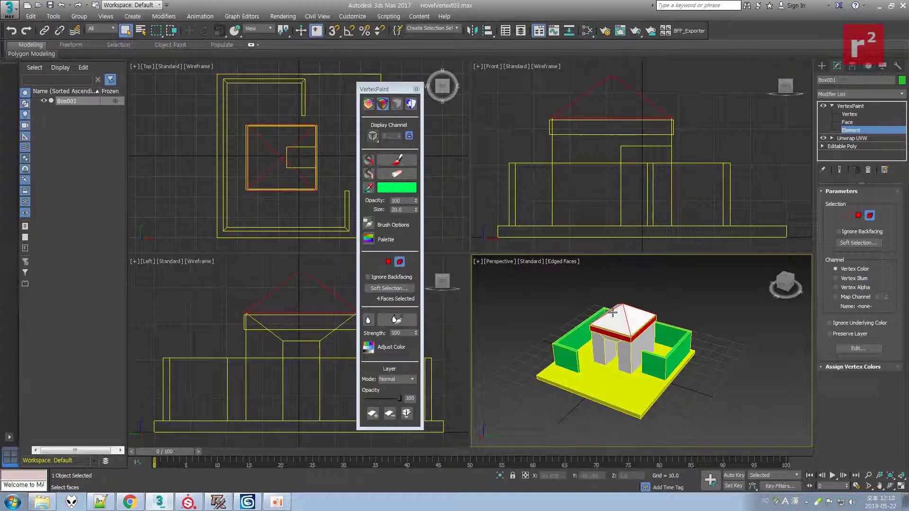
# Step: Set the paint color to blue (0, 18, 255), fill the pyramid roof element with it, and deselect it
pyautogui.click(386, 188)
pyautogui.click(241, 65)
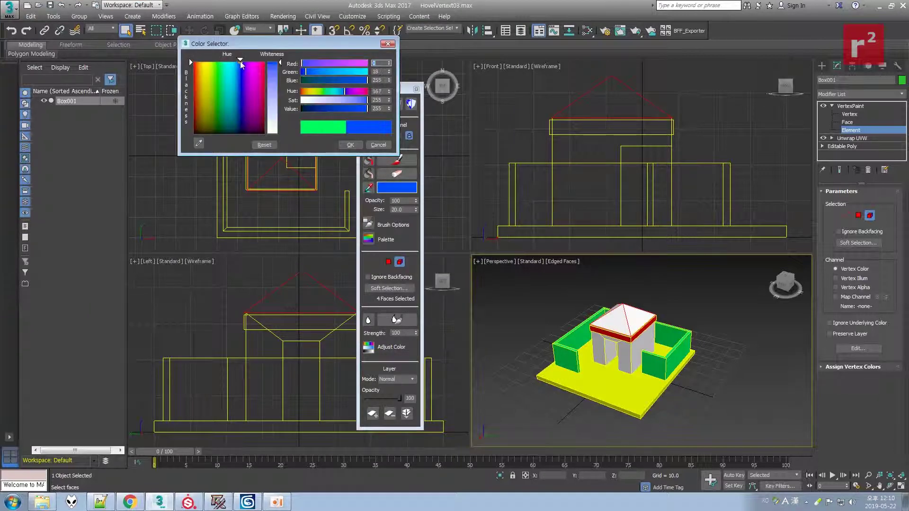
pyautogui.click(349, 144)
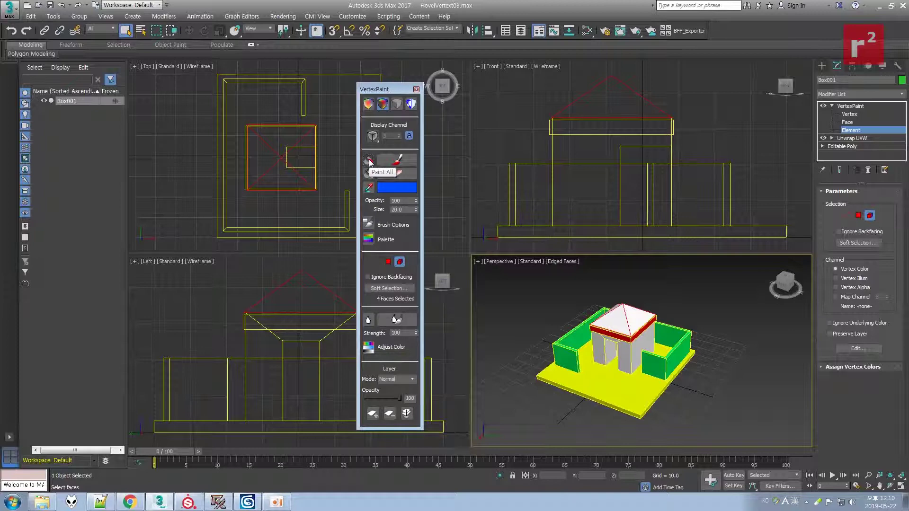
pyautogui.click(368, 160)
pyautogui.click(539, 283)
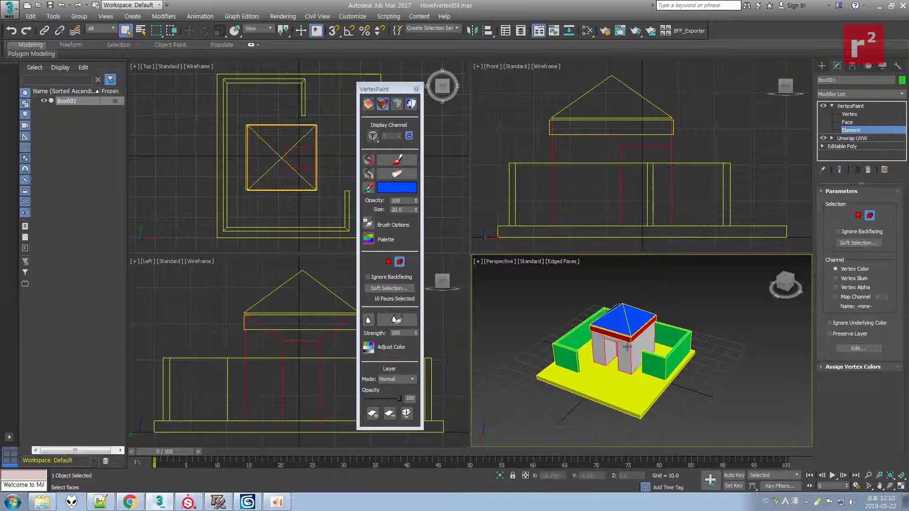
# Step: Switch VertexPaint to face selection and select an inner side face of the hut's doorway
pyautogui.scroll(4, 621, 345)
pyautogui.scroll(2, 599, 333)
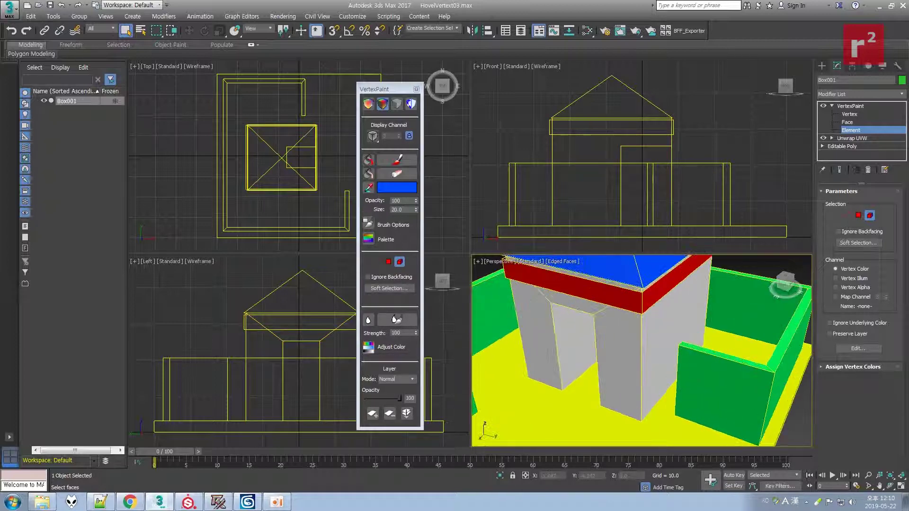
pyautogui.scroll(-5, 601, 336)
pyautogui.scroll(4, 606, 341)
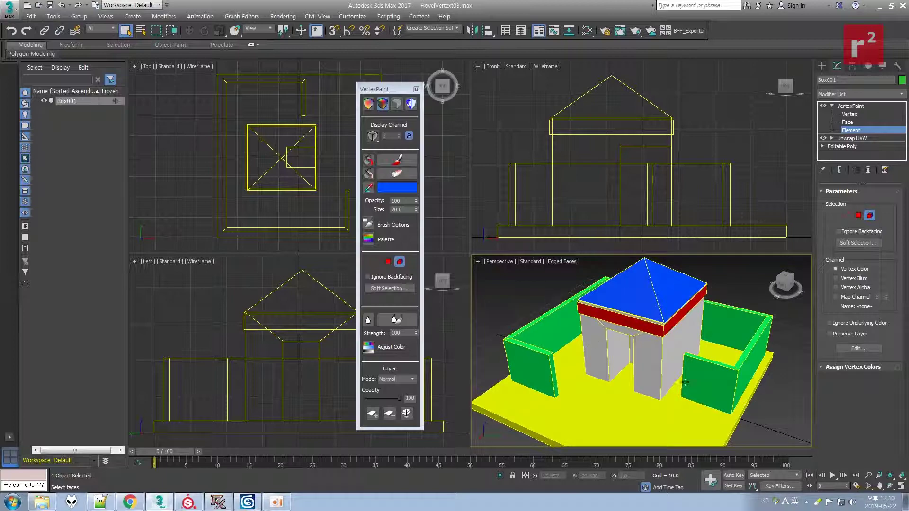
pyautogui.click(890, 486)
pyautogui.moveTo(682, 337); pyautogui.dragTo(597, 349)
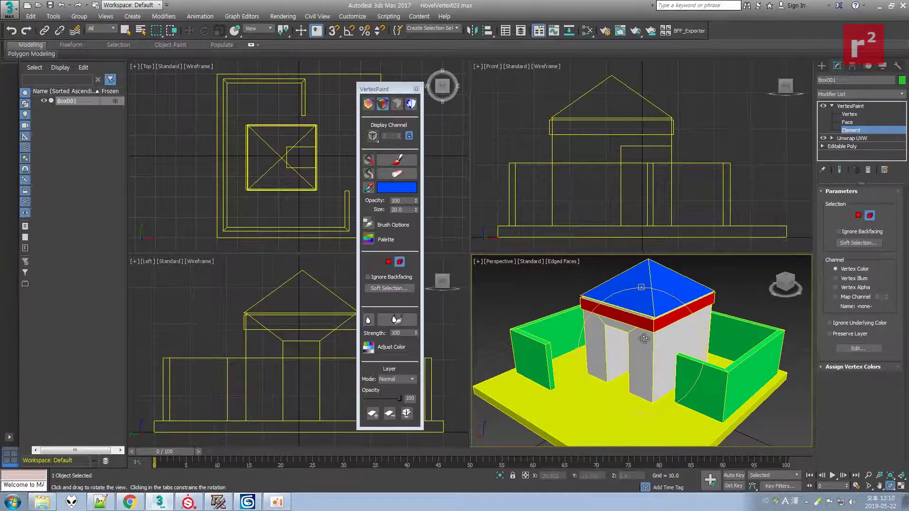
pyautogui.press('Escape')
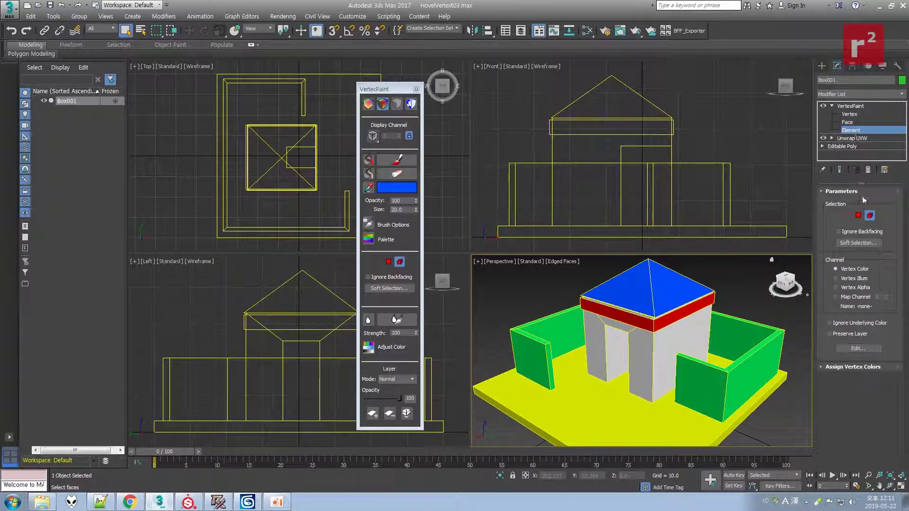
pyautogui.click(859, 216)
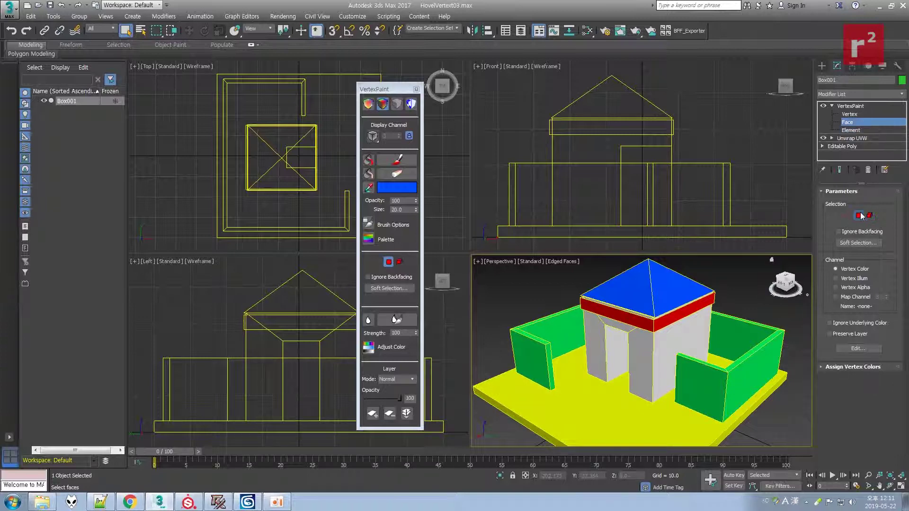
pyautogui.click(608, 336)
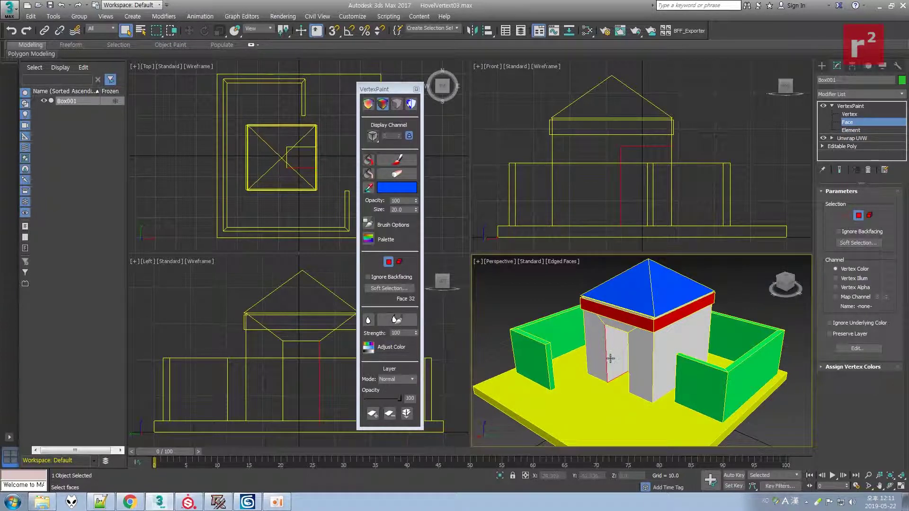
# Step: Add the remaining inner doorway faces to the selection, for four faces in all
pyautogui.click(891, 486)
pyautogui.moveTo(637, 303); pyautogui.dragTo(631, 349)
pyautogui.keyDown('ctrl'); pyautogui.click(631, 349); pyautogui.keyUp('ctrl')
pyautogui.click(890, 486)
pyautogui.moveTo(701, 389); pyautogui.dragTo(668, 352)
pyautogui.rightClick(668, 351)
pyautogui.keyDown('ctrl'); pyautogui.click(648, 355); pyautogui.keyUp('ctrl')
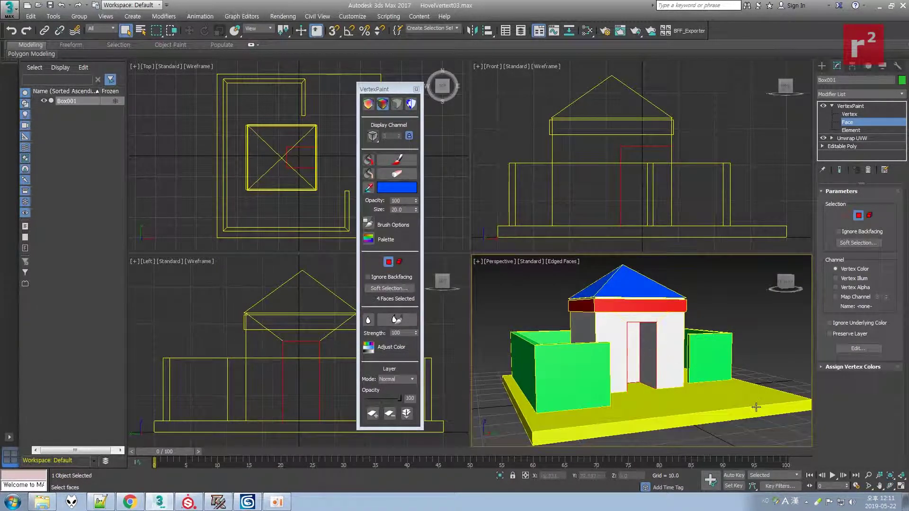
# Step: Set the paint color to magenta (255, 0, 174) and fill the selected doorway faces with it
pyautogui.click(891, 486)
pyautogui.moveTo(686, 379); pyautogui.dragTo(654, 341)
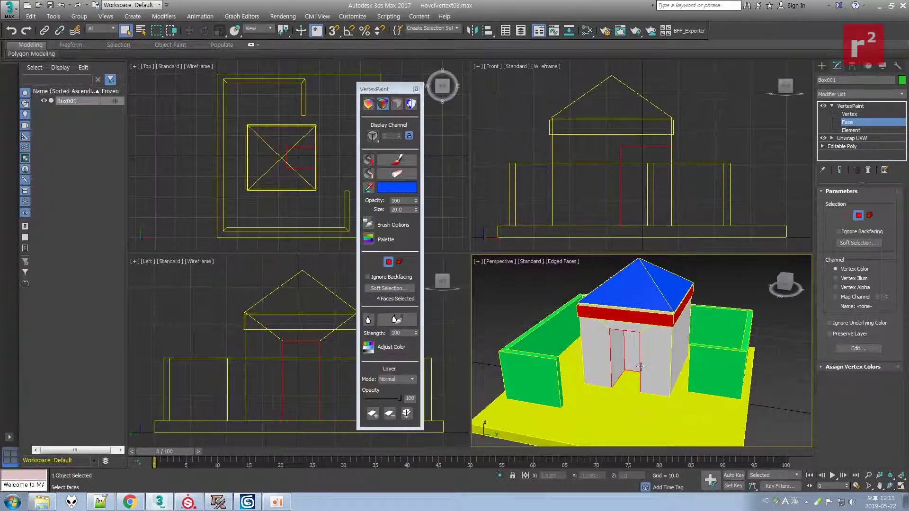
pyautogui.click(388, 192)
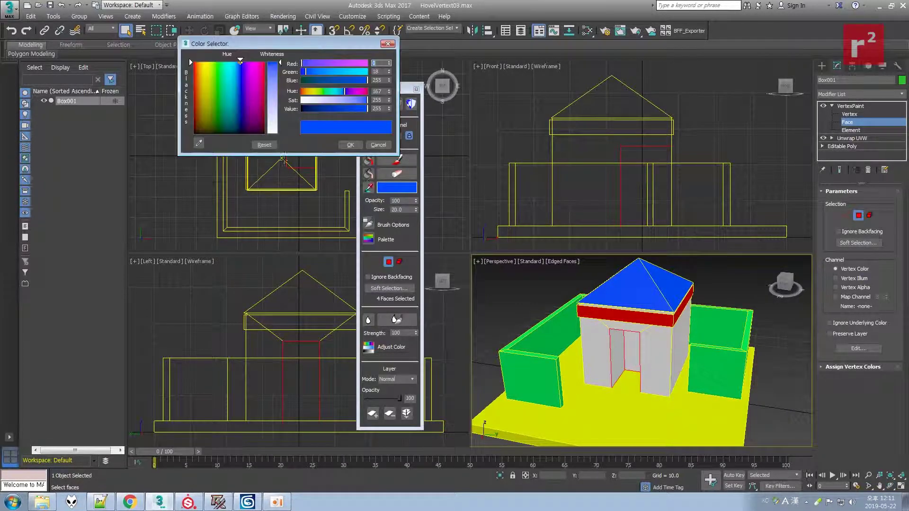
pyautogui.click(256, 68)
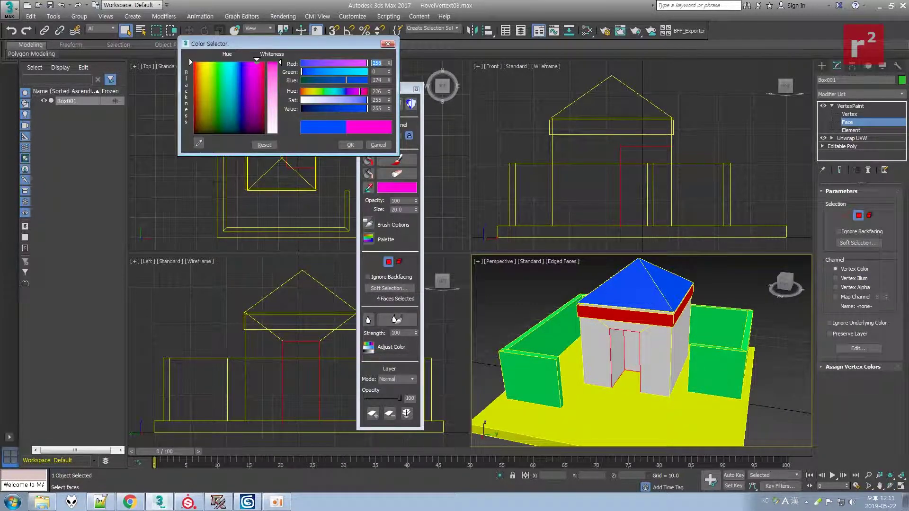
pyautogui.click(350, 146)
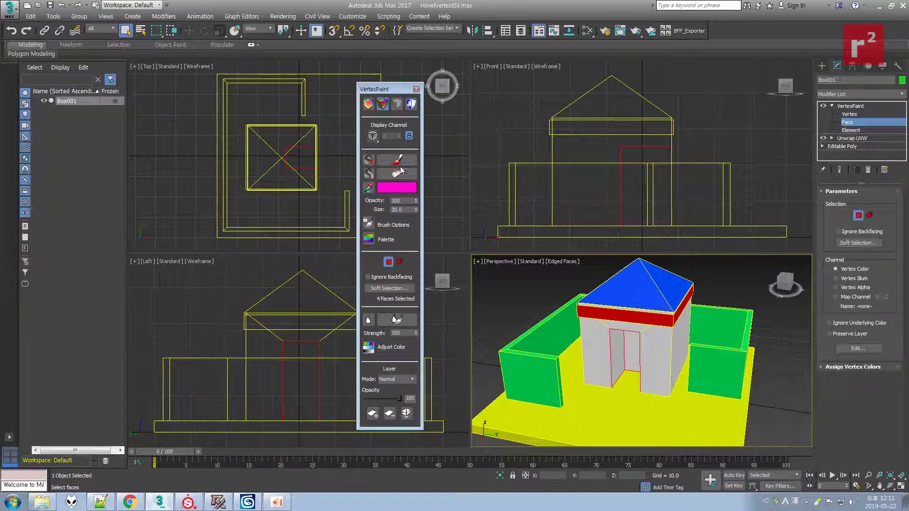
pyautogui.click(370, 160)
# Step: Select the six outer wall faces of the hut, including the piece above the doorway and the rear sides
pyautogui.click(659, 346)
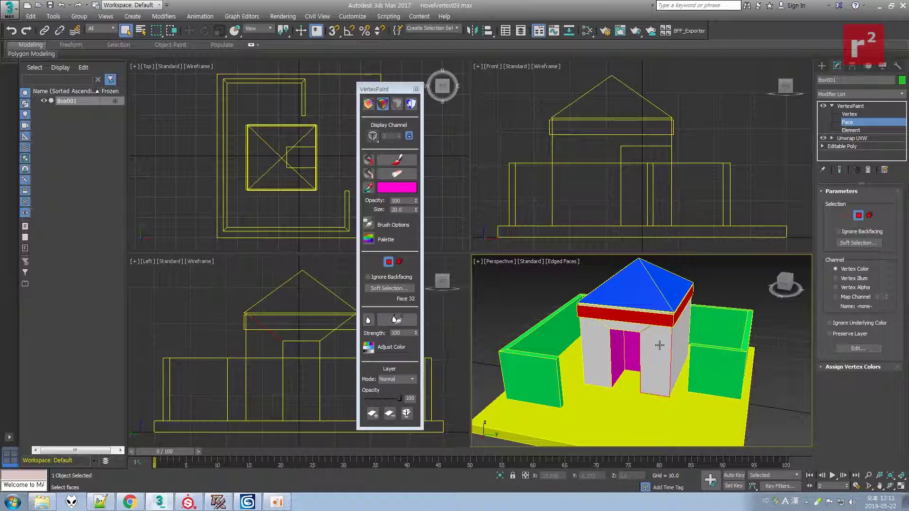
pyautogui.keyDown('ctrl'); pyautogui.click(624, 327); pyautogui.keyUp('ctrl')
pyautogui.keyDown('ctrl'); pyautogui.click(587, 343); pyautogui.keyUp('ctrl')
pyautogui.keyDown('ctrl'); pyautogui.click(684, 333); pyautogui.keyUp('ctrl')
pyautogui.click(890, 486)
pyautogui.moveTo(706, 369); pyautogui.dragTo(436, 370)
pyautogui.rightClick(634, 360)
pyautogui.keyDown('ctrl'); pyautogui.click(639, 357); pyautogui.keyUp('ctrl')
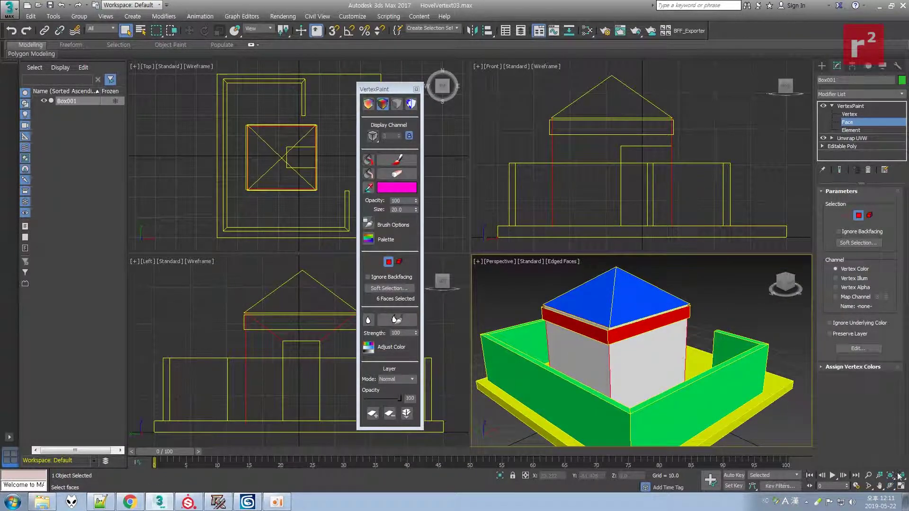
# Step: Set the paint color to dark green (0, 55, 13), fill the selected hut walls with it, and clear the face selection
pyautogui.moveTo(710, 351); pyautogui.dragTo(660, 344)
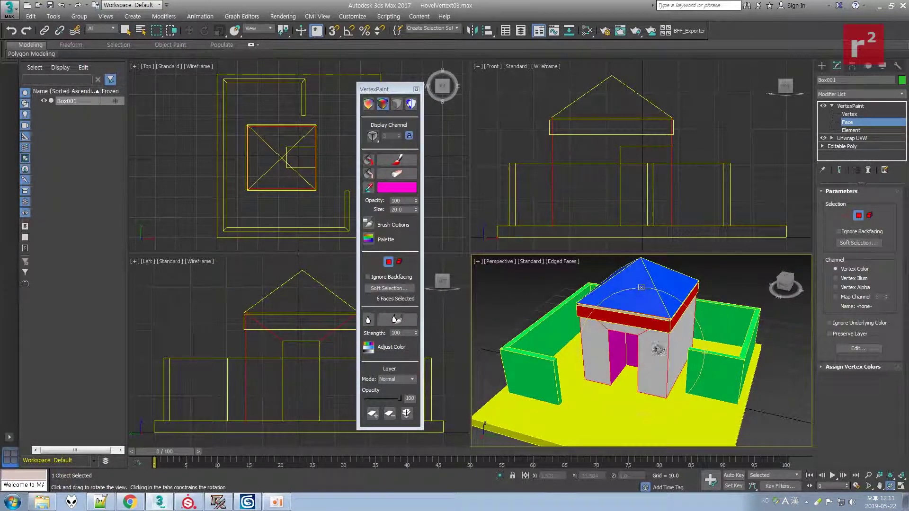
pyautogui.click(390, 188)
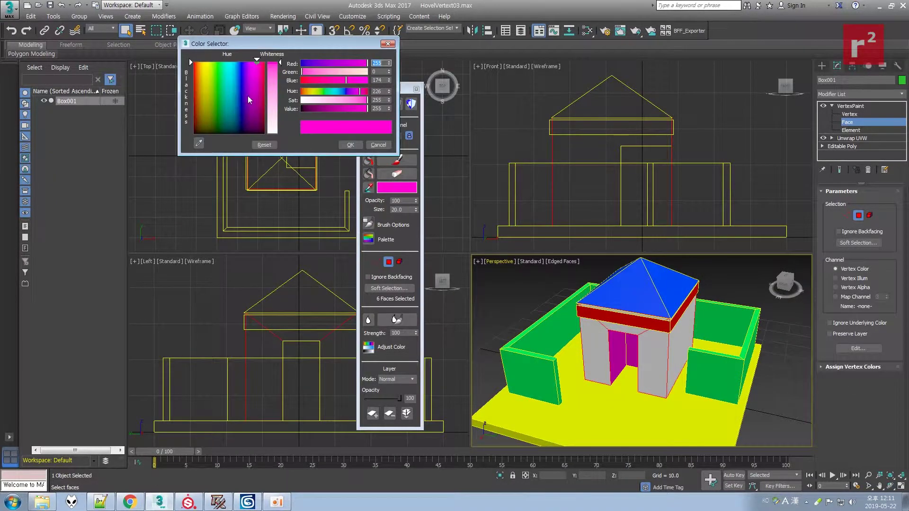
pyautogui.moveTo(259, 77)
pyautogui.mouseDown()
pyautogui.moveTo(221, 101)
pyautogui.moveTo(220, 118)
pyautogui.mouseUp()
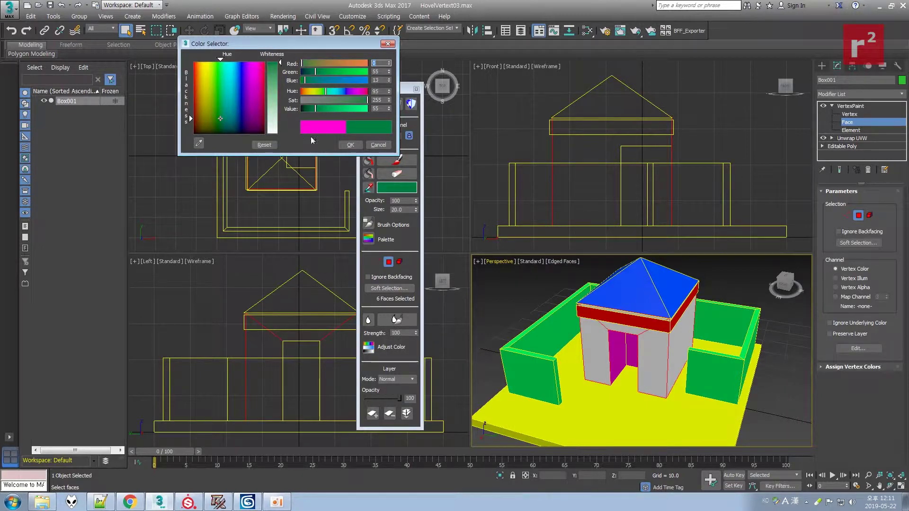
pyautogui.click(351, 145)
pyautogui.click(370, 161)
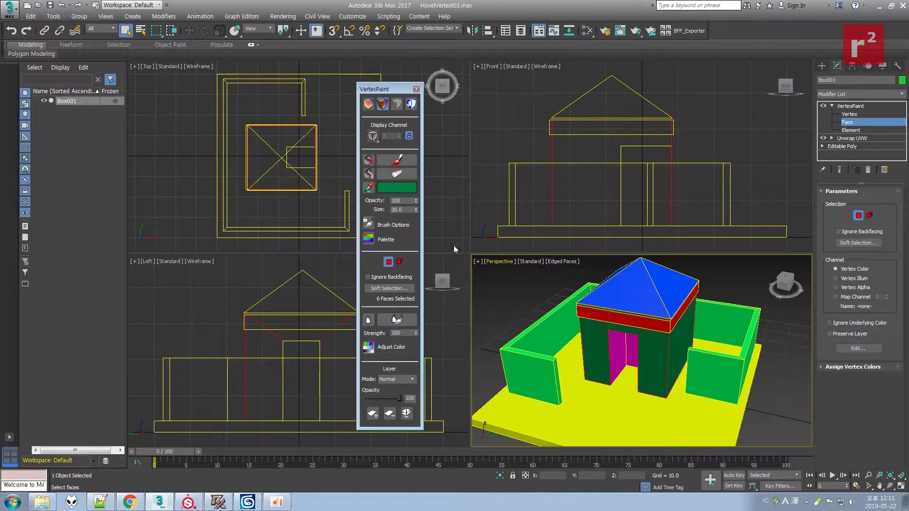
pyautogui.click(510, 285)
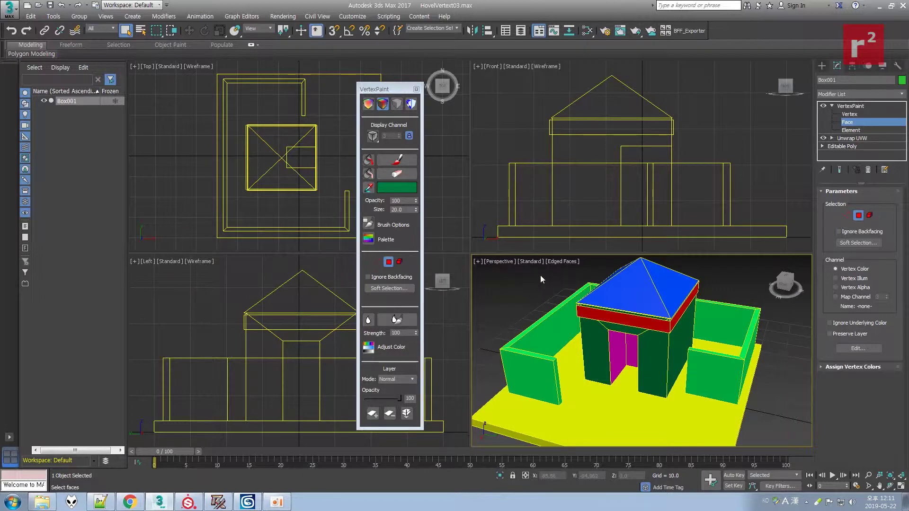
# Step: Leave vertex painting and deselect the hovel model
pyautogui.scroll(-3, 544, 289)
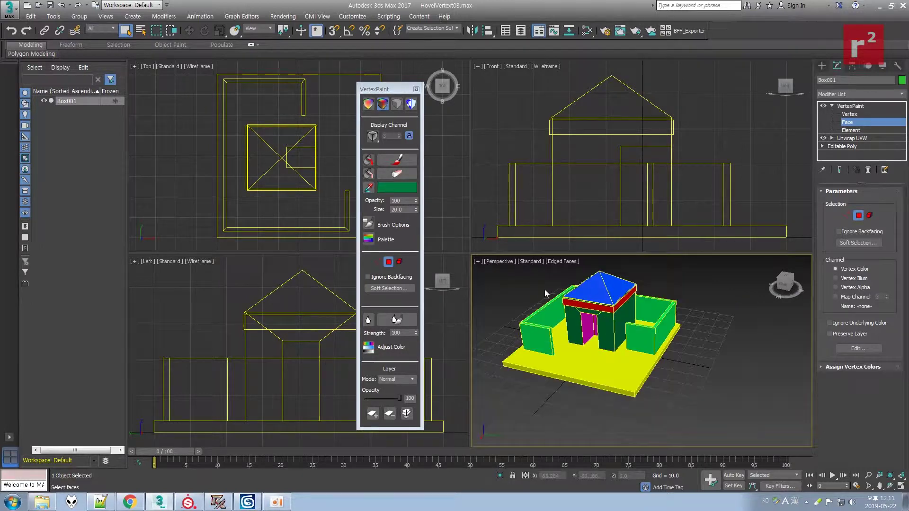
pyautogui.click(890, 485)
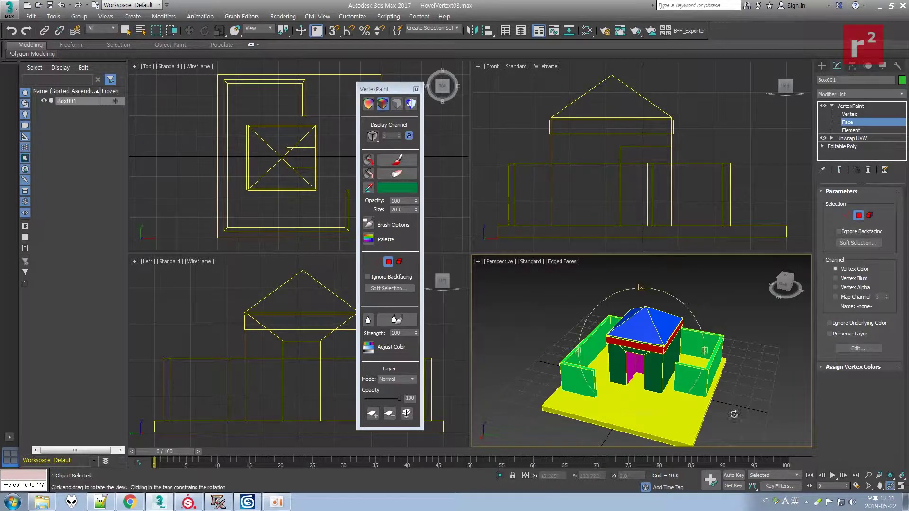
pyautogui.moveTo(624, 353)
pyautogui.mouseDown()
pyautogui.moveTo(639, 353)
pyautogui.moveTo(629, 352)
pyautogui.mouseUp()
pyautogui.rightClick(629, 352)
pyautogui.click(746, 325)
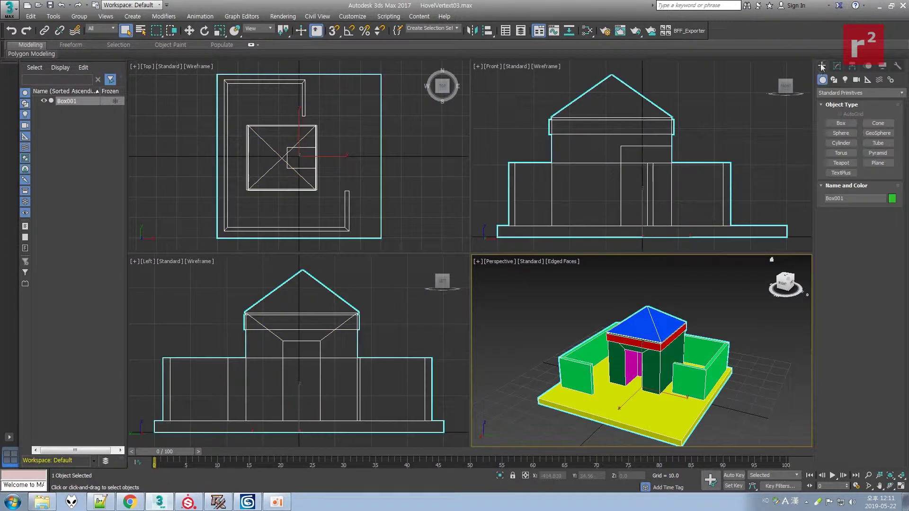
pyautogui.click(610, 334)
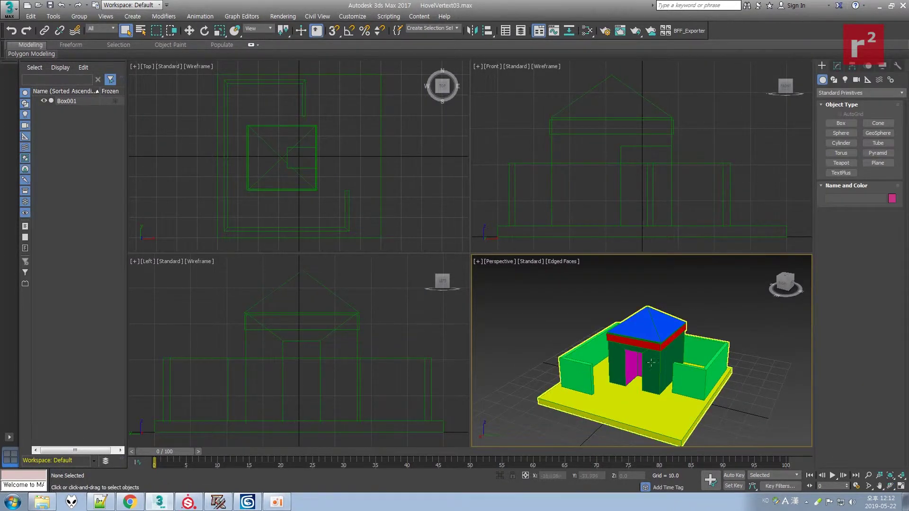
pyautogui.moveTo(611, 334); pyautogui.dragTo(598, 322, button='middle')
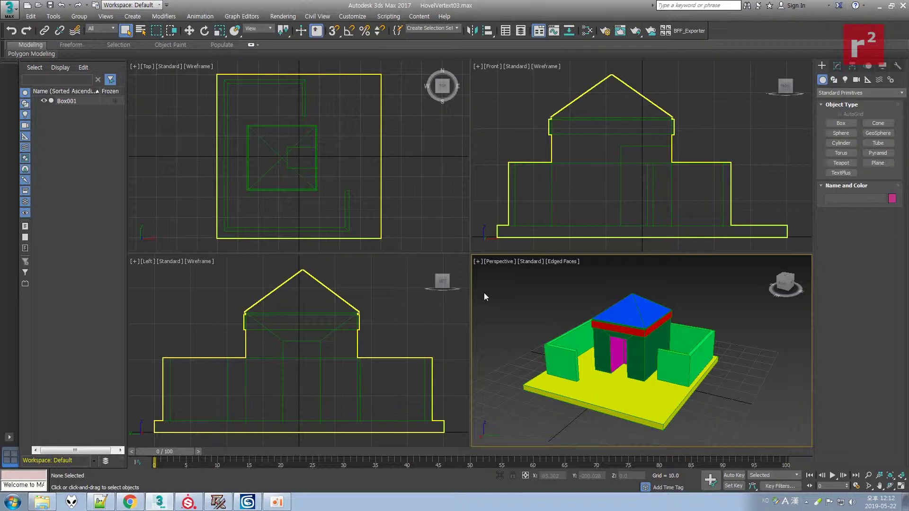
# Step: Start an FBX export of the scene into the Work\HovelIDTut folder and begin the file name with Hovel
pyautogui.click(4, 8)
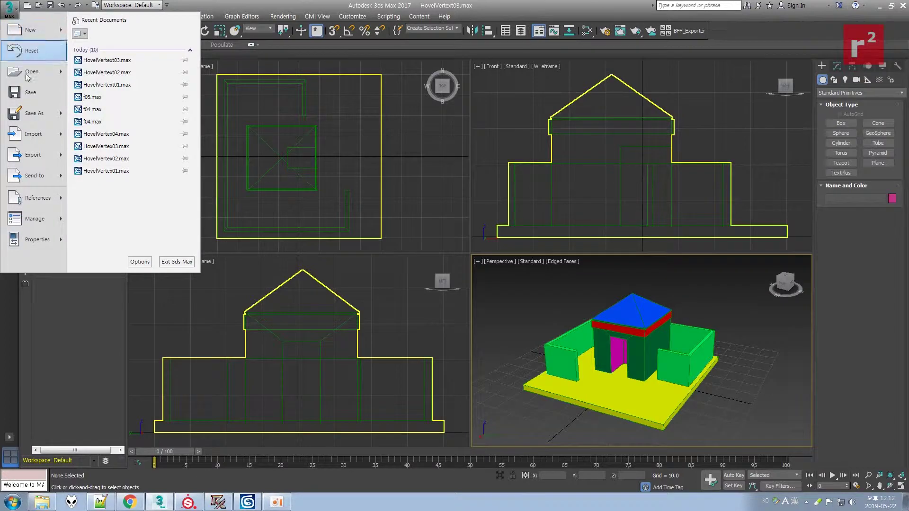
pyautogui.click(38, 157)
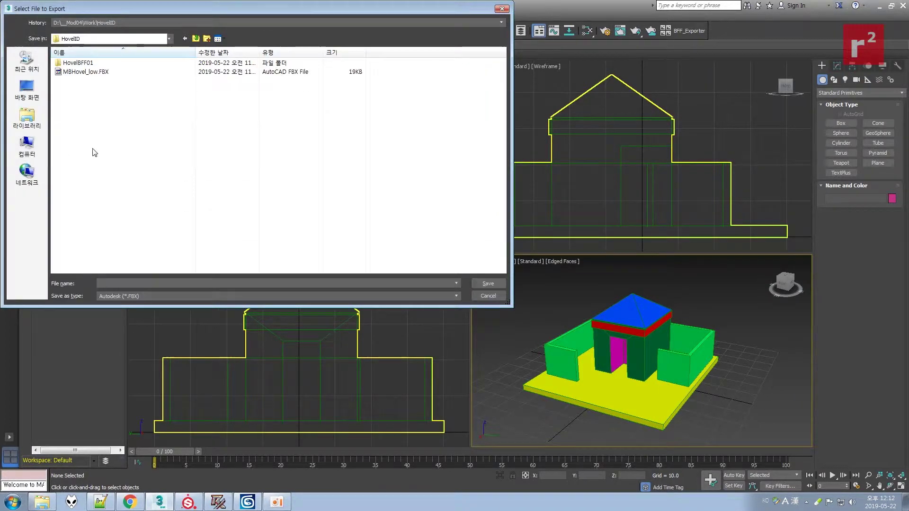
pyautogui.click(187, 41)
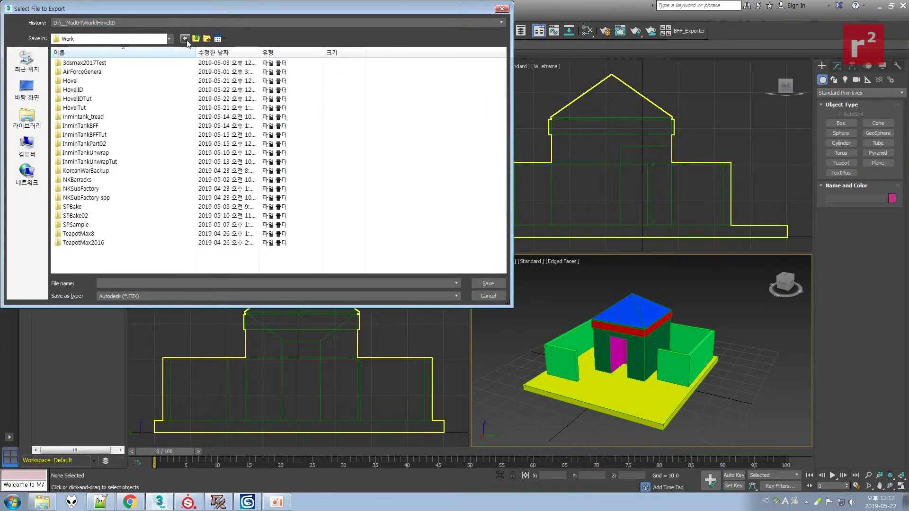
pyautogui.click(88, 103)
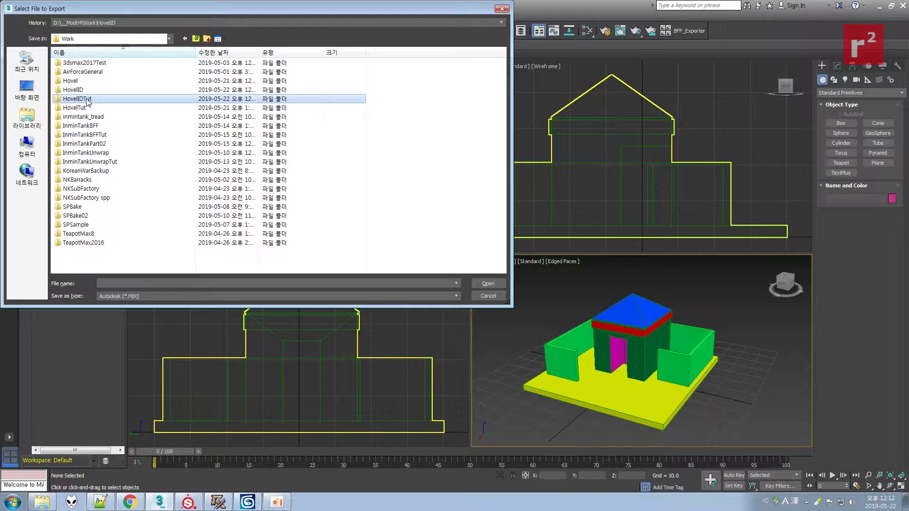
pyautogui.doubleClick(87, 99)
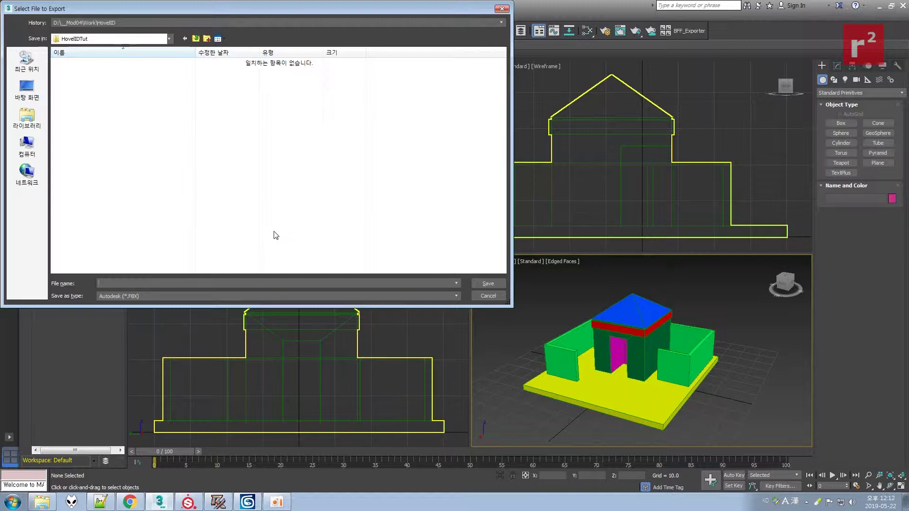
pyautogui.write('Hovel')
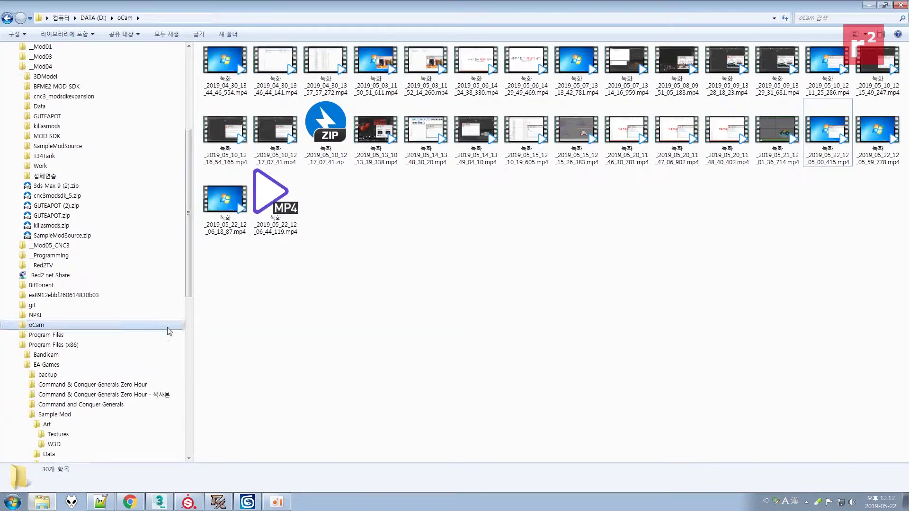
# Step: Examine the file names in the HovelTut and HovelID folders under D:\__Mod04\Work in File Explorer and return to the 3ds Max export
pyautogui.scroll(3, 106, 211)
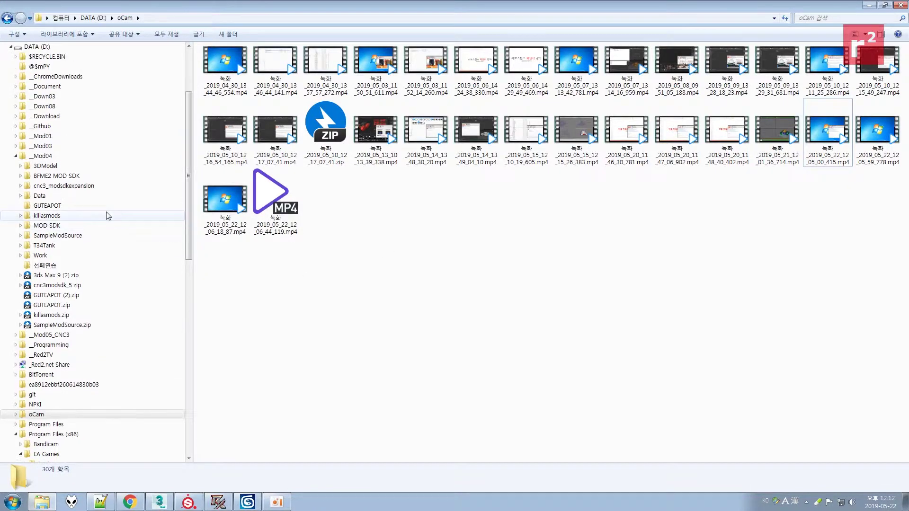
pyautogui.click(106, 215)
pyautogui.click(40, 255)
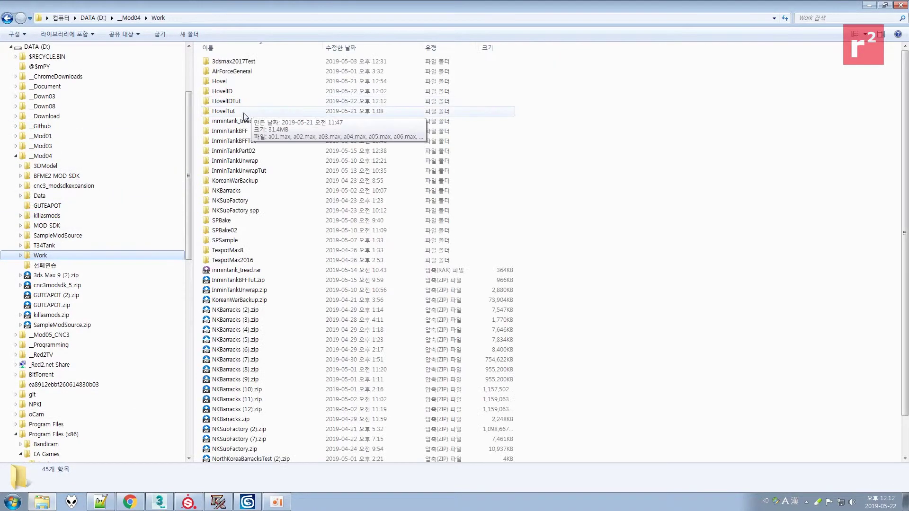
pyautogui.doubleClick(225, 111)
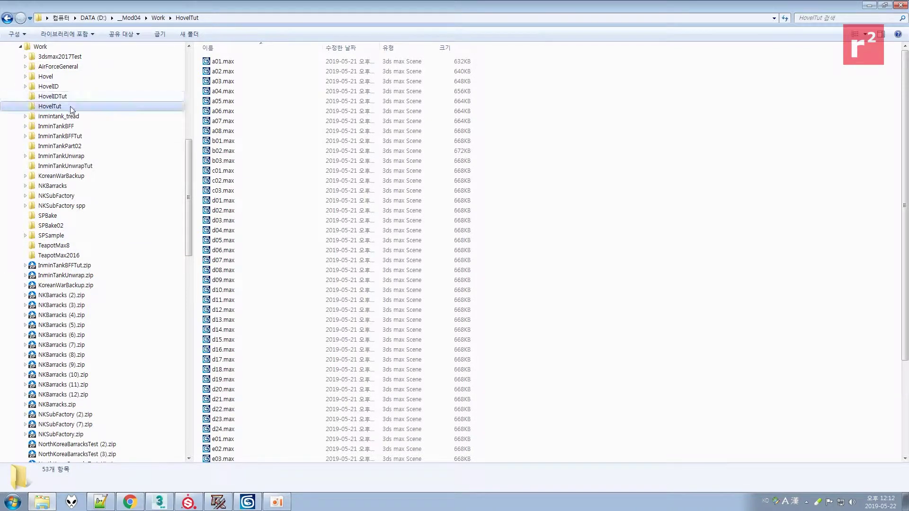
pyautogui.click(59, 97)
pyautogui.click(56, 106)
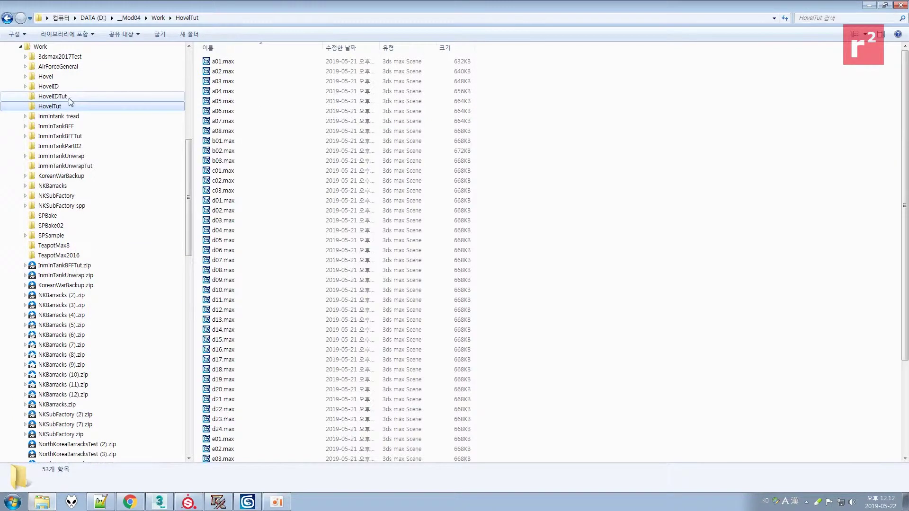
pyautogui.moveTo(905, 136); pyautogui.dragTo(905, 261)
pyautogui.click(634, 260)
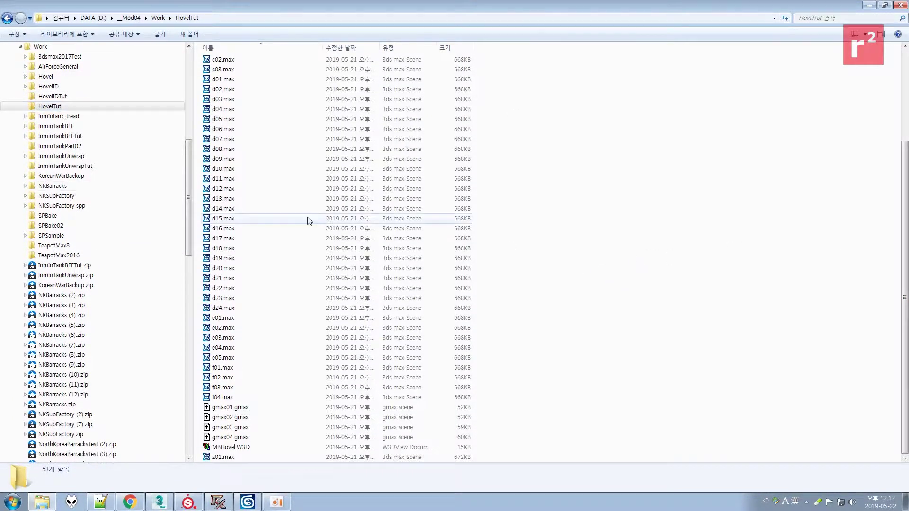
pyautogui.click(48, 86)
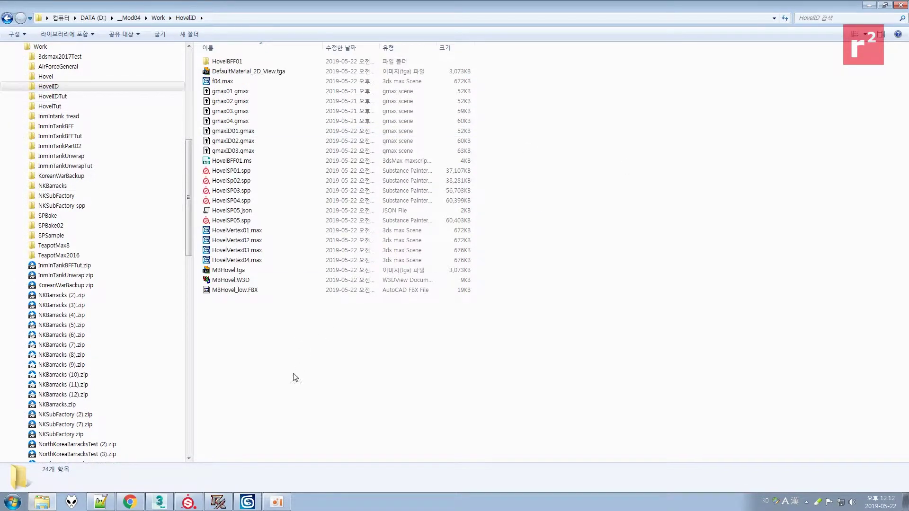
pyautogui.click(248, 502)
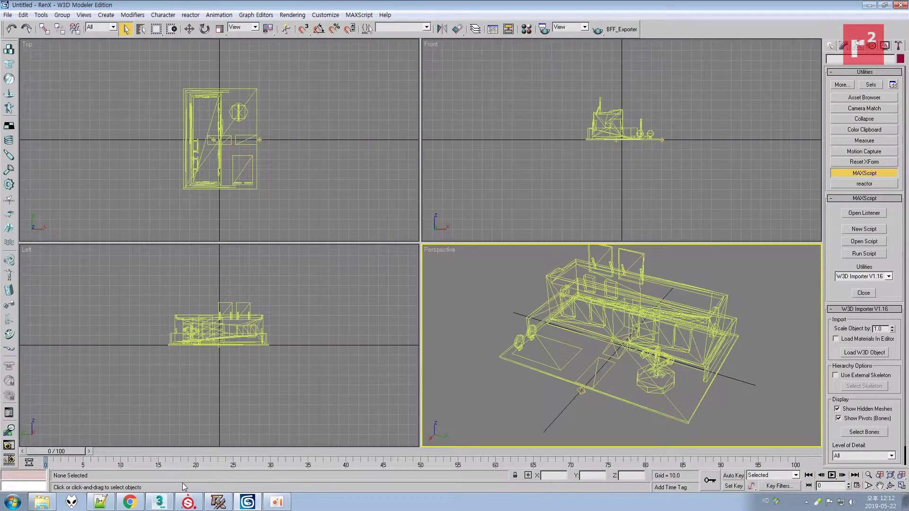
pyautogui.click(159, 502)
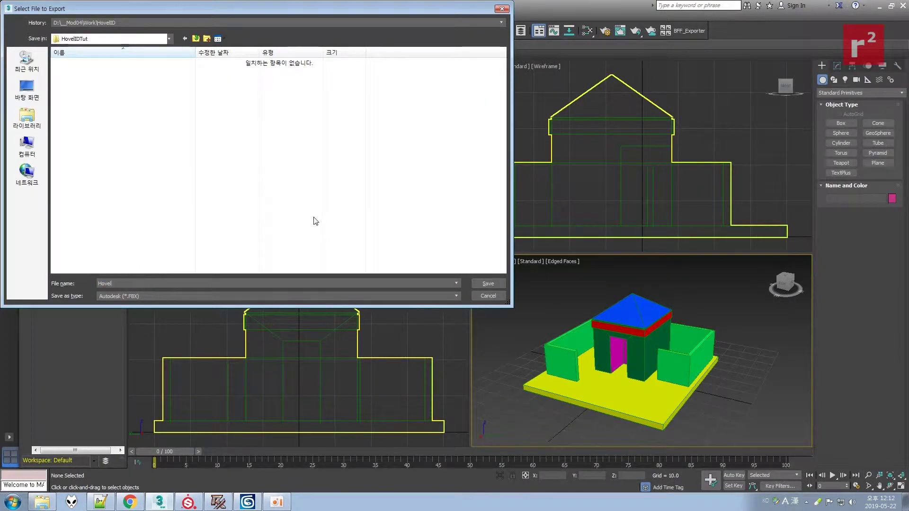
# Step: Name the export file MBHovel_low.FBX and export it with the Autodesk Media & Entertainment preset
pyautogui.write('_low.FBX')
pyautogui.hotkey('ctrl', 'a')
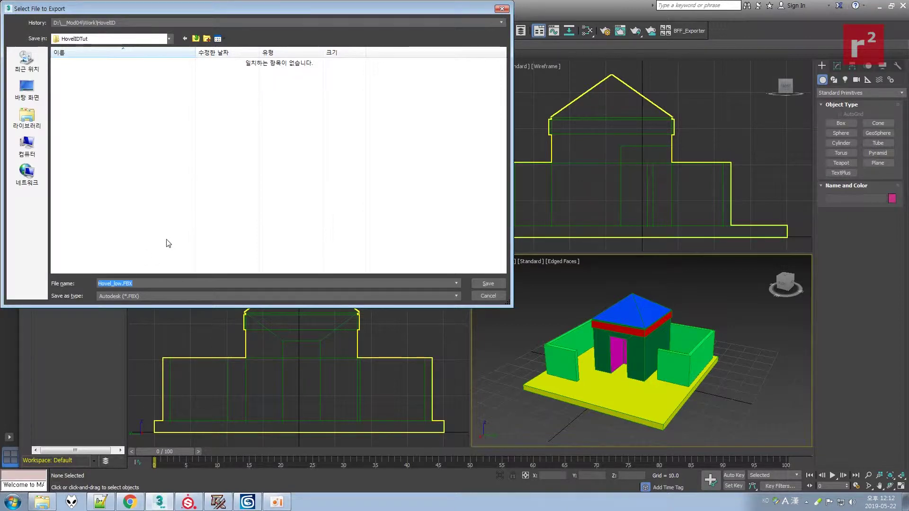
pyautogui.press('Home')
pyautogui.write('MB')
pyautogui.click(485, 283)
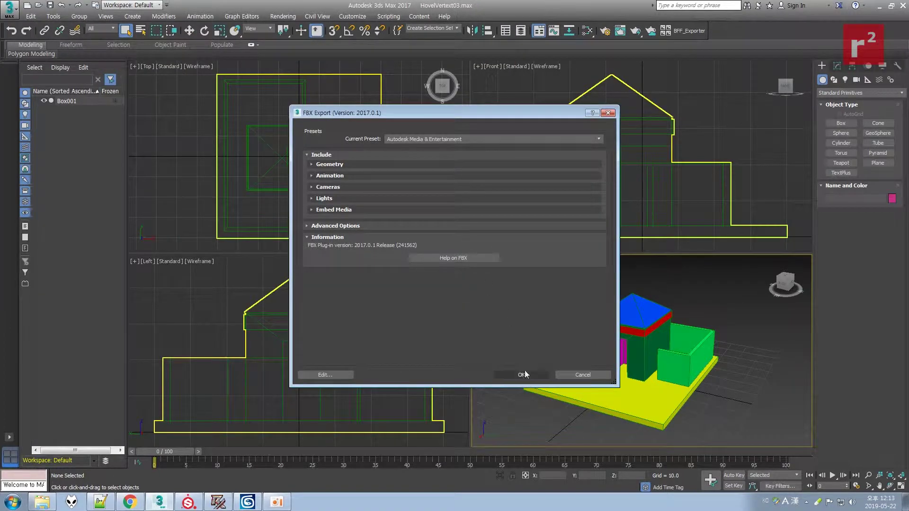
pyautogui.click(521, 375)
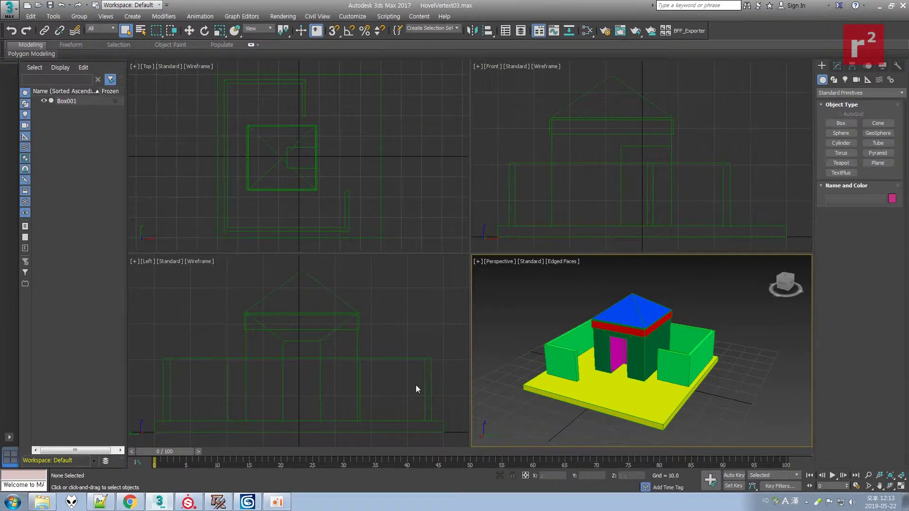
# Step: Switch to Substance Painter and start a new project using MBHovel_low.FBX from the HovelIDTut folder as its mesh
pyautogui.click(189, 502)
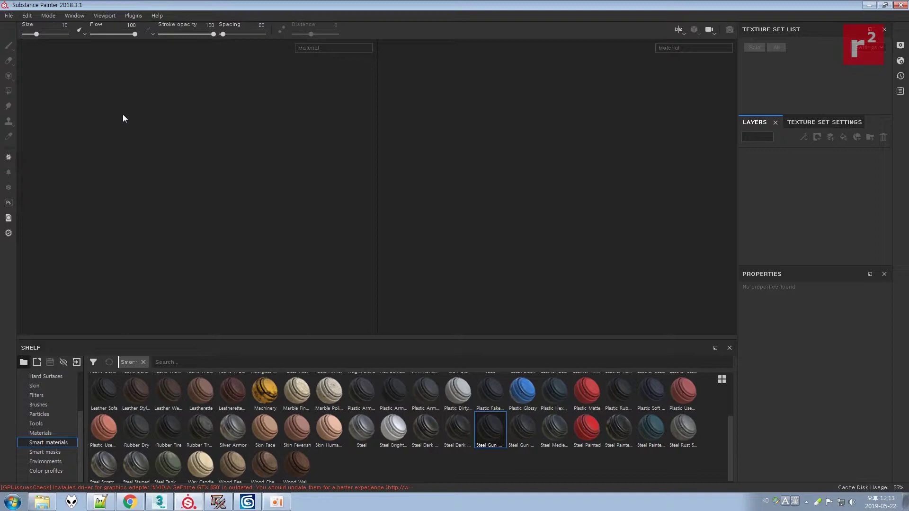
pyautogui.click(8, 16)
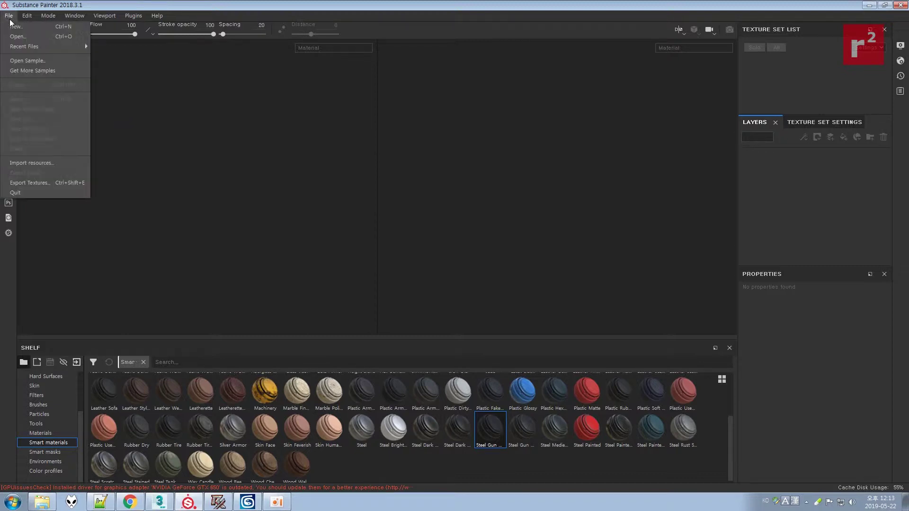
pyautogui.click(18, 27)
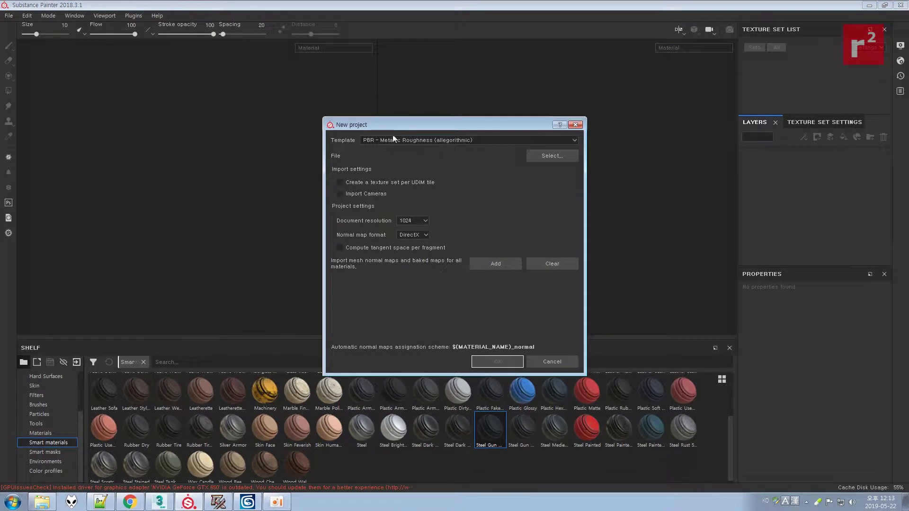
pyautogui.click(544, 157)
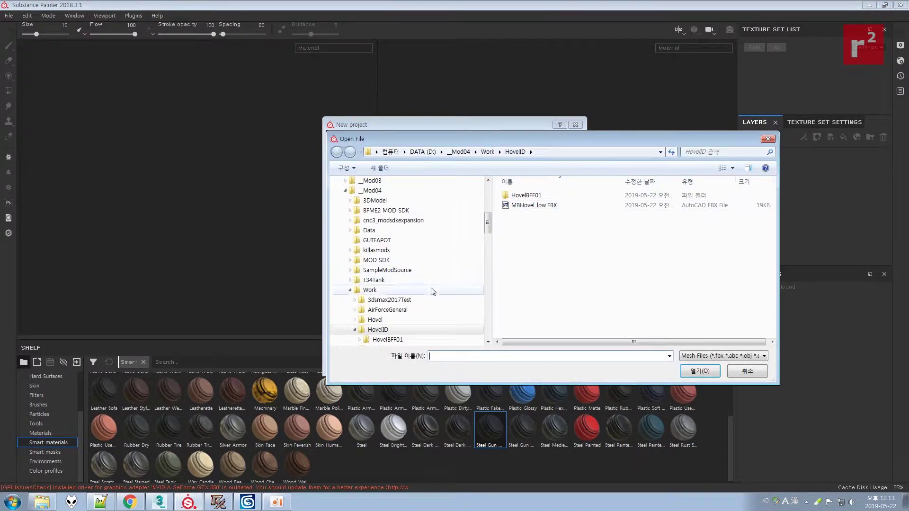
pyautogui.click(381, 339)
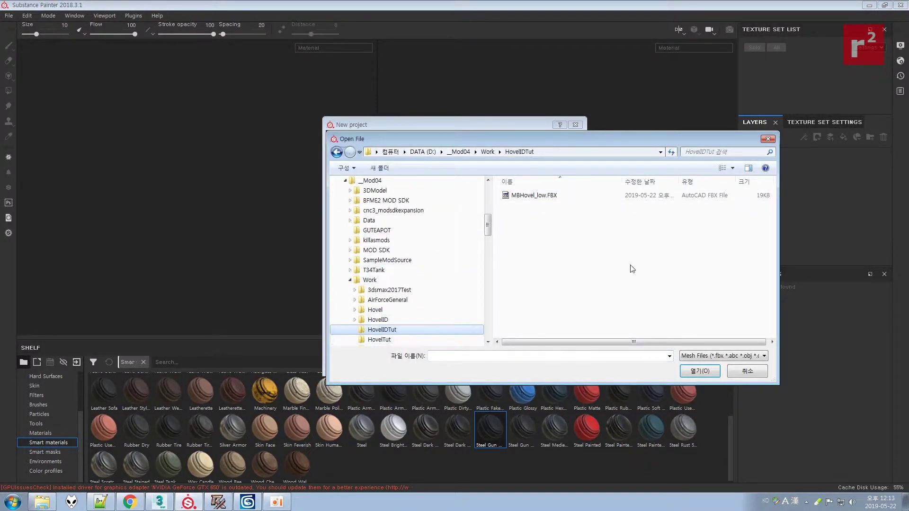
pyautogui.click(548, 196)
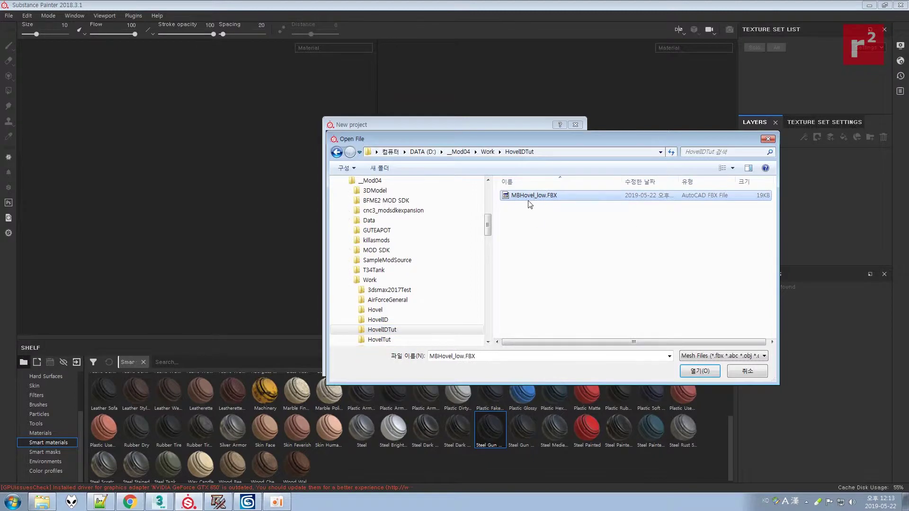
pyautogui.click(699, 370)
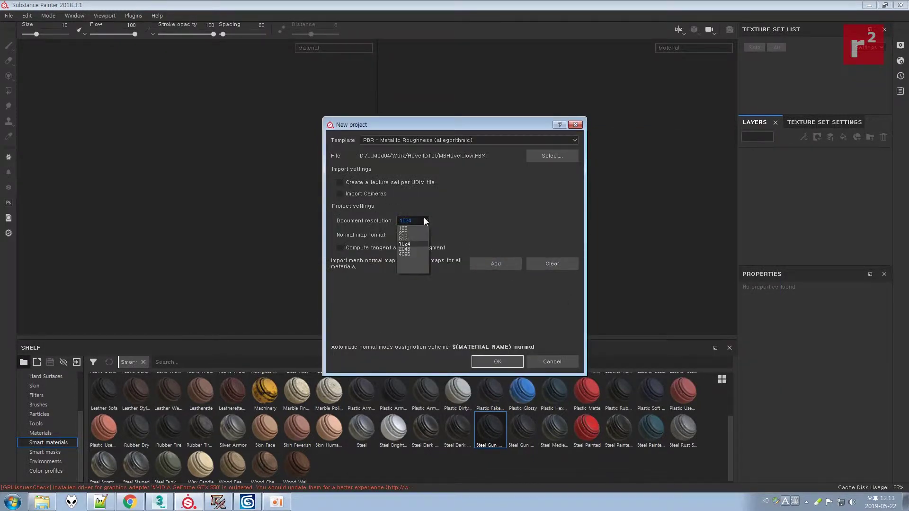
# Step: Set the document resolution to 2048, create the project, and frame the whole hovel in an angled 3D view
pyautogui.click(418, 248)
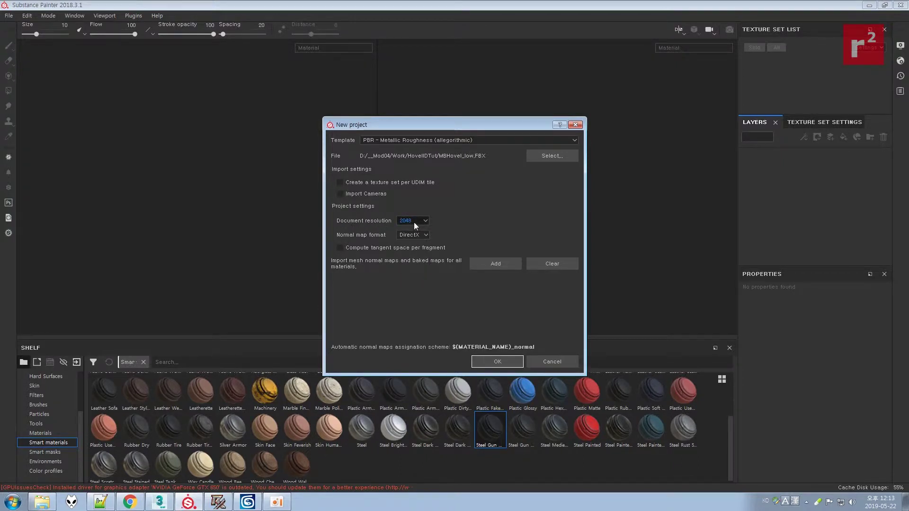
pyautogui.click(498, 361)
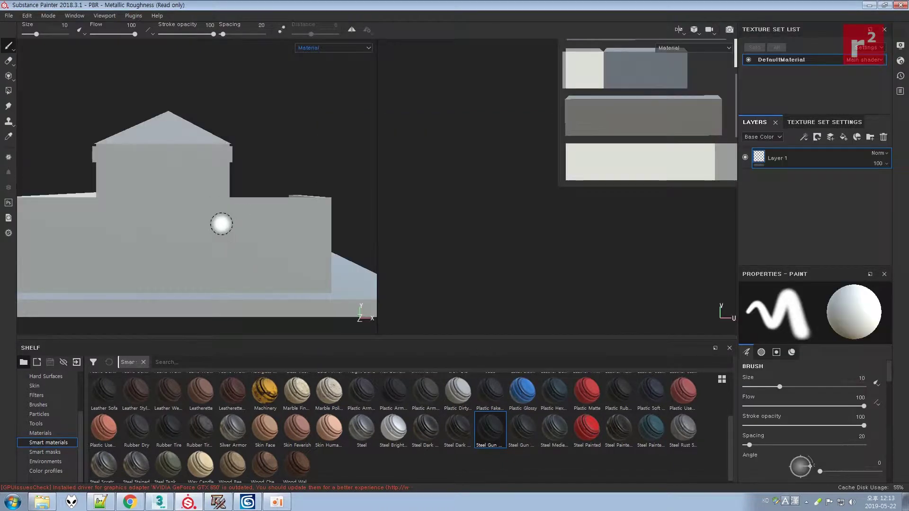
pyautogui.scroll(-5, 251, 225)
pyautogui.keyDown('alt'); pyautogui.moveTo(282, 213); pyautogui.dragTo(232, 208); pyautogui.keyUp('alt')
pyautogui.scroll(-2, 298, 201)
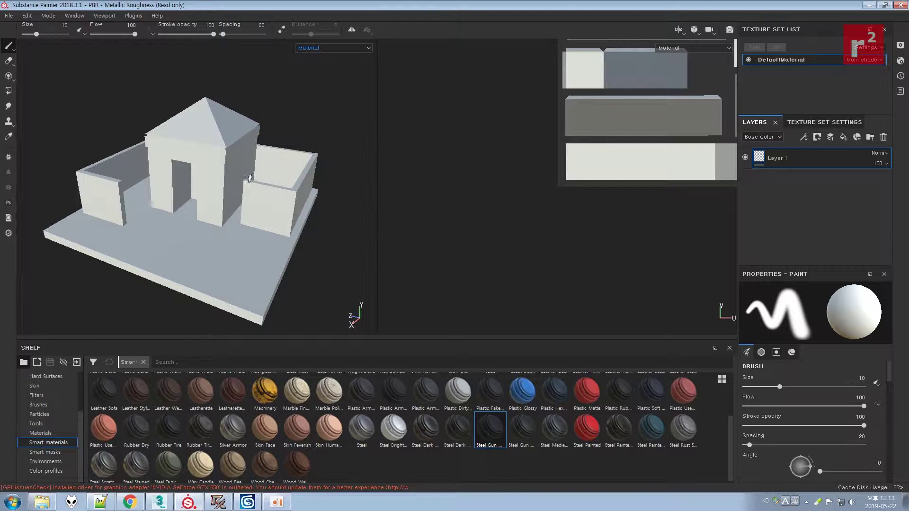
# Step: Start saving the project in the HovelIDTut folder with the file name HovelID01.spp
pyautogui.click(8, 15)
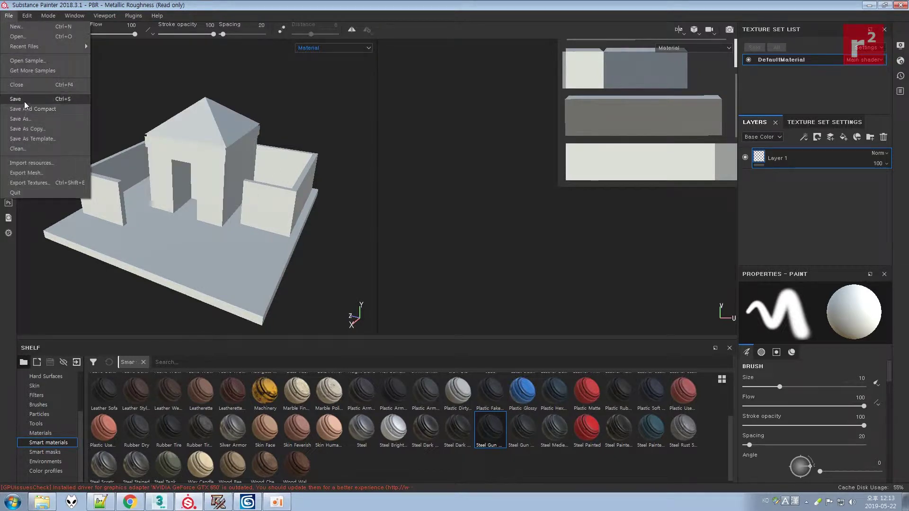
pyautogui.click(24, 102)
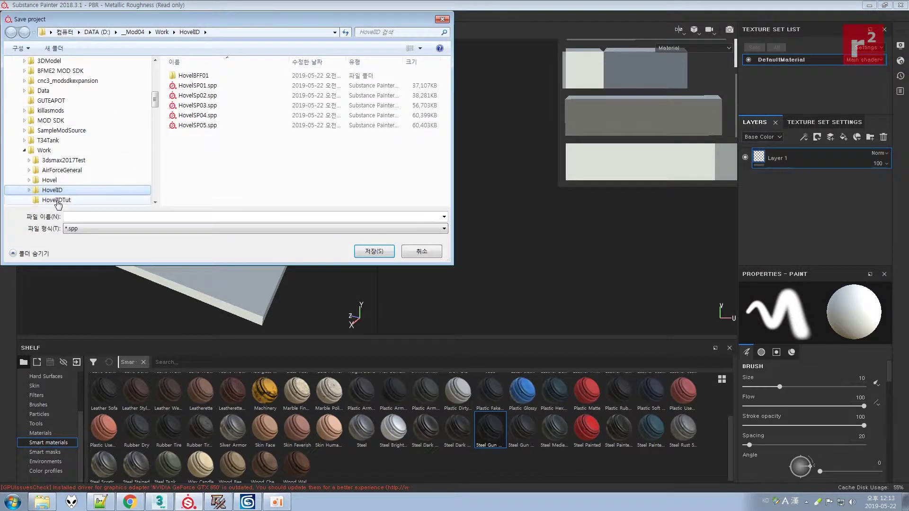
pyautogui.click(57, 200)
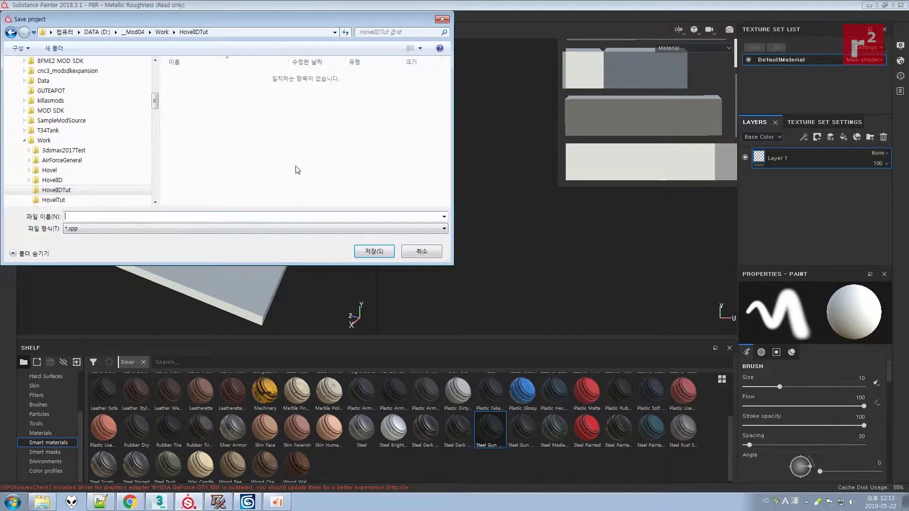
pyautogui.write('Hov')
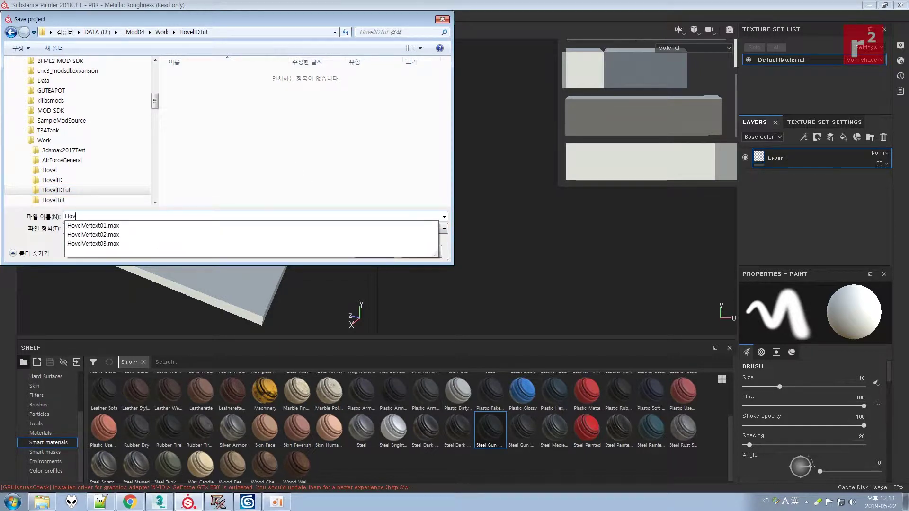
pyautogui.write('elID01.spp')
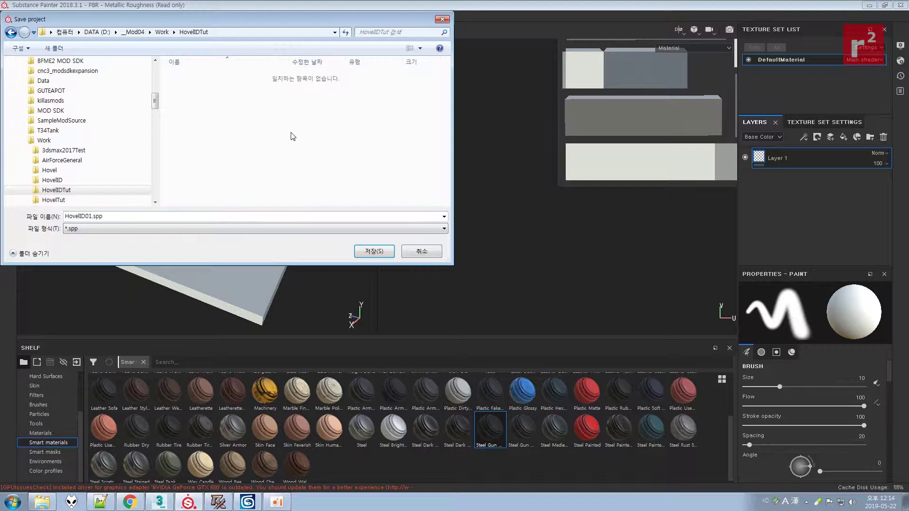
# Step: Name the project file HovelSP01.spp and save it in the HovelIDTut folder
pyautogui.doubleClick(71, 216)
pyautogui.click(49, 170)
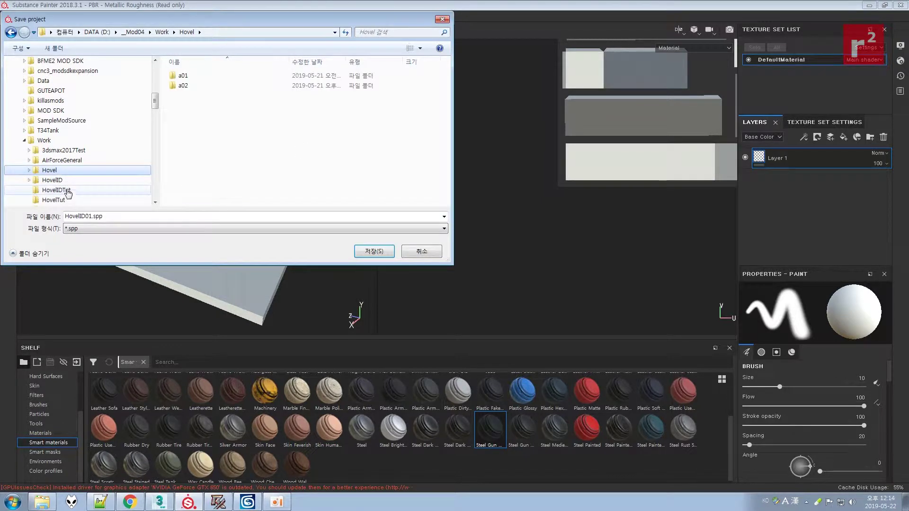
pyautogui.click(65, 180)
pyautogui.click(69, 190)
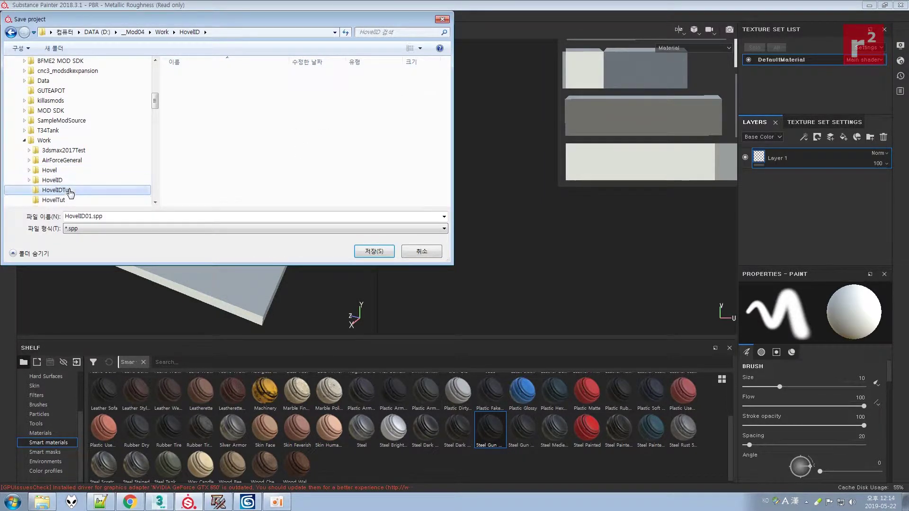
pyautogui.doubleClick(94, 216)
pyautogui.moveTo(85, 216); pyautogui.dragTo(80, 216)
pyautogui.write('SP')
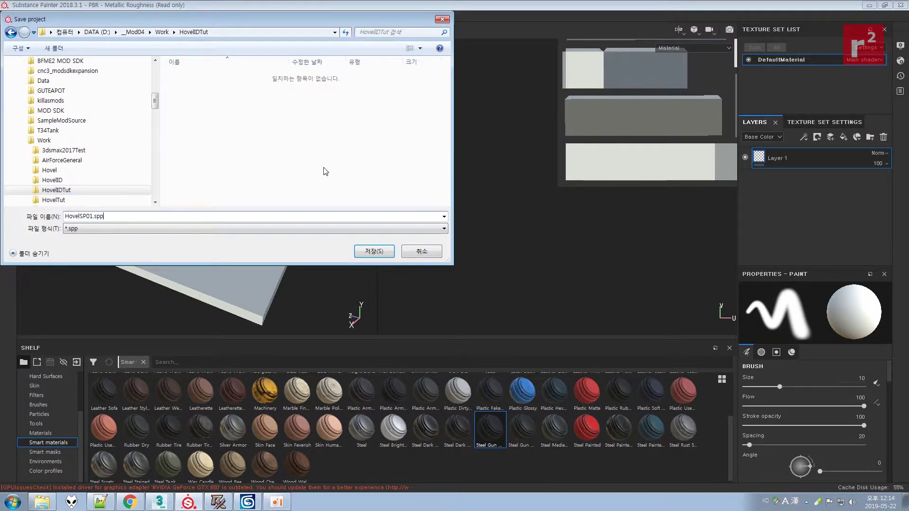
pyautogui.click(372, 250)
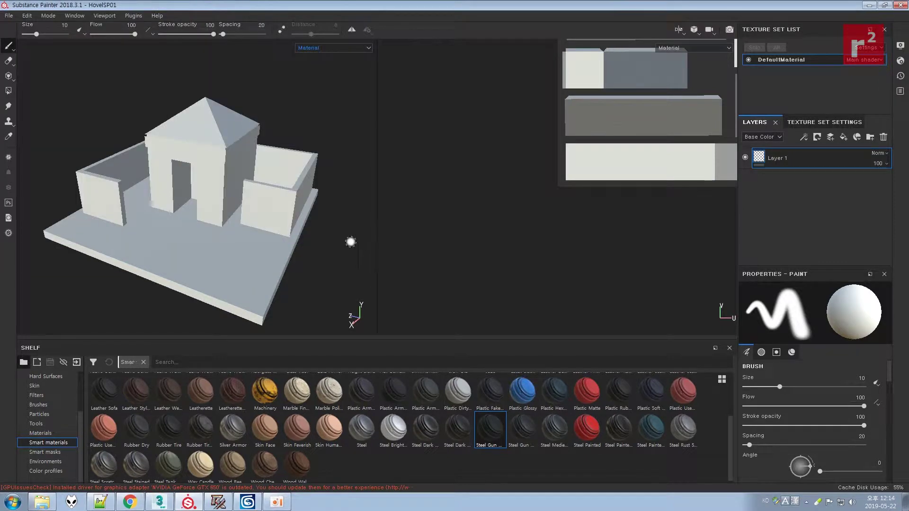
# Step: Save the project under the new name HovelSP02.spp in the HovelIDTut folder
pyautogui.click(7, 16)
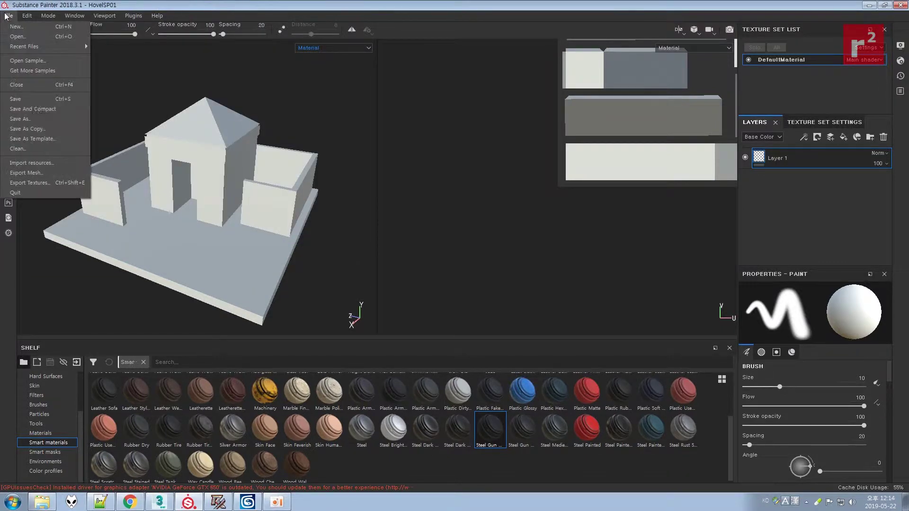
pyautogui.click(35, 118)
pyautogui.click(197, 76)
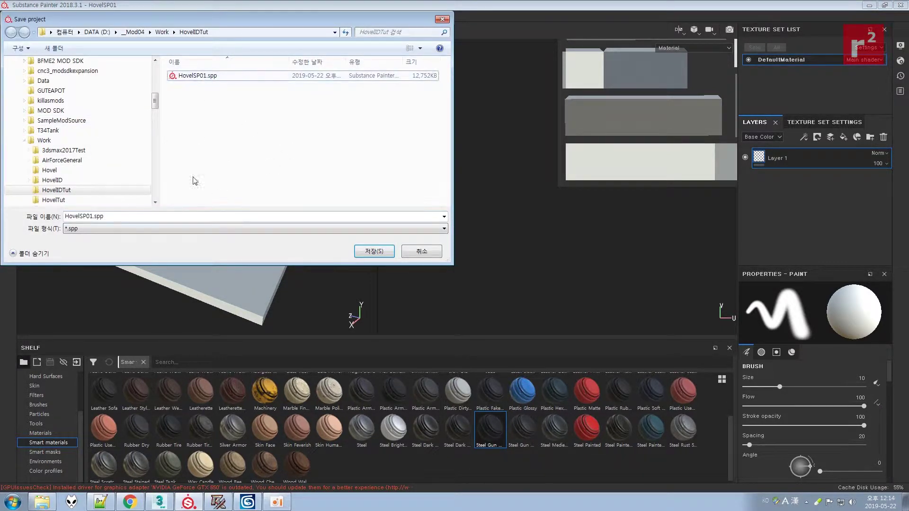
pyautogui.moveTo(90, 216); pyautogui.dragTo(93, 216)
pyautogui.write('2')
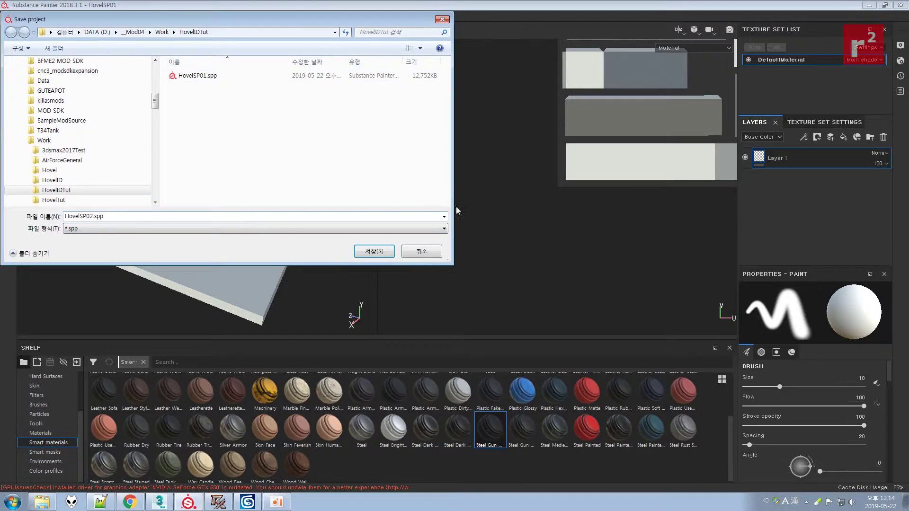
pyautogui.click(392, 249)
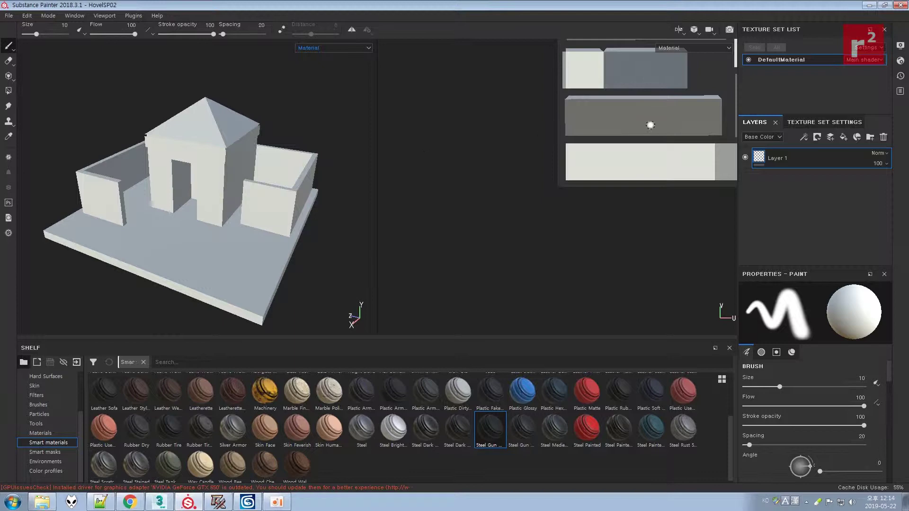
# Step: Bake all mesh maps for DefaultMaterial at an output size of 2048, using the low poly mesh as the high poly mesh
pyautogui.scroll(-6, 631, 117)
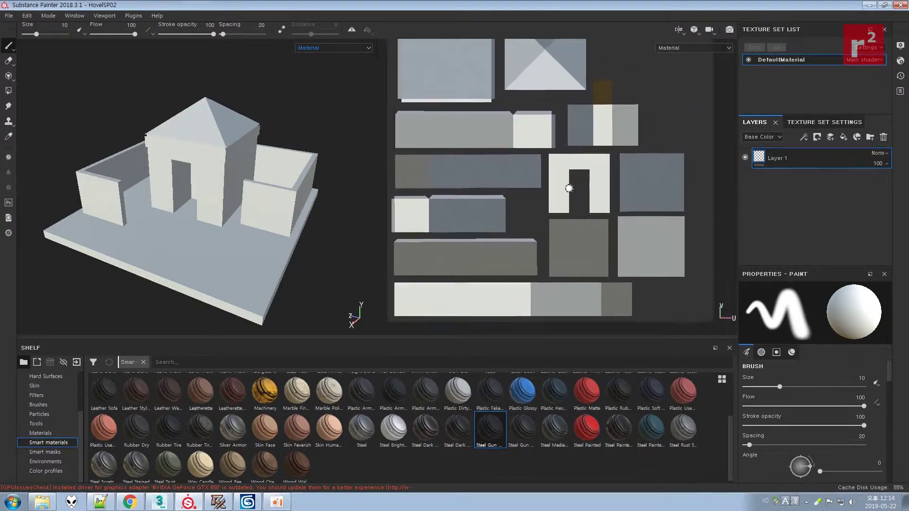
pyautogui.scroll(1, 561, 167)
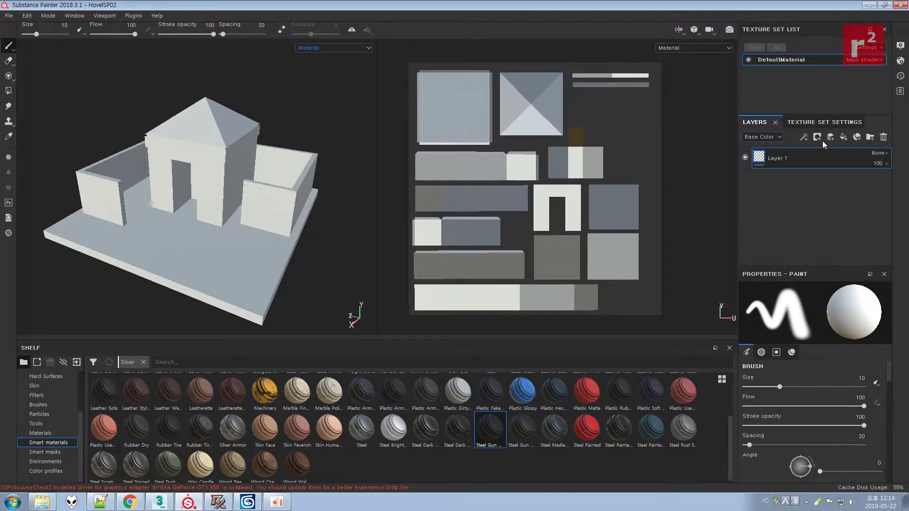
pyautogui.click(794, 124)
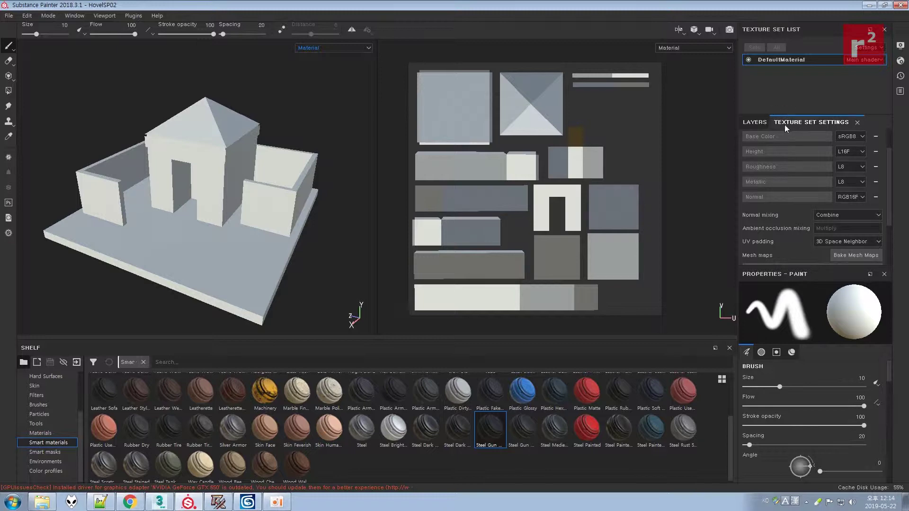
pyautogui.scroll(-3, 891, 194)
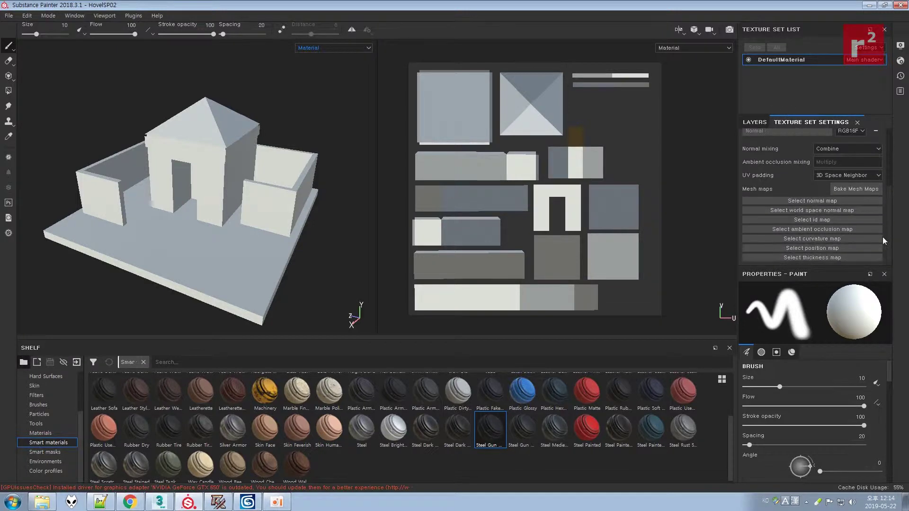
pyautogui.click(855, 189)
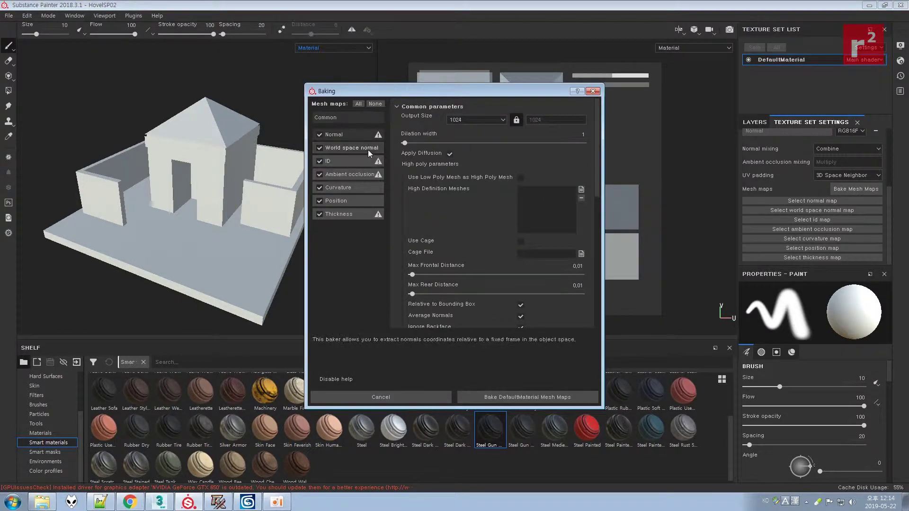
pyautogui.click(479, 120)
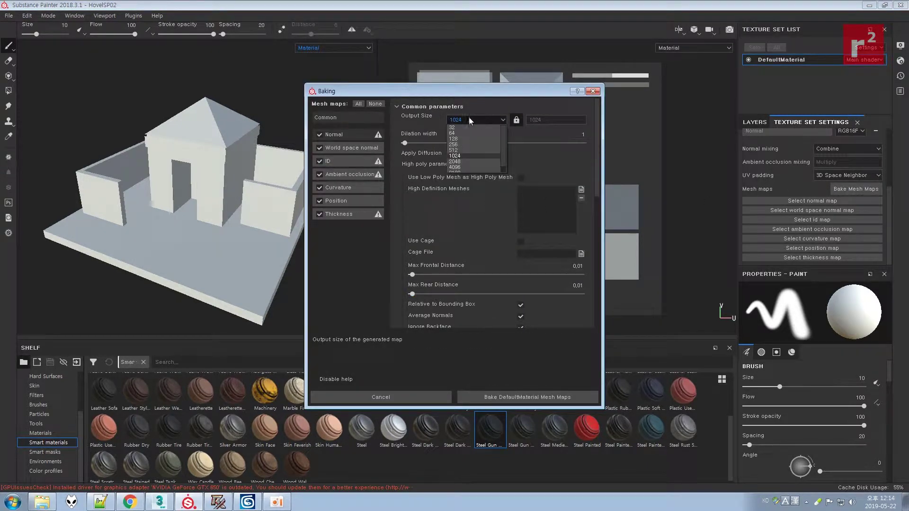
pyautogui.click(468, 162)
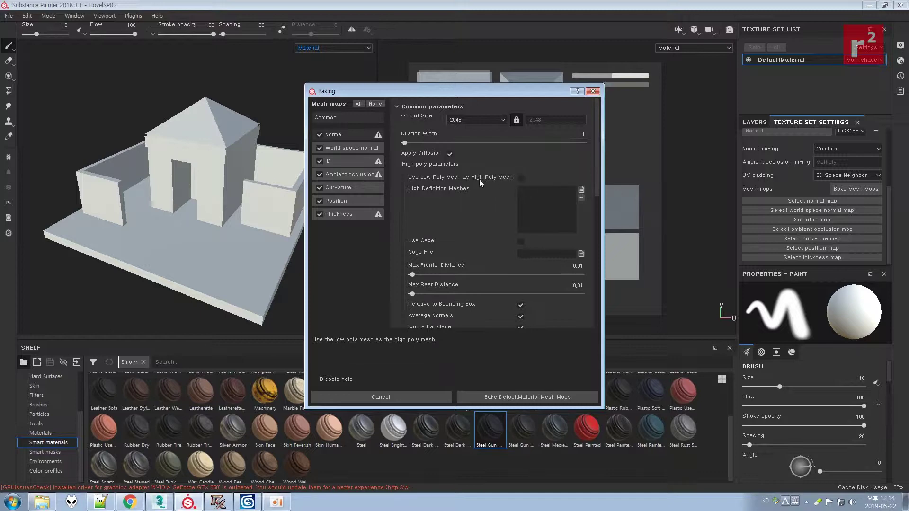
pyautogui.click(521, 177)
pyautogui.click(532, 397)
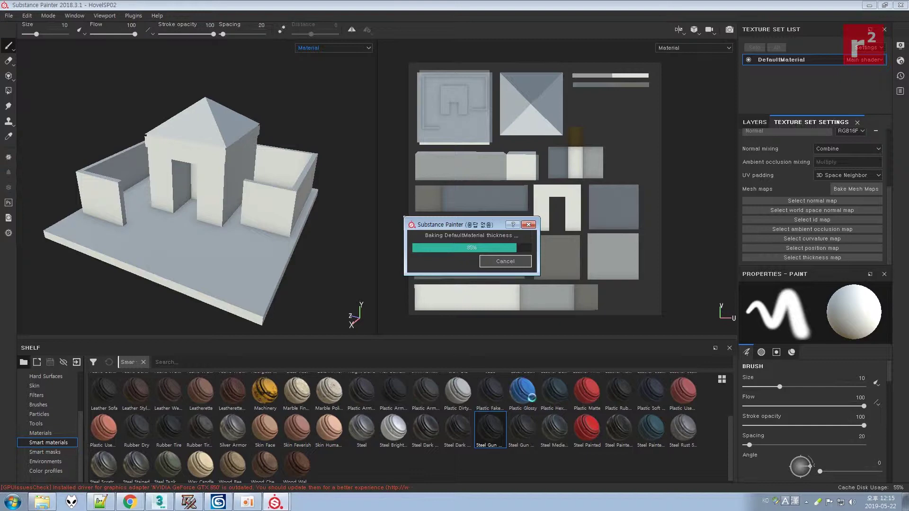
pyautogui.press('Return')
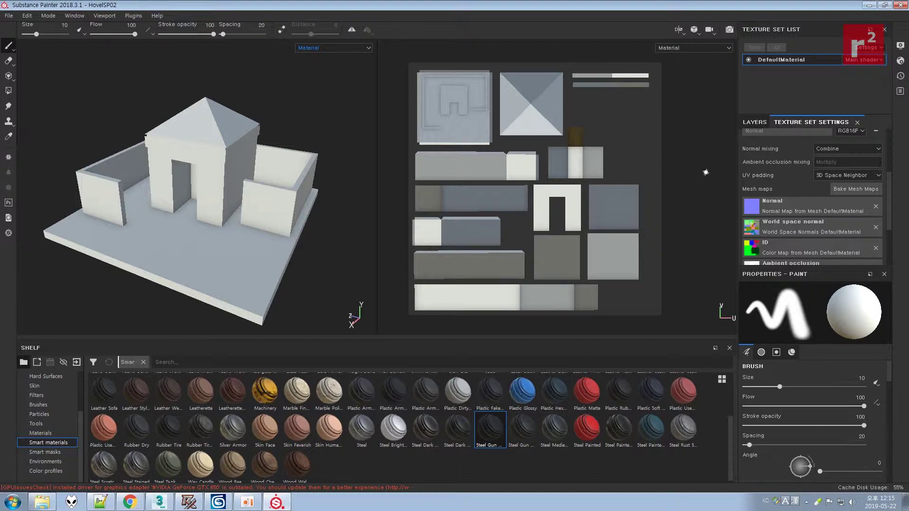
# Step: Display the baked ID map on the hovel to check its color regions, and return the view to Material
pyautogui.click(754, 122)
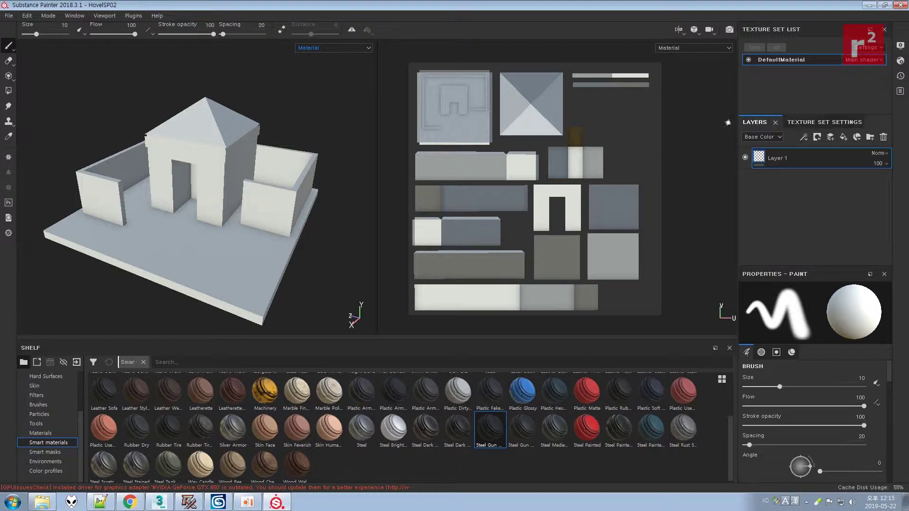
pyautogui.click(334, 48)
pyautogui.scroll(-3, 368, 75)
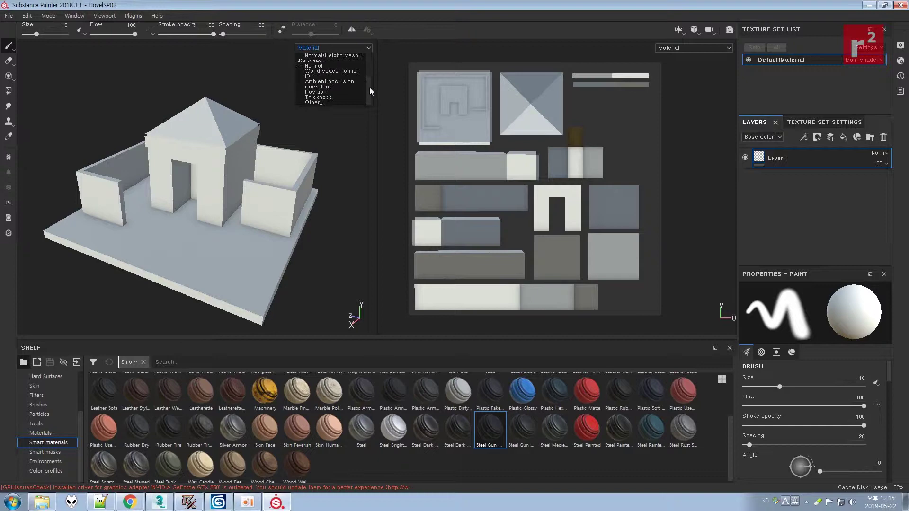
pyautogui.click(320, 77)
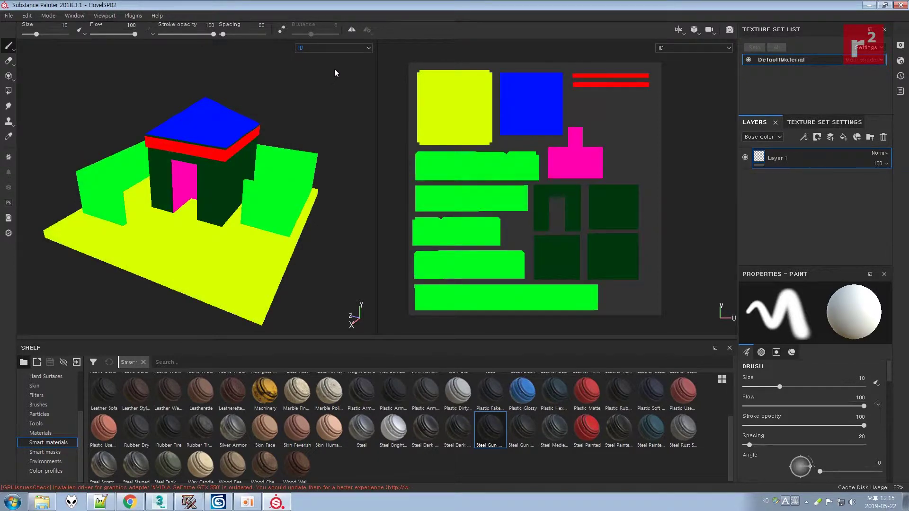
pyautogui.click(344, 47)
pyautogui.scroll(3, 368, 78)
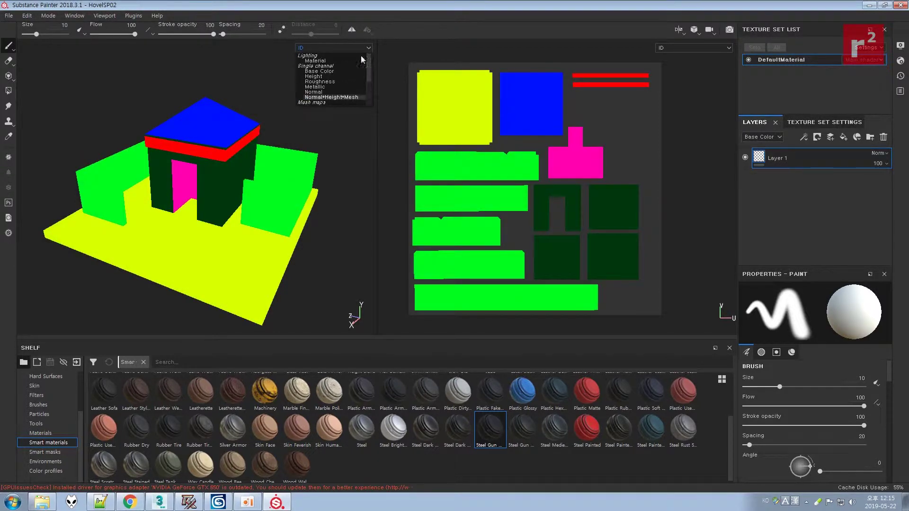
pyautogui.click(333, 61)
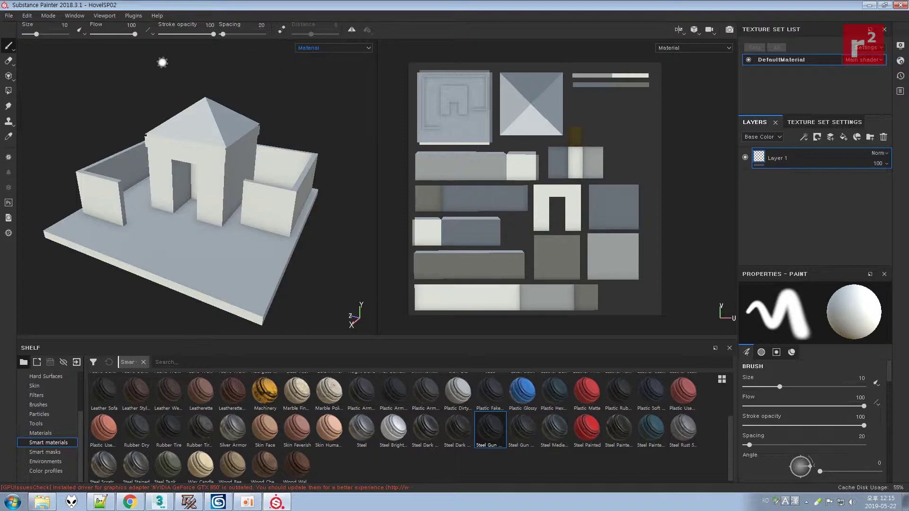
# Step: Save the project with its baked maps, and save it again under the new name HovelSP03.spp
pyautogui.hotkey('ctrl', 's')
pyautogui.click(9, 16)
pyautogui.click(18, 119)
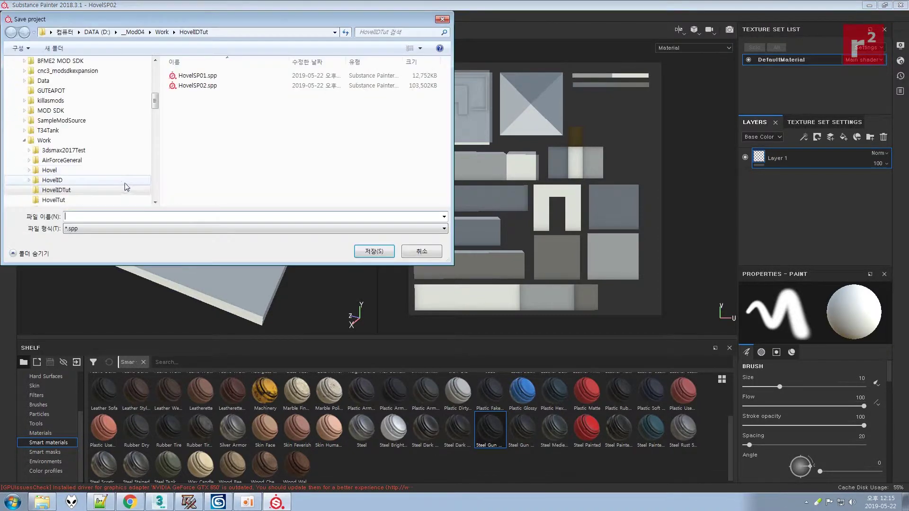
pyautogui.write('H')
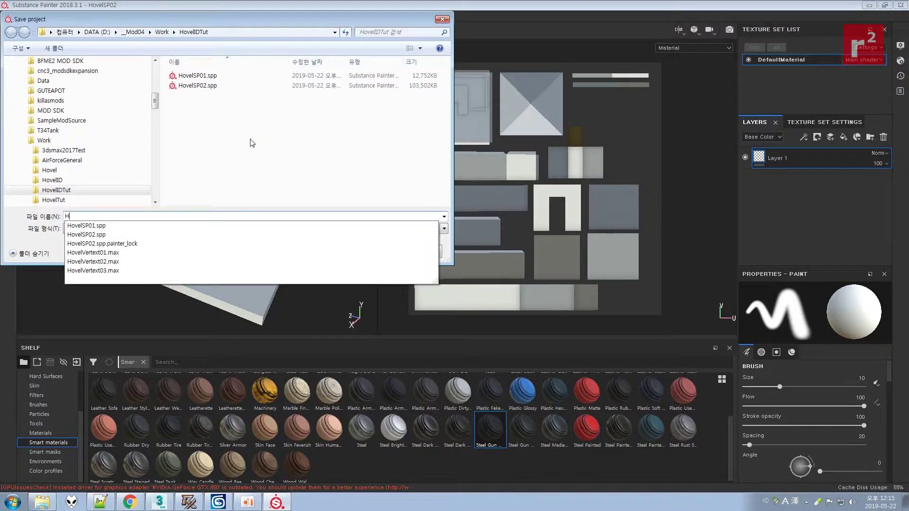
pyautogui.write('ovelSP03')
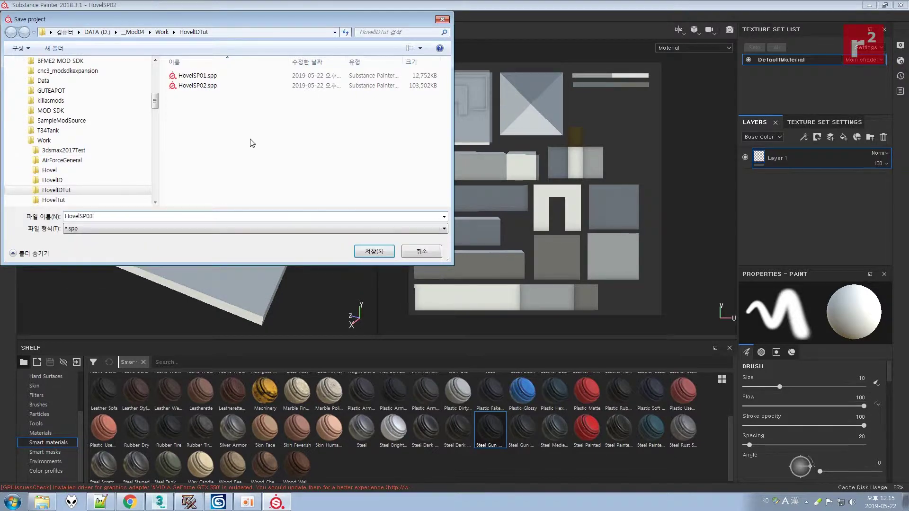
pyautogui.write('.spp')
pyautogui.click(375, 252)
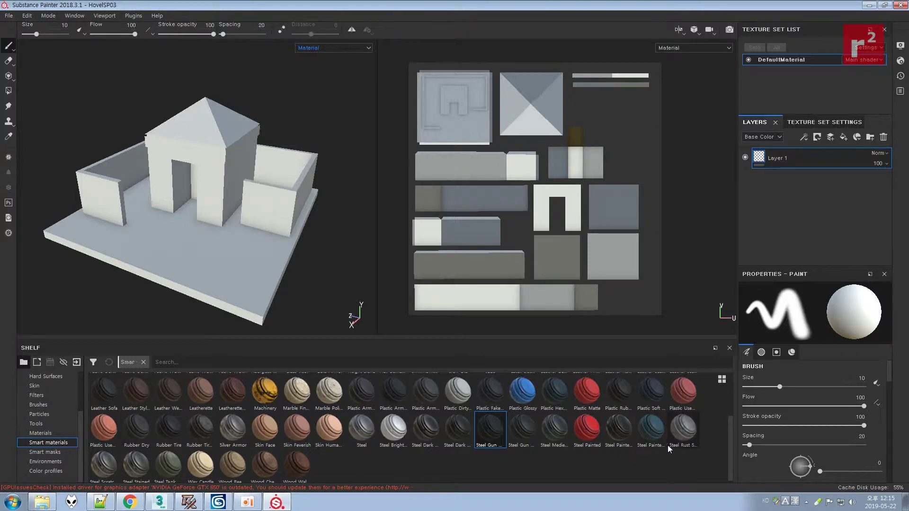
# Step: Find the Leatherette Damaged smart material and apply it only to the ground slab through its yellow ID color
pyautogui.moveTo(731, 440); pyautogui.dragTo(731, 448)
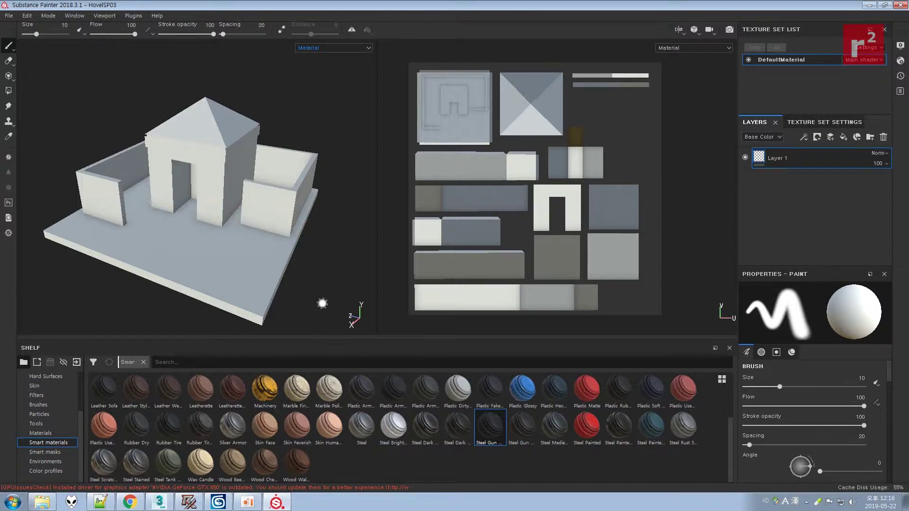
pyautogui.write('leath')
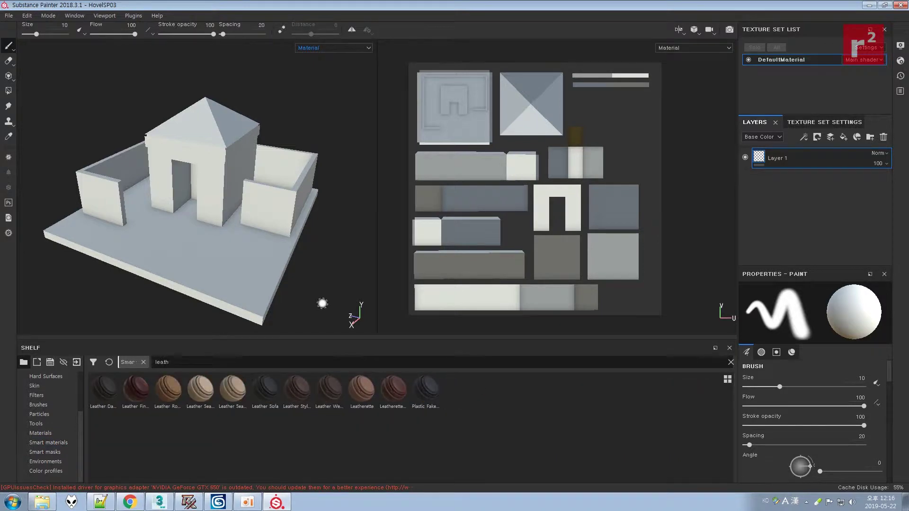
pyautogui.write('erette damaged')
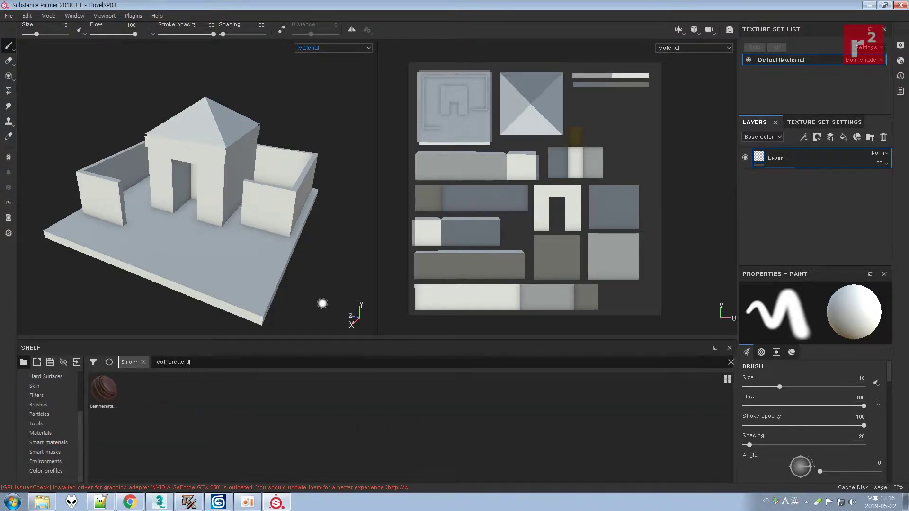
pyautogui.click(98, 388)
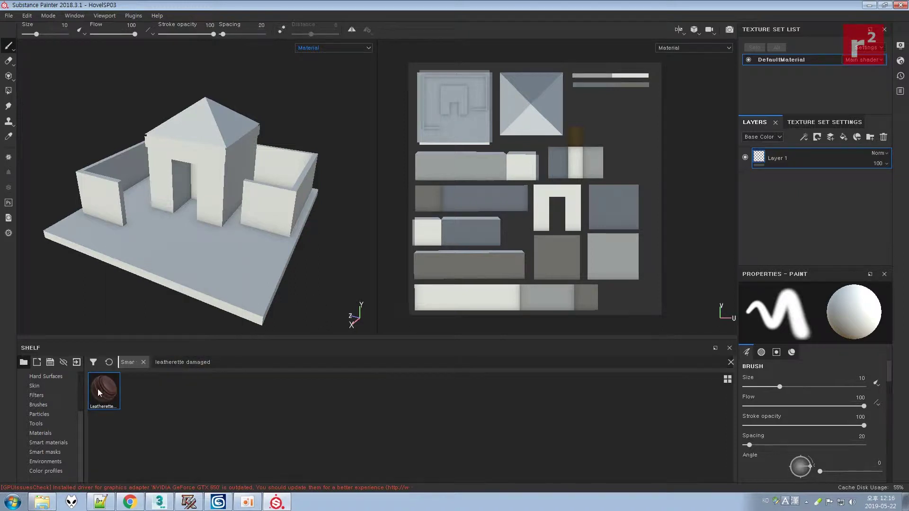
pyautogui.moveTo(108, 386); pyautogui.dragTo(200, 241)
pyautogui.keyDown('ctrl'); pyautogui.moveTo(201, 274); pyautogui.dragTo(235, 279); pyautogui.keyUp('ctrl')
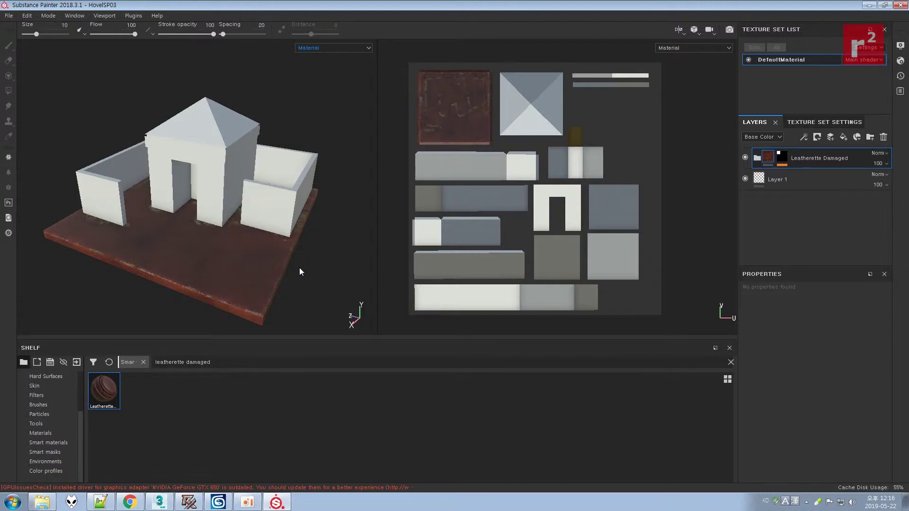
# Step: Clear the shelf search to list all smart materials again
pyautogui.click(250, 362)
pyautogui.press('BackSpace')
pyautogui.press('BackSpace')
pyautogui.press('BackSpace')
pyautogui.press('BackSpace')
pyautogui.press('BackSpace')
pyautogui.press('BackSpace')
pyautogui.press('BackSpace')
pyautogui.press('BackSpace')
pyautogui.press('BackSpace')
pyautogui.press('BackSpace')
pyautogui.press('BackSpace')
pyautogui.press('BackSpace')
pyautogui.press('BackSpace')
pyautogui.press('BackSpace')
pyautogui.press('BackSpace')
pyautogui.press('BackSpace')
pyautogui.press('BackSpace')
pyautogui.press('BackSpace')
pyautogui.press('BackSpace')
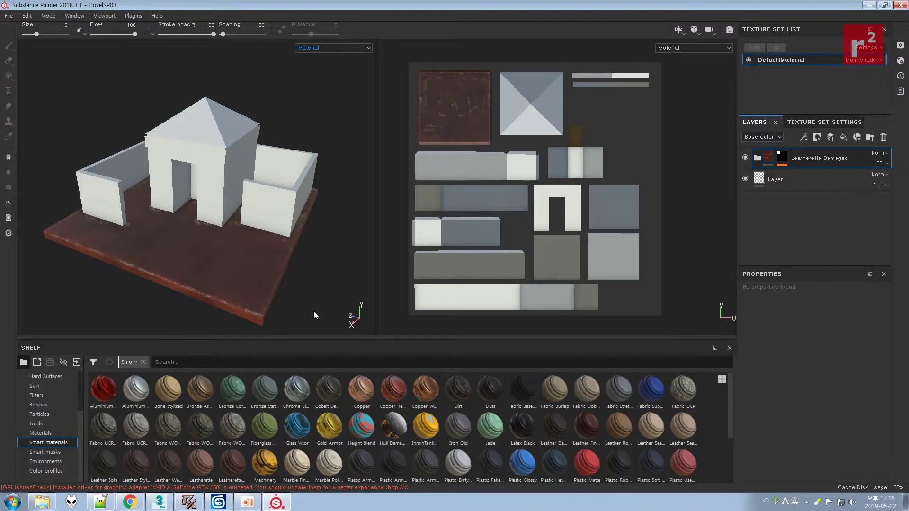
# Step: Apply the Rubber Tire smart material only to the interior seen through the doorway, masked by its ID color
pyautogui.moveTo(322, 318)
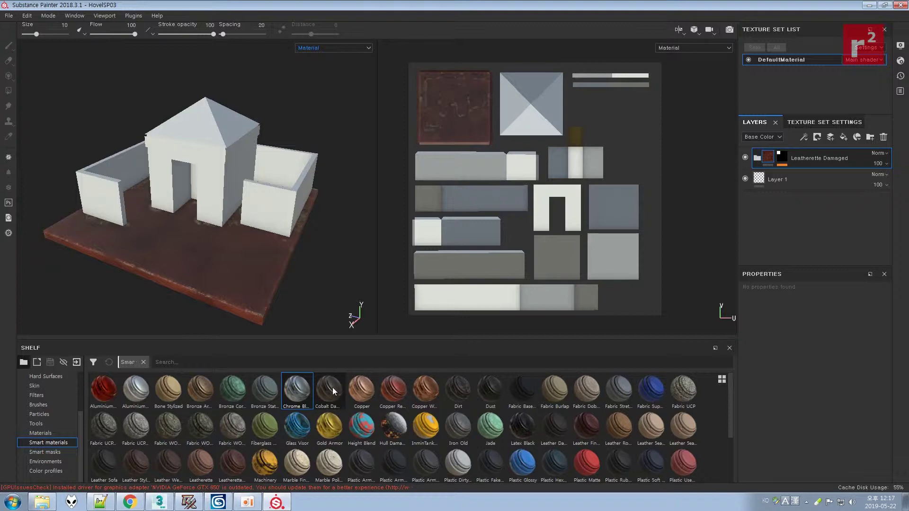
pyautogui.moveTo(338, 387)
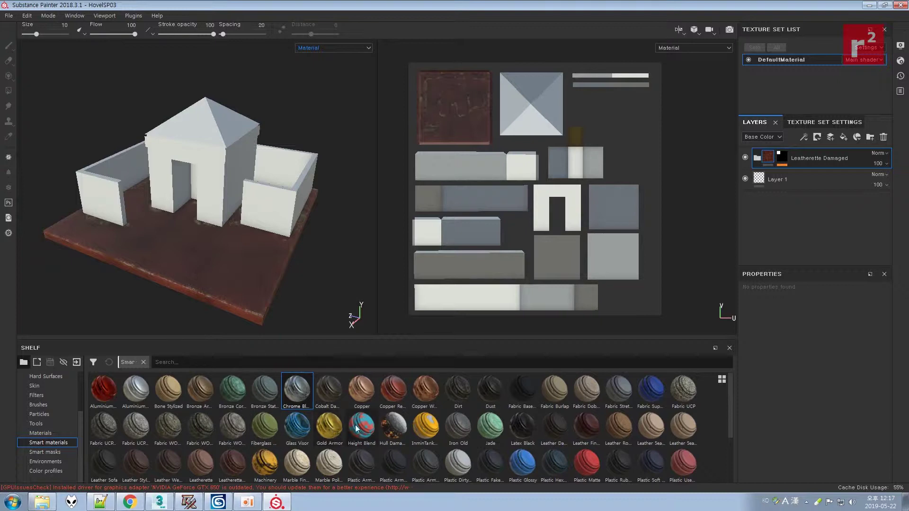
pyautogui.moveTo(731, 394); pyautogui.dragTo(731, 443)
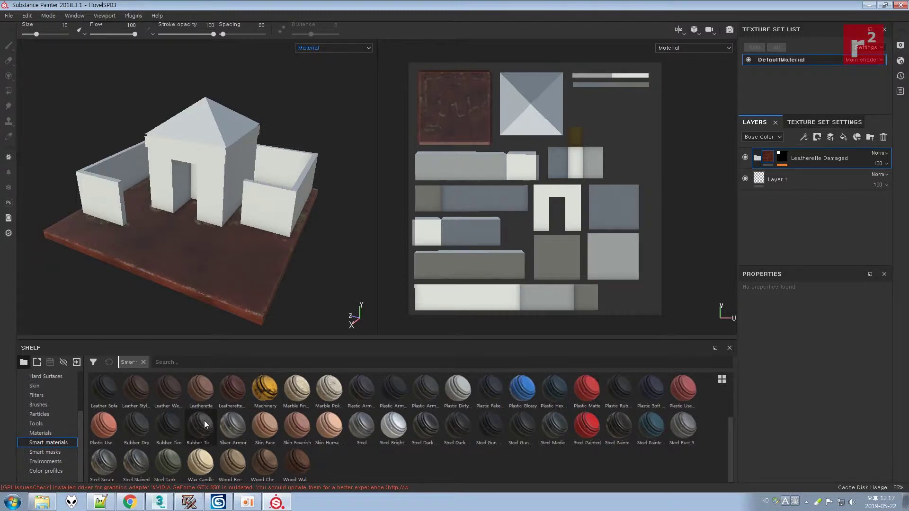
pyautogui.moveTo(161, 423)
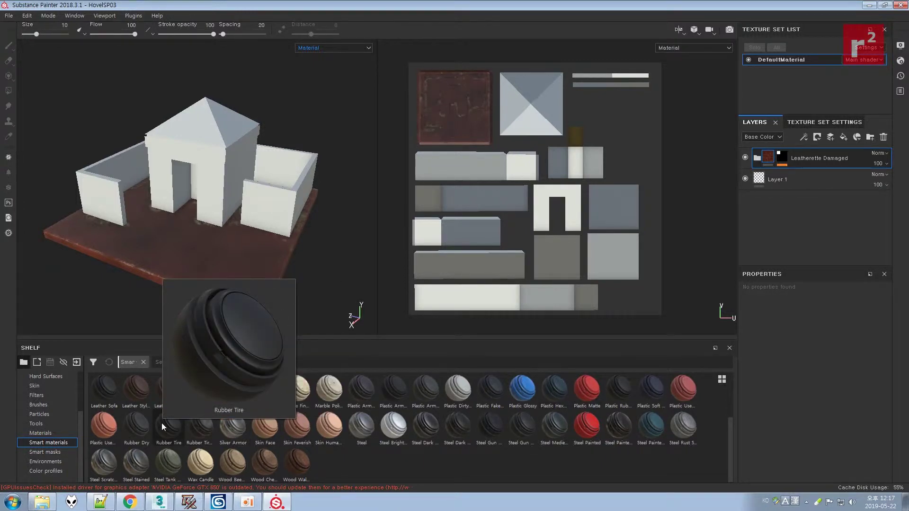
pyautogui.moveTo(167, 428); pyautogui.dragTo(186, 181)
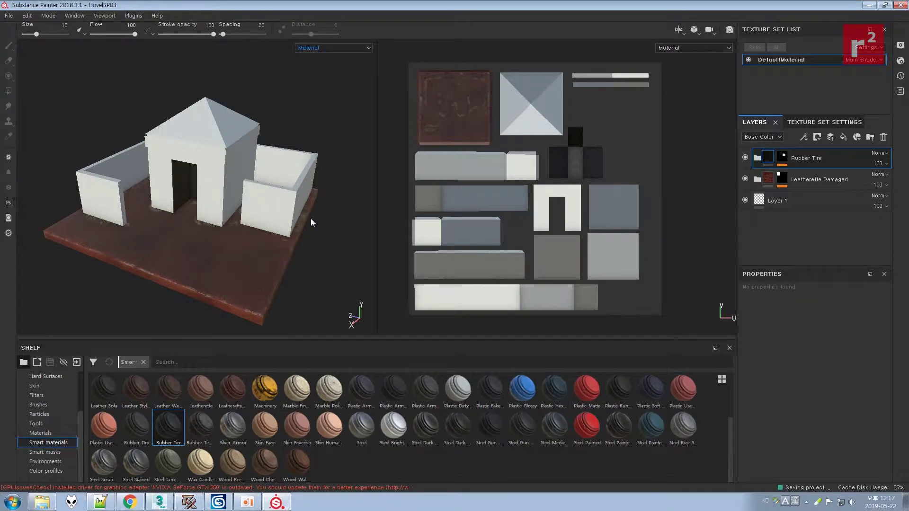
# Step: Save the project under the new name HovelSP04.spp in the HovelIDTut folder
pyautogui.click(9, 15)
pyautogui.click(25, 119)
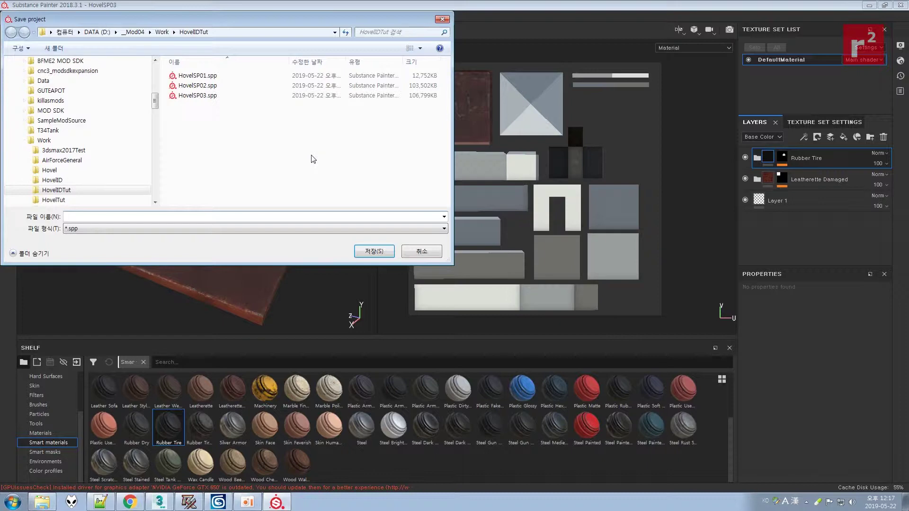
pyautogui.write('HovelSP')
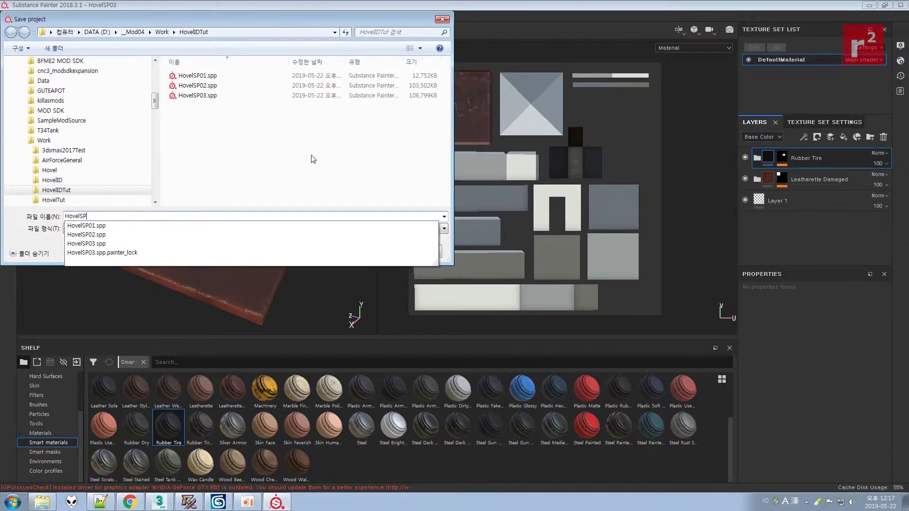
pyautogui.write('04.spp')
pyautogui.press('Return')
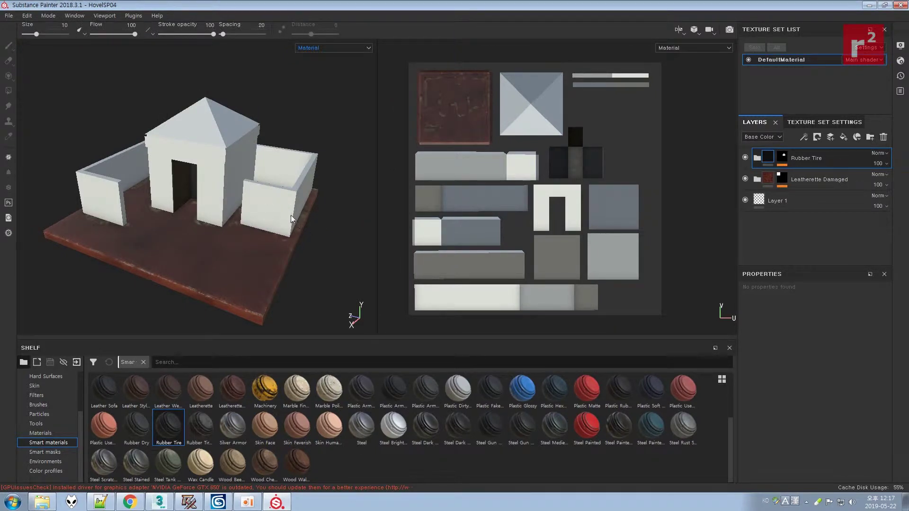
# Step: Apply the Wood Walnut smart material only to the main building's walls through their ID color, and save the project
pyautogui.click(800, 198)
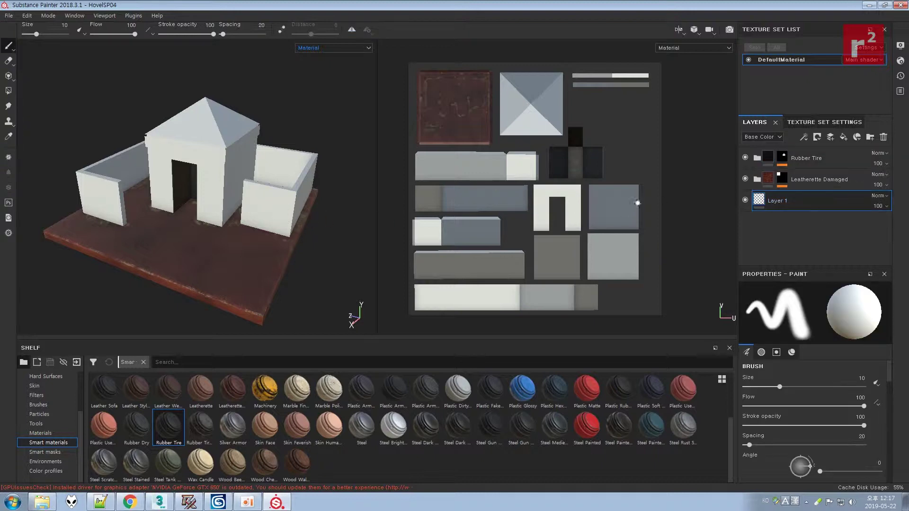
pyautogui.click(830, 165)
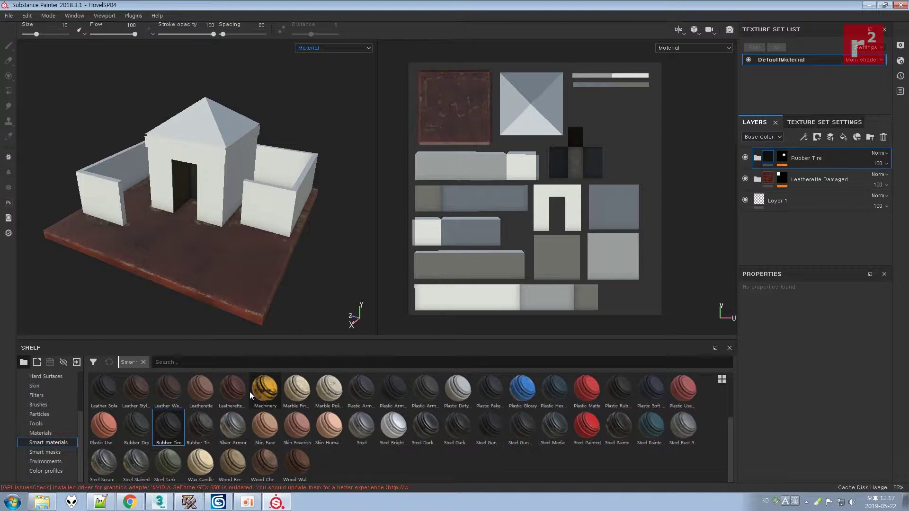
pyautogui.moveTo(298, 459)
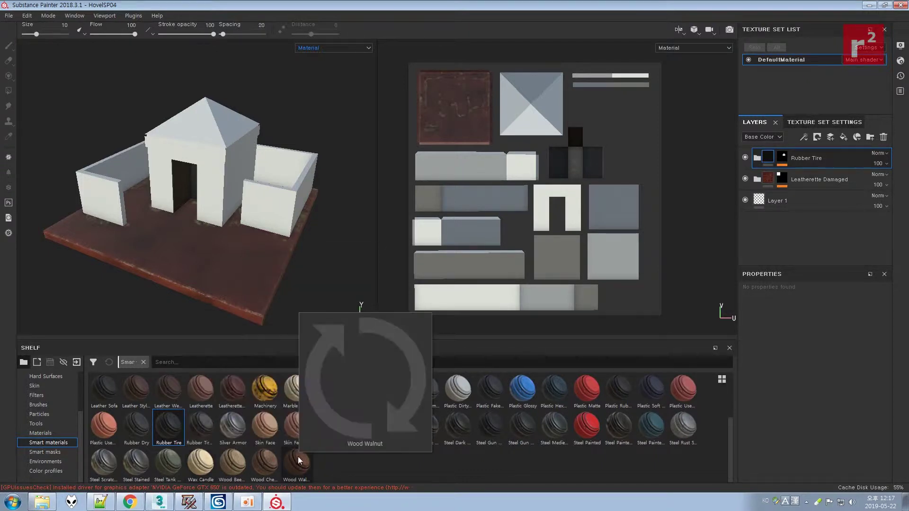
pyautogui.moveTo(225, 462)
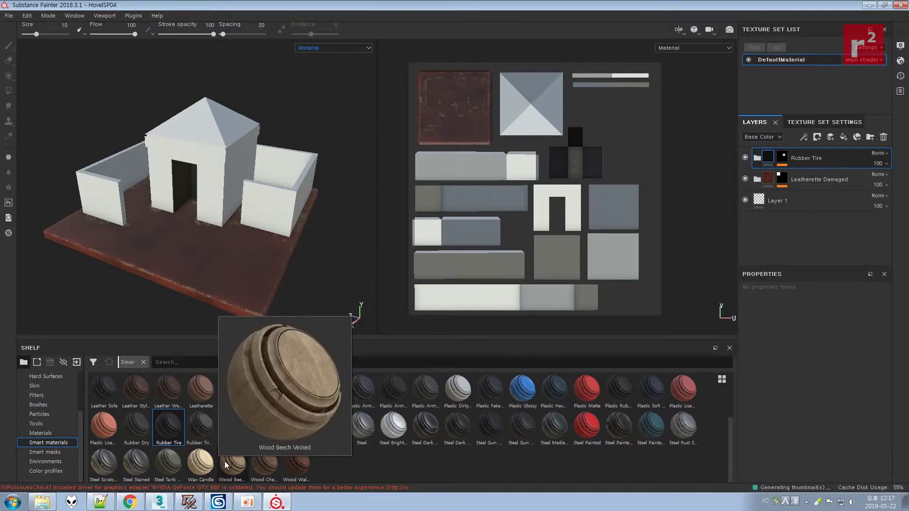
pyautogui.click(293, 458)
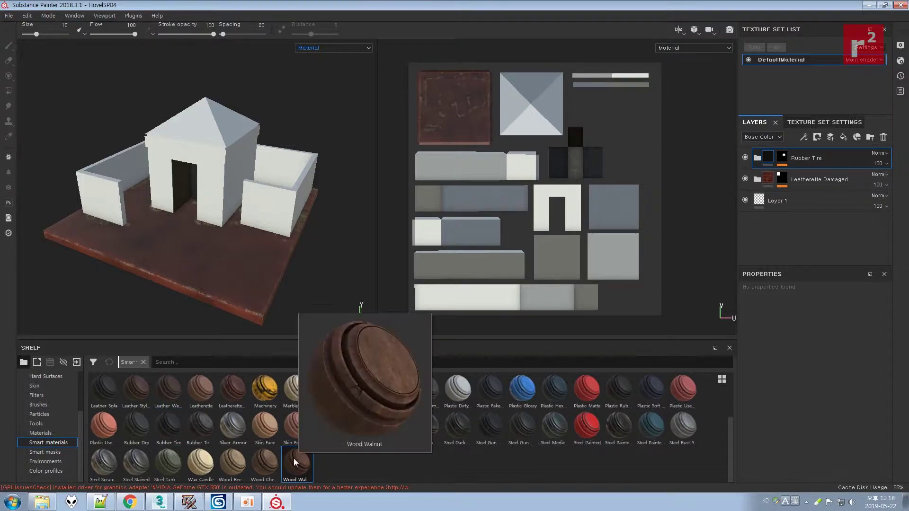
pyautogui.moveTo(297, 462); pyautogui.dragTo(219, 186)
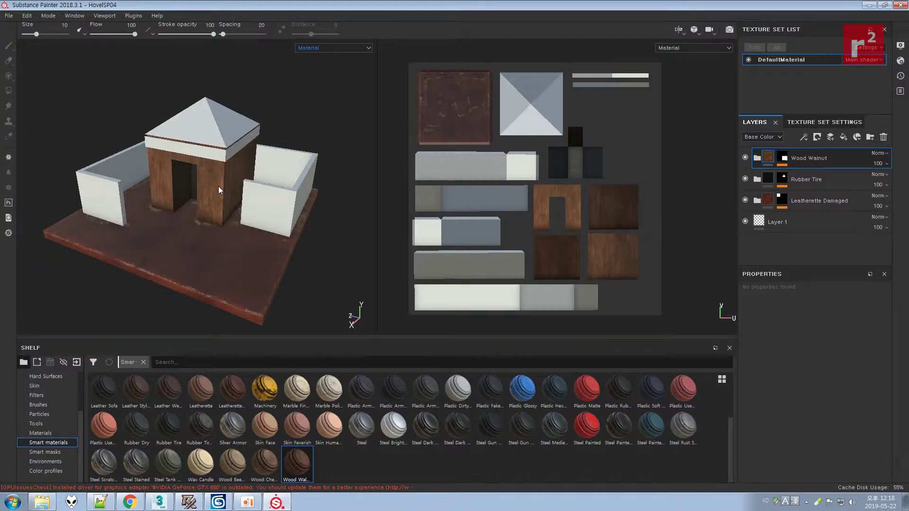
pyautogui.hotkey('ctrl', 's')
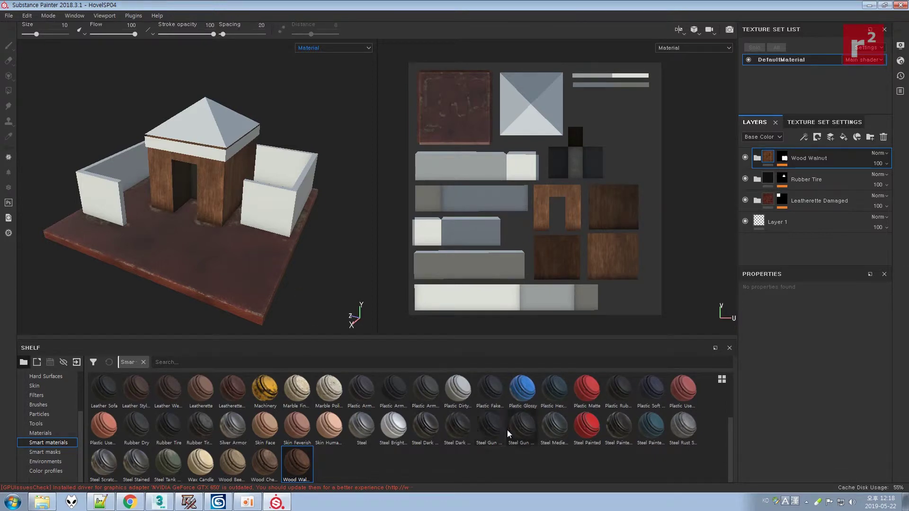
# Step: Apply the Steel Gun Matte smart material only to the hip roof through its ID color
pyautogui.moveTo(490, 429)
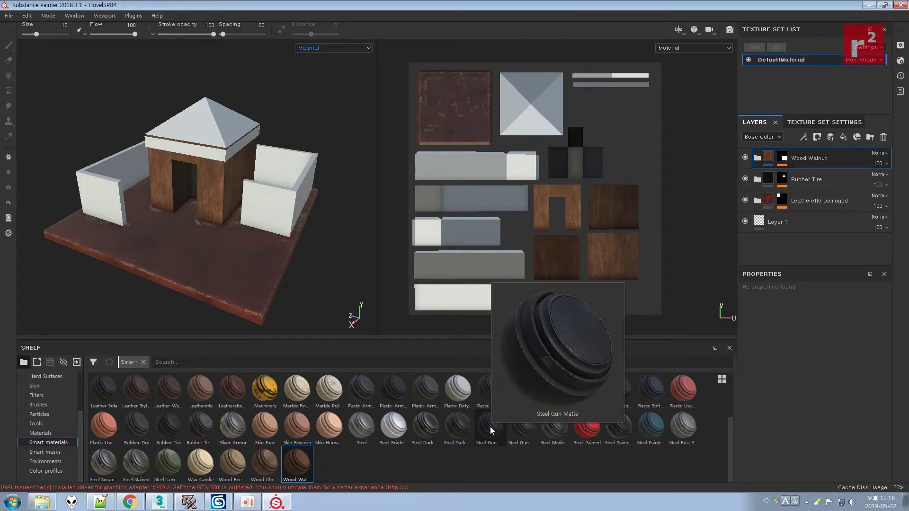
pyautogui.click(491, 430)
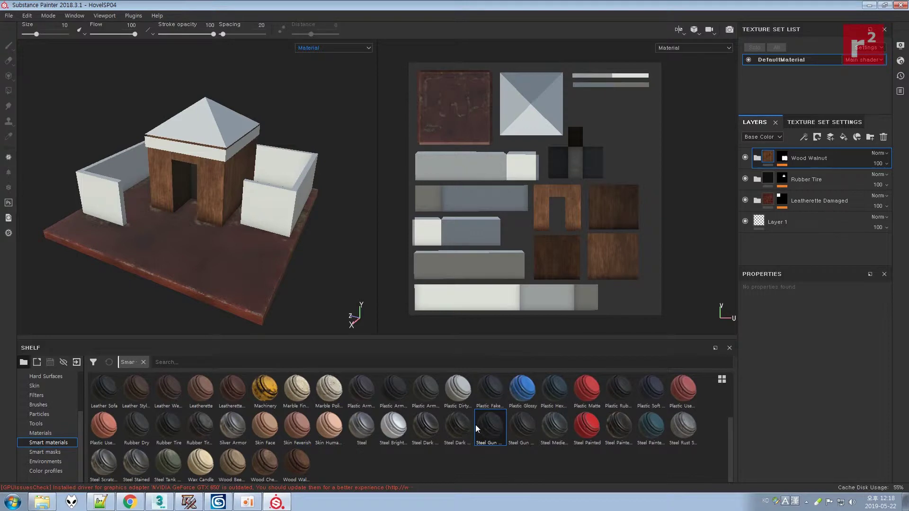
pyautogui.moveTo(491, 431); pyautogui.dragTo(209, 120)
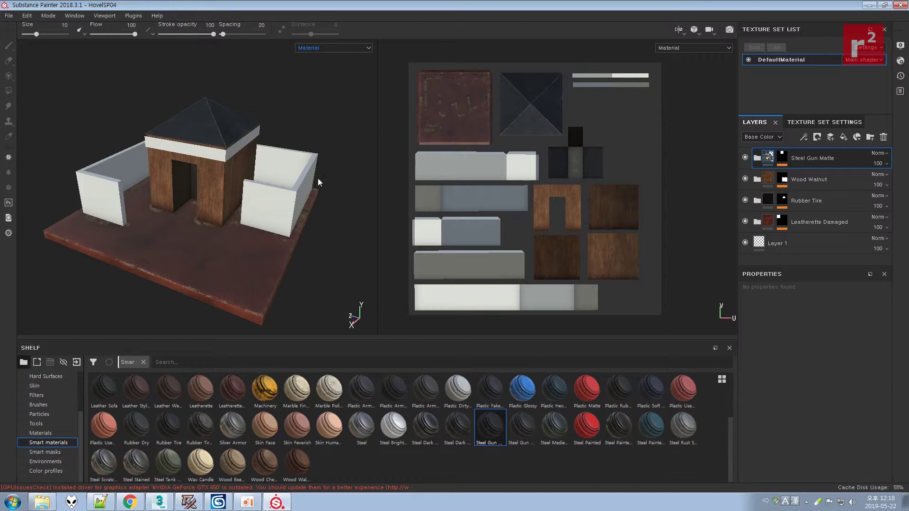
# Step: Apply the Wood Beech Veined smart material only to the yard walls beside the building through their ID color
pyautogui.moveTo(229, 465)
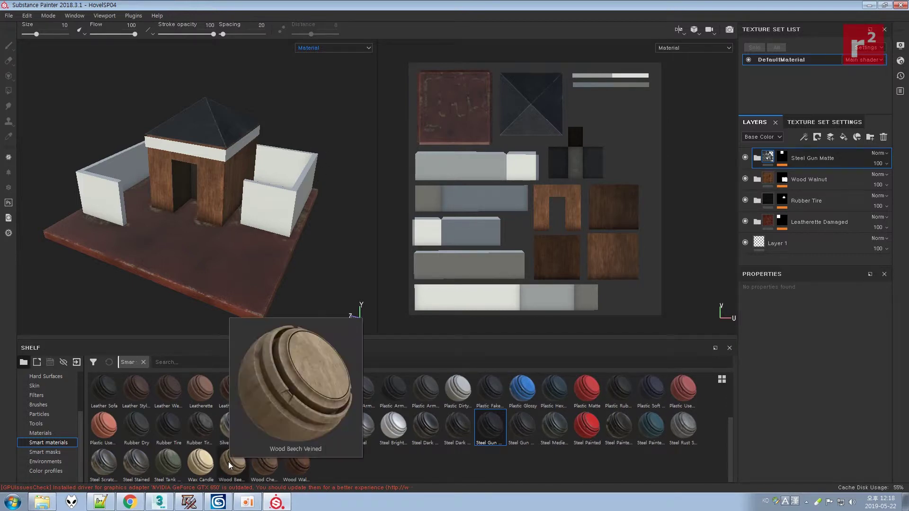
pyautogui.click(232, 463)
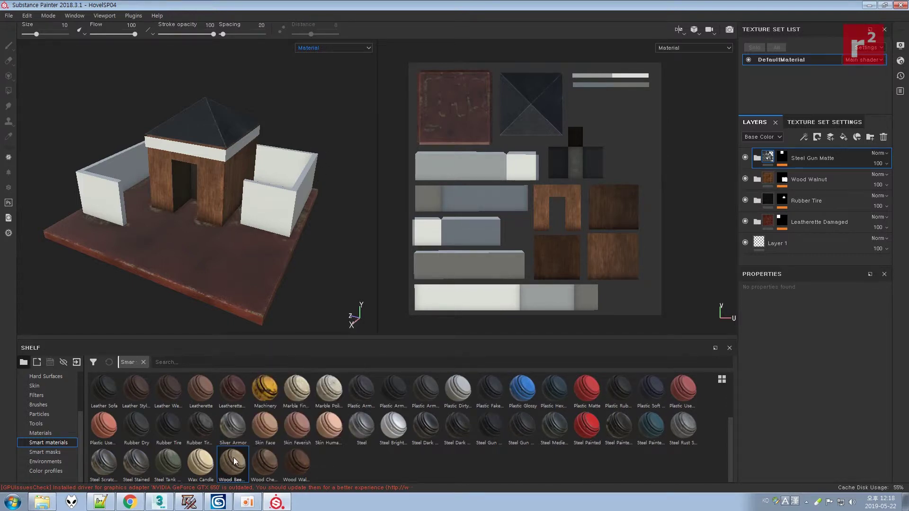
pyautogui.moveTo(234, 461); pyautogui.dragTo(274, 212)
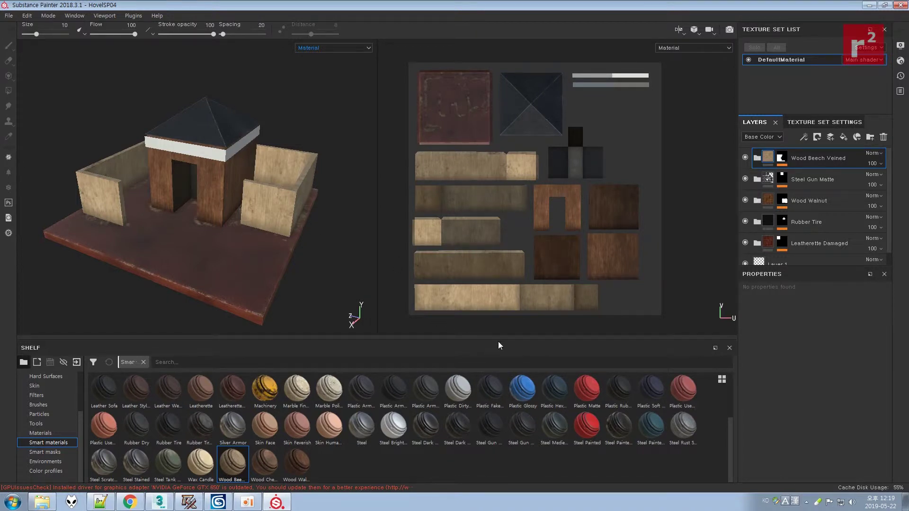
# Step: Apply the Plastic Dirty Scratched smart material only to the band beneath the roof through its ID color
pyautogui.click(458, 393)
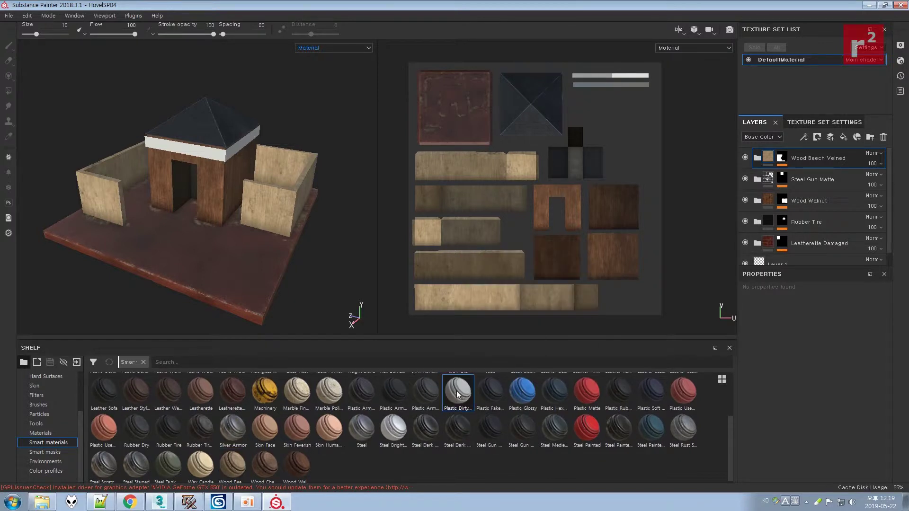
pyautogui.moveTo(450, 399); pyautogui.dragTo(215, 157)
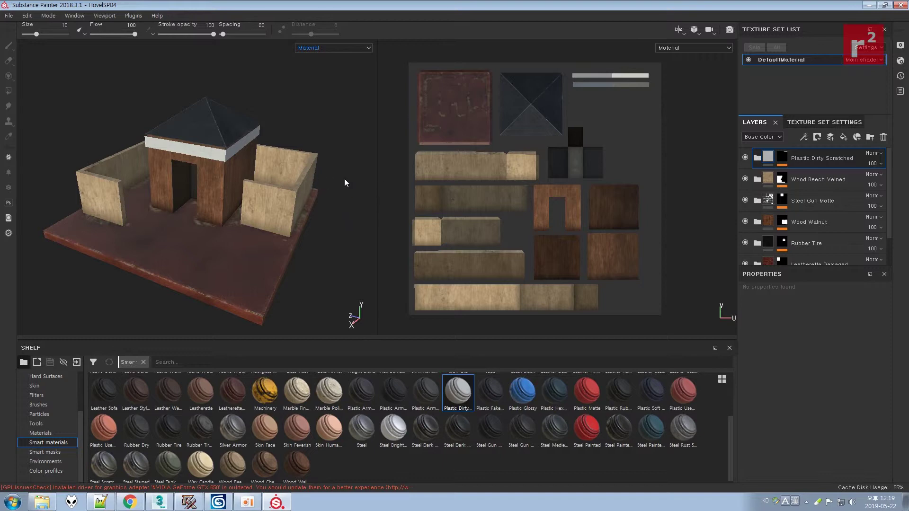
pyautogui.press('ctrl')
pyautogui.click(9, 16)
pyautogui.click(398, 33)
# Step: Inspect the textured hovel from several angles and close up around the doorway and wall bases
pyautogui.keyDown('alt'); pyautogui.moveTo(203, 214); pyautogui.dragTo(175, 198); pyautogui.keyUp('alt')
pyautogui.keyDown('alt'); pyautogui.moveTo(153, 192); pyautogui.dragTo(159, 194); pyautogui.keyUp('alt')
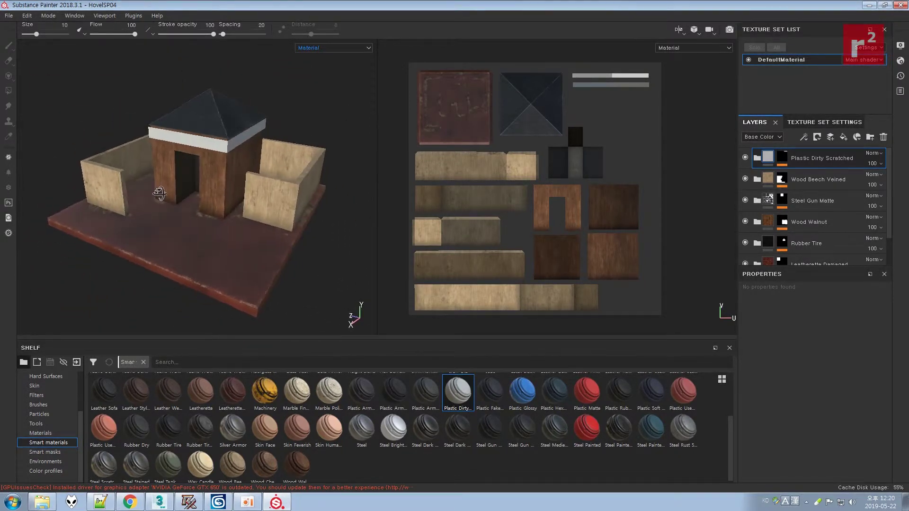
pyautogui.keyDown('alt'); pyautogui.moveTo(220, 210); pyautogui.dragTo(230, 200, button='middle'); pyautogui.keyUp('alt')
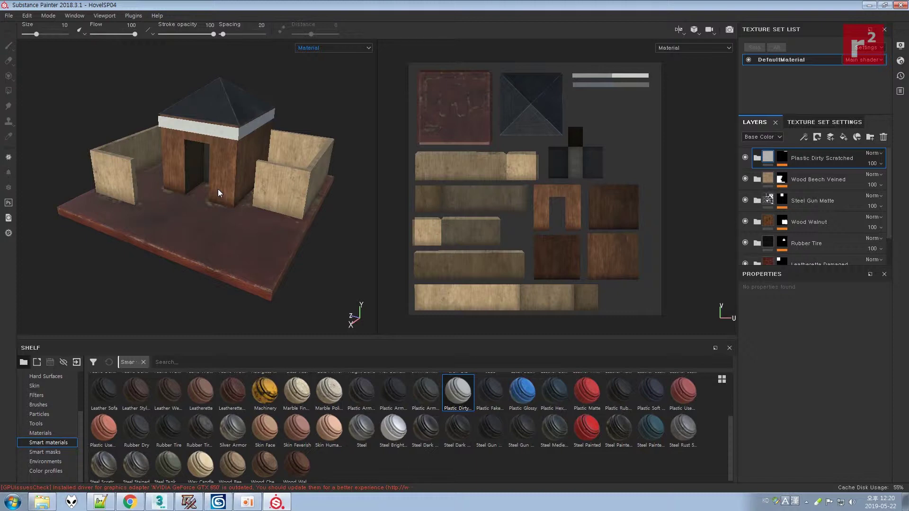
pyautogui.scroll(10, 219, 179)
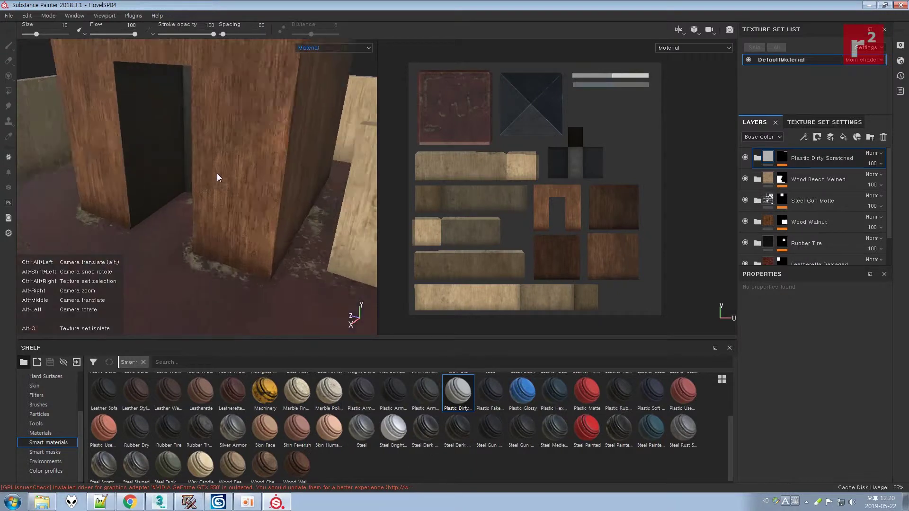
pyautogui.scroll(-10, 219, 177)
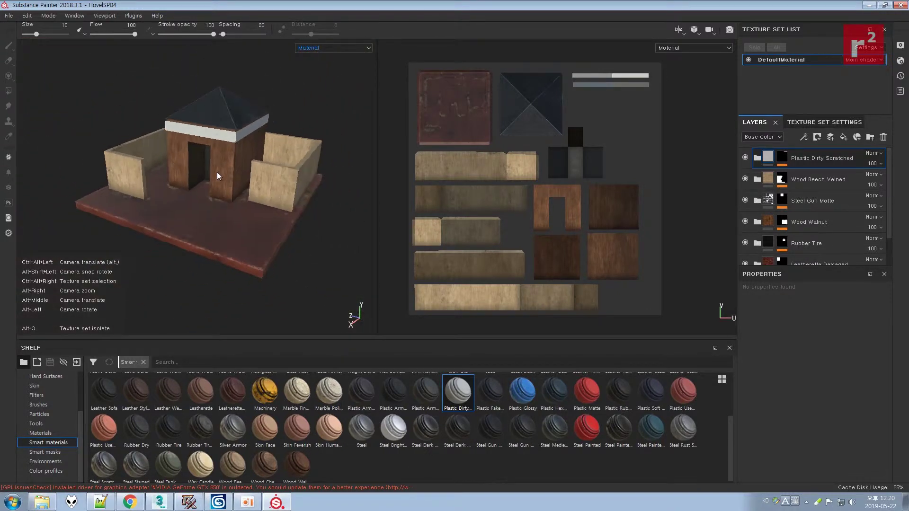
pyautogui.scroll(-4, 217, 177)
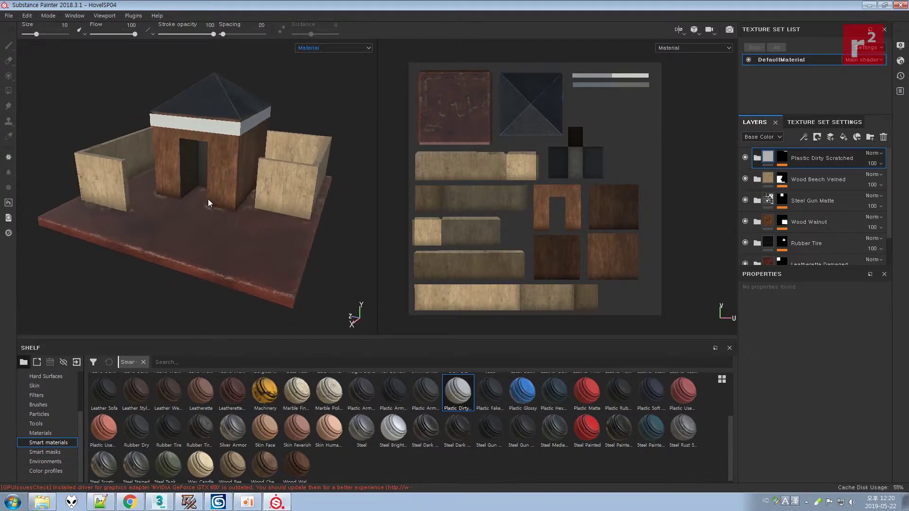
pyautogui.moveTo(219, 184); pyautogui.dragTo(233, 181, button='middle')
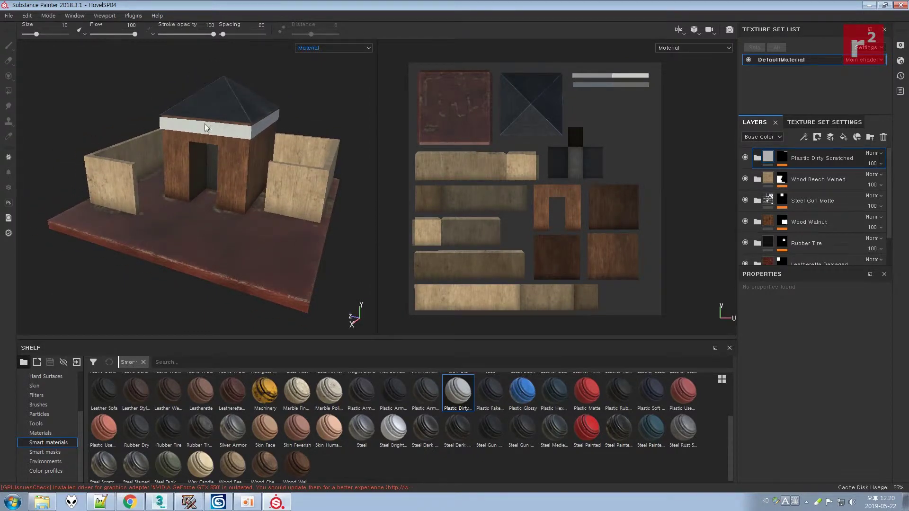
# Step: Start a texture export and set its output folder to D:/__Mod04/Work/HovelIDTut
pyautogui.click(9, 16)
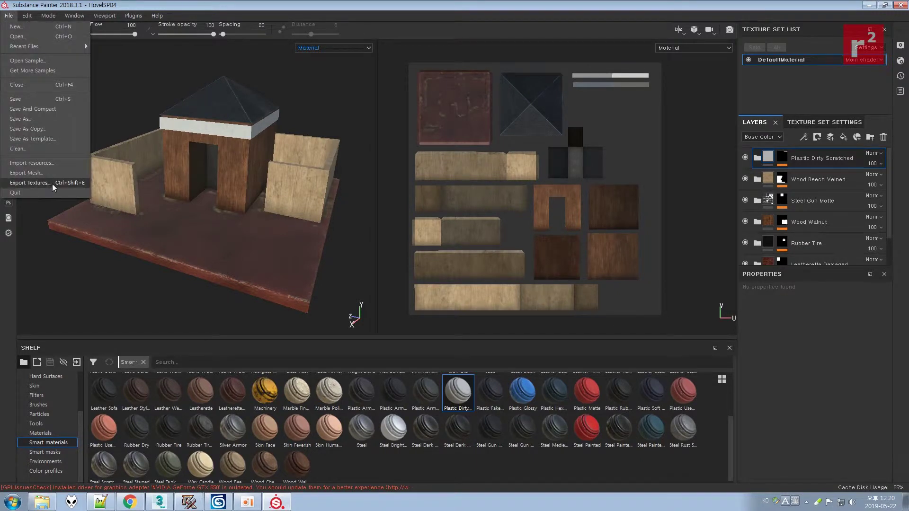
pyautogui.click(30, 183)
pyautogui.click(283, 94)
pyautogui.click(236, 95)
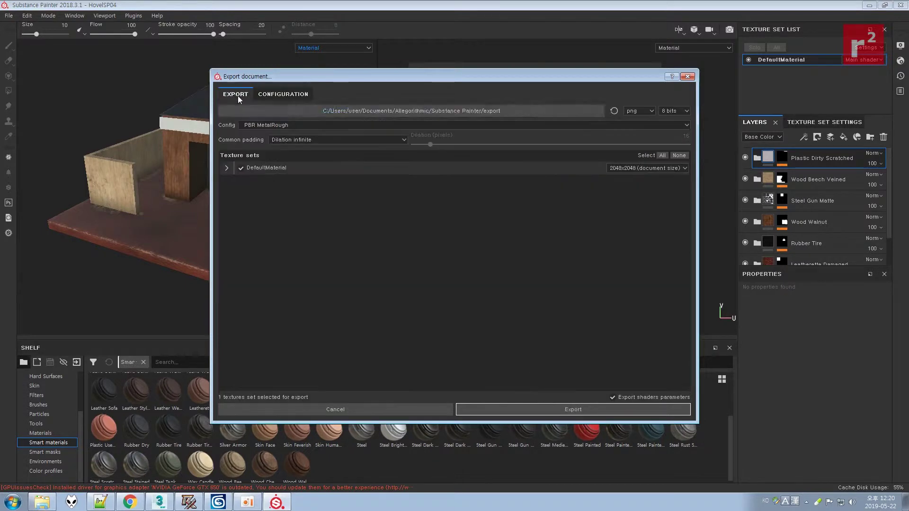
pyautogui.click(358, 108)
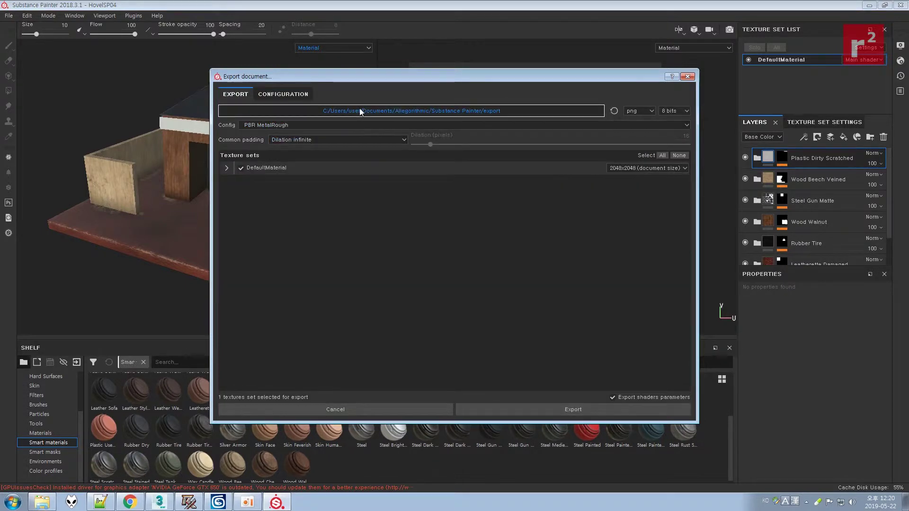
pyautogui.click(420, 112)
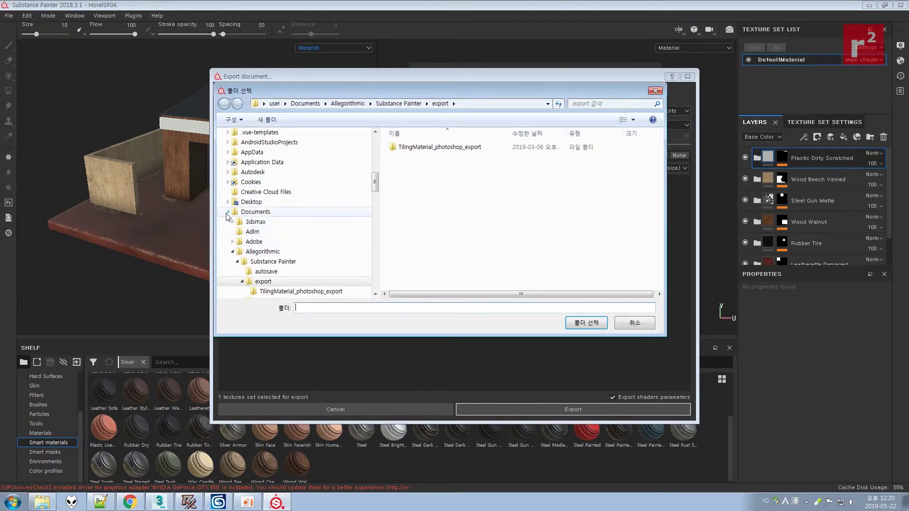
pyautogui.click(228, 212)
pyautogui.moveTo(375, 208); pyautogui.dragTo(376, 268)
pyautogui.click(292, 253)
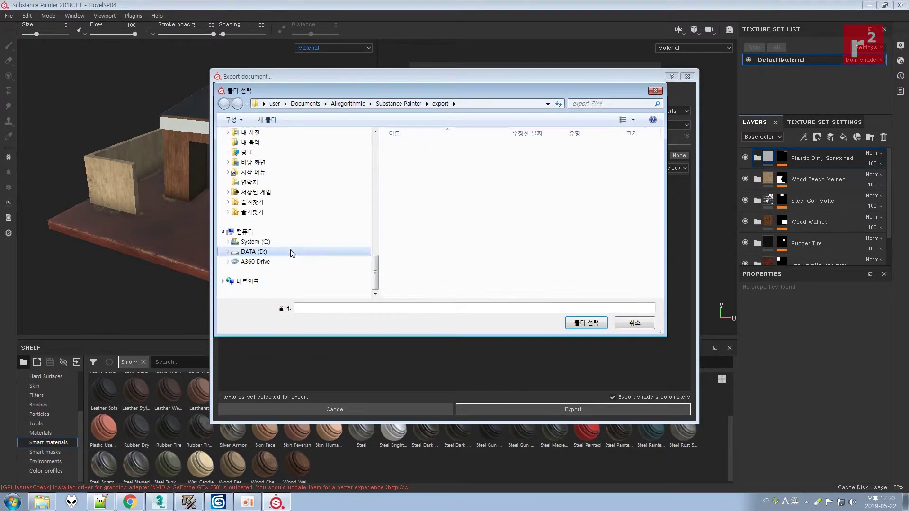
pyautogui.doubleClick(416, 247)
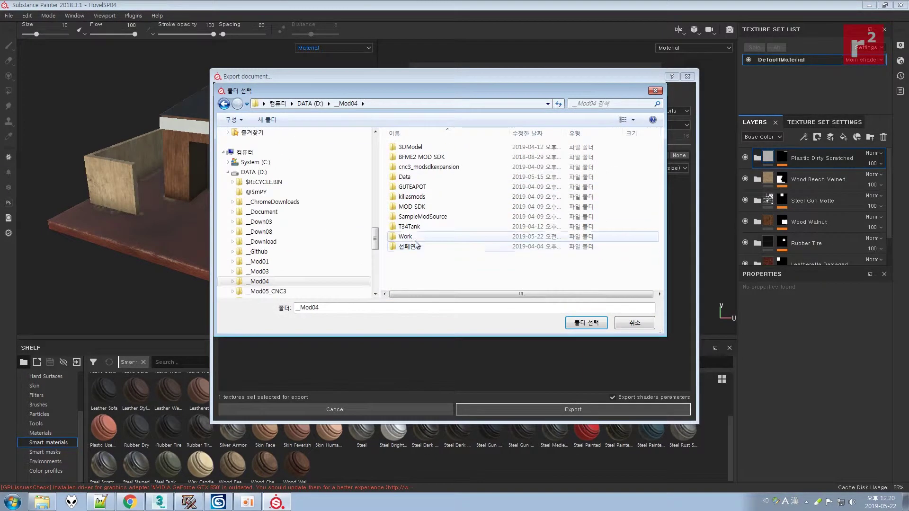
pyautogui.doubleClick(416, 239)
pyautogui.click(423, 187)
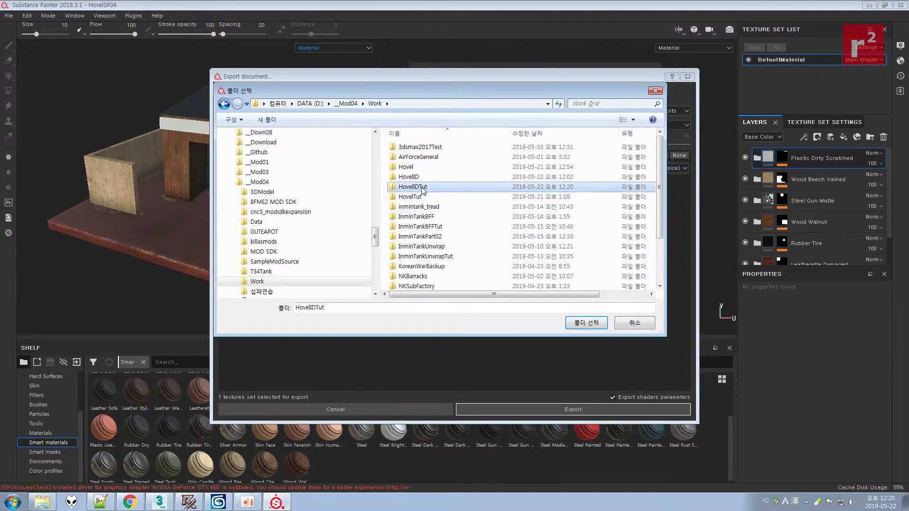
pyautogui.doubleClick(422, 188)
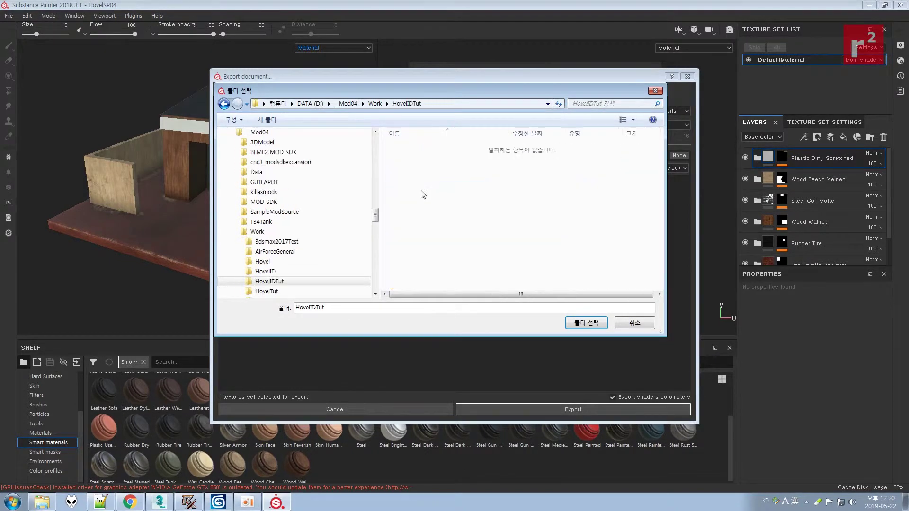
pyautogui.click(587, 323)
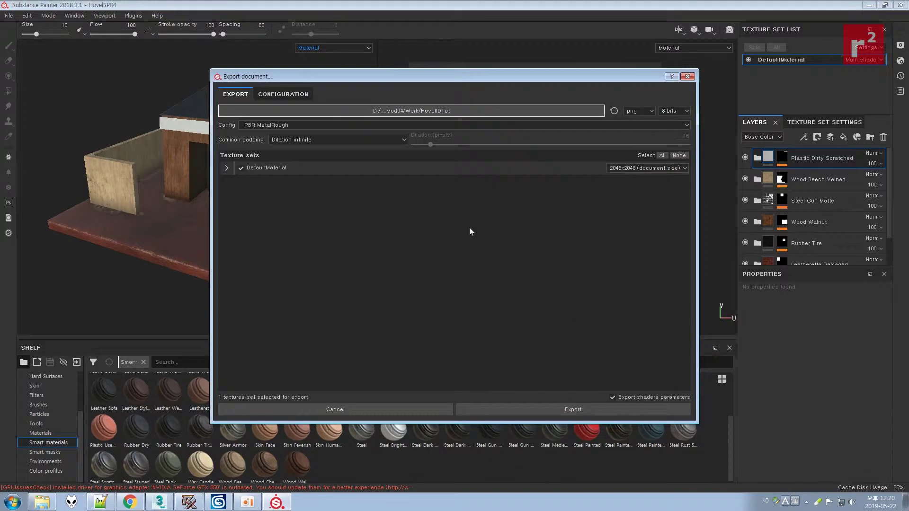
# Step: Configure the export with the 2D View preset, targa file format and No padding (Passthrough)
pyautogui.click(277, 125)
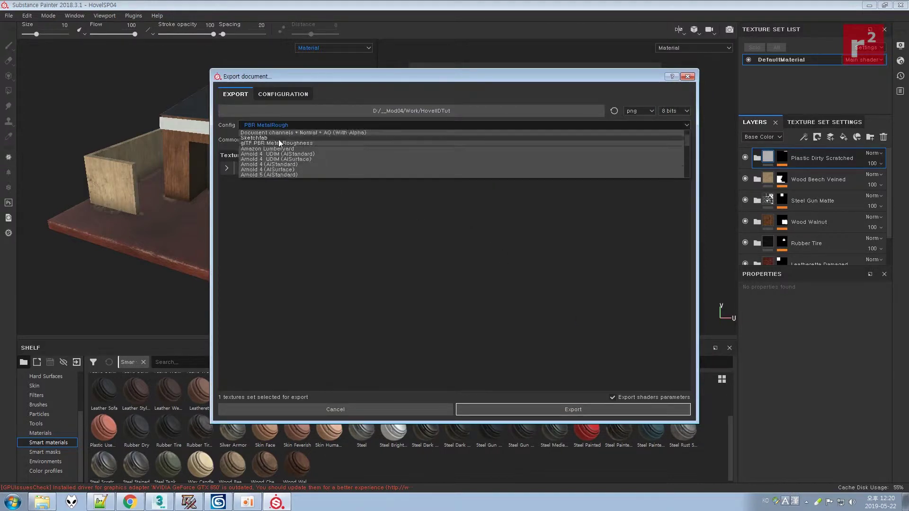
pyautogui.click(280, 131)
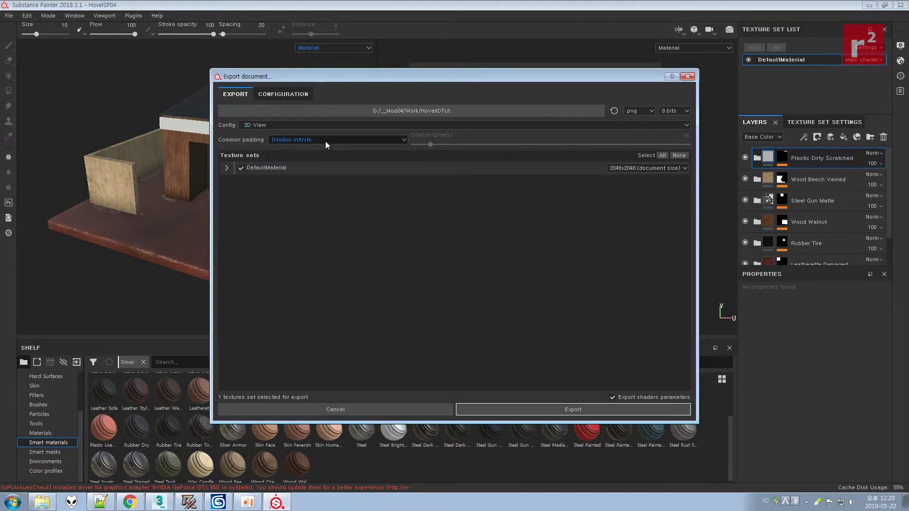
pyautogui.click(636, 112)
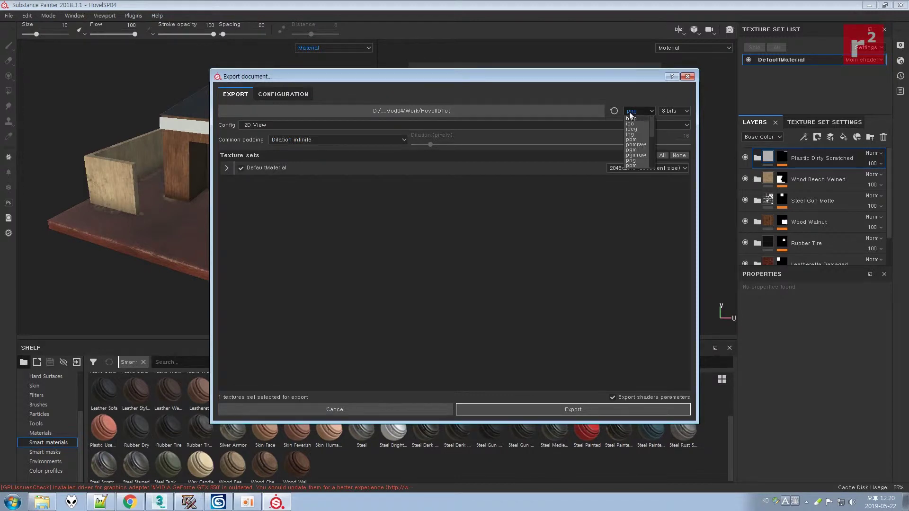
pyautogui.scroll(-3, 652, 125)
pyautogui.click(643, 134)
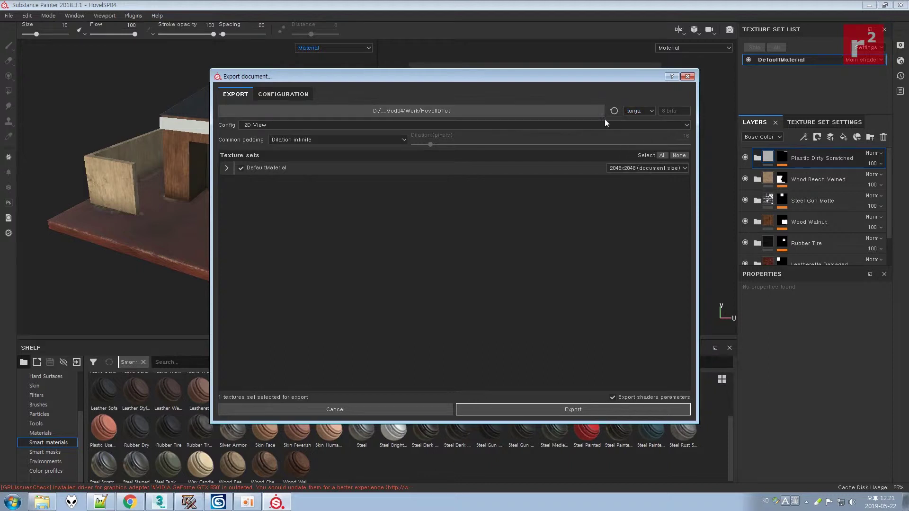
pyautogui.click(293, 140)
pyautogui.click(295, 148)
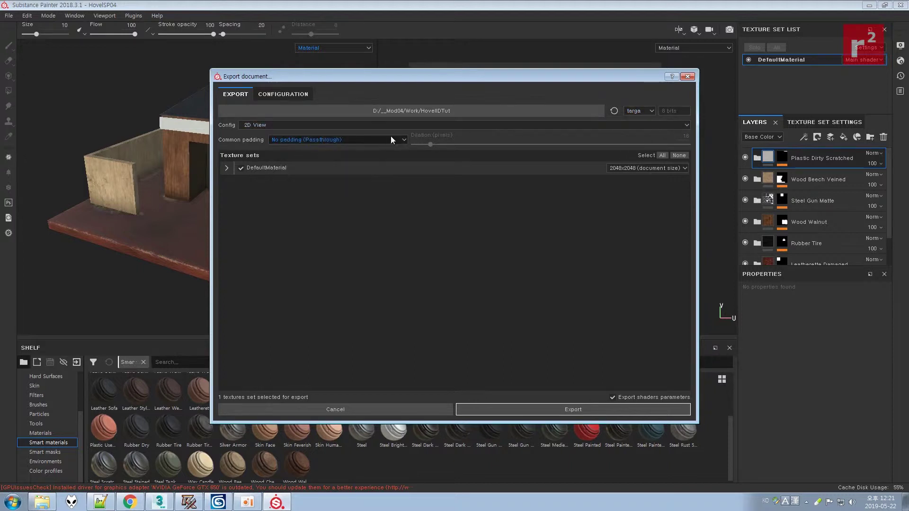
# Step: Set the DefaultMaterial texture set's size to 512x512, export it and dismiss the completion message
pyautogui.click(650, 168)
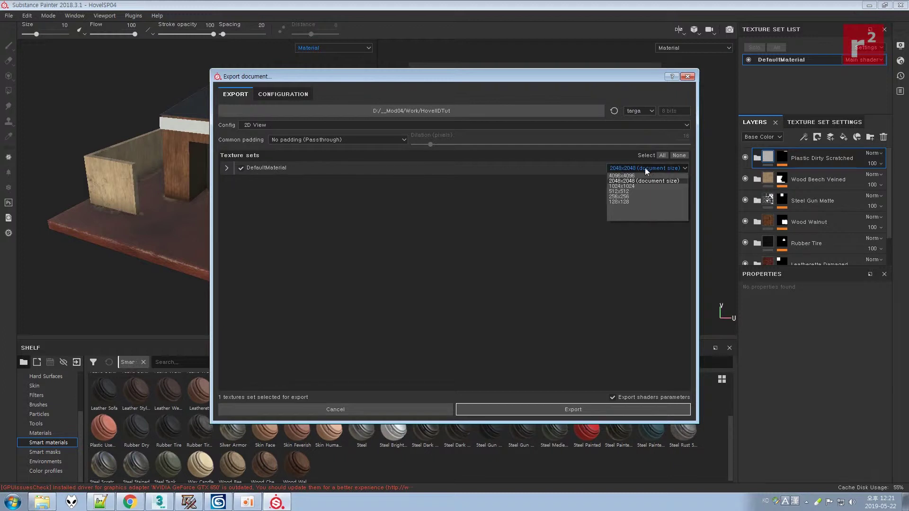
pyautogui.click(629, 192)
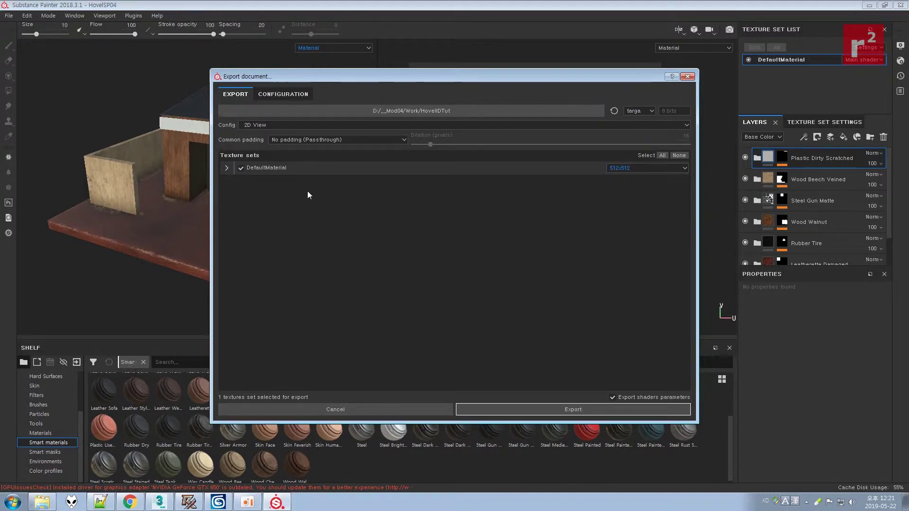
pyautogui.click(228, 169)
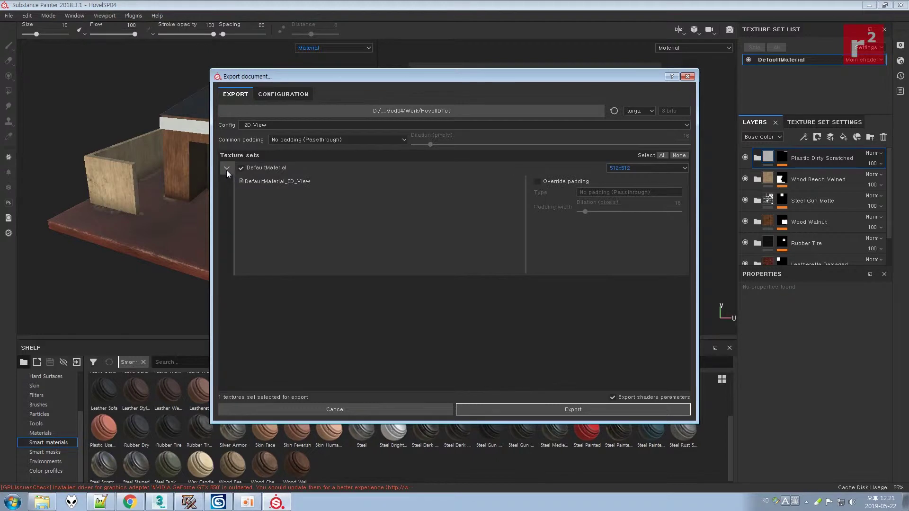
pyautogui.click(227, 170)
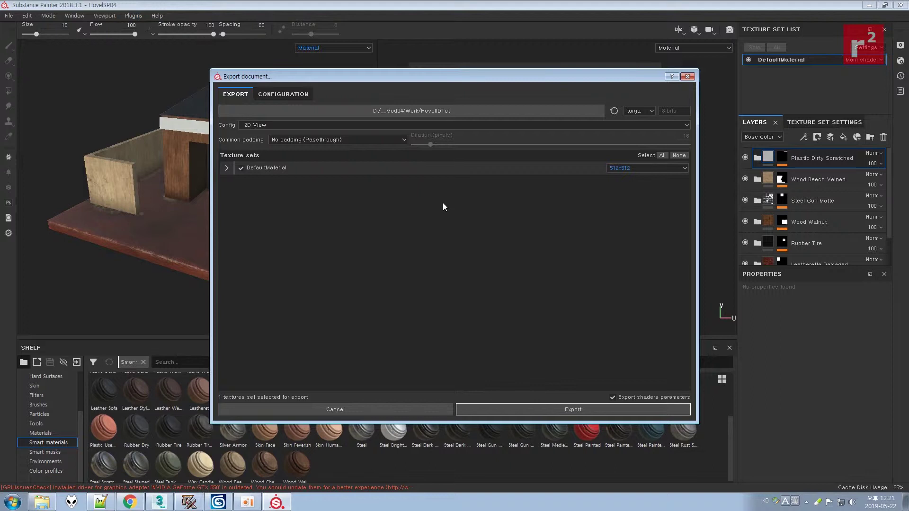
pyautogui.click(625, 168)
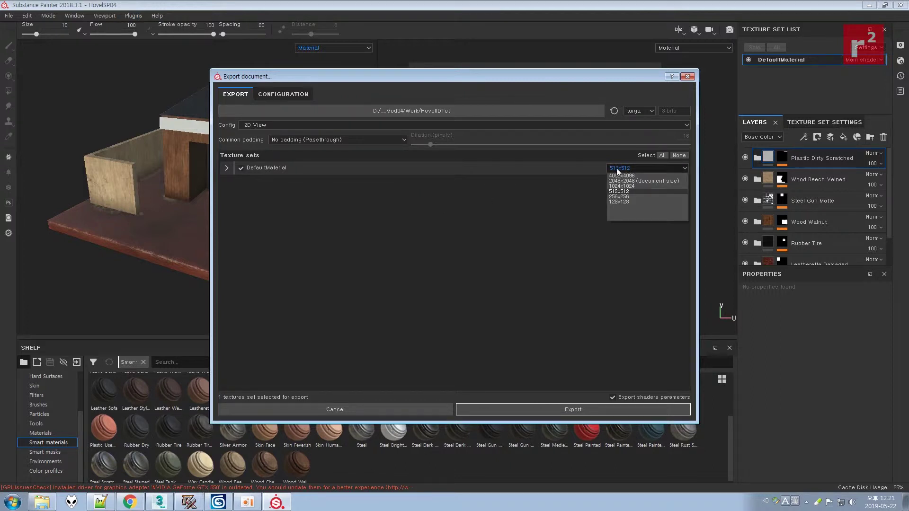
pyautogui.click(625, 192)
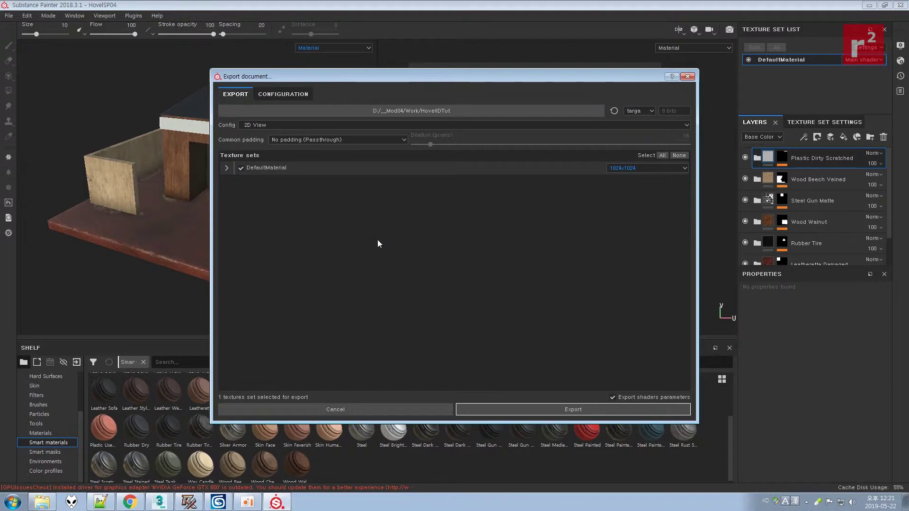
pyautogui.click(625, 169)
pyautogui.click(624, 193)
pyautogui.click(571, 410)
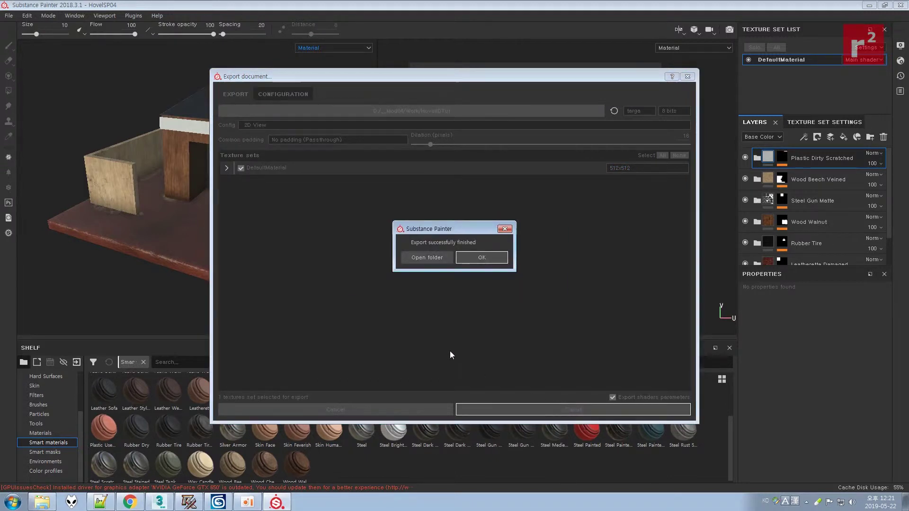
pyautogui.click(478, 257)
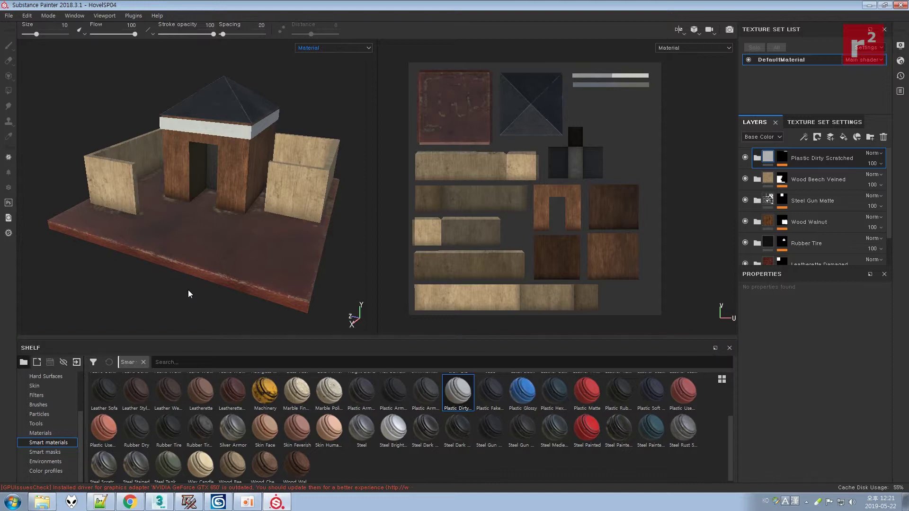
# Step: Switch to Windows Explorer and view the exported DefaultMaterial_2D_View.tga in the HovelIDTut folder, comparing the folder with HovelID
pyautogui.click(42, 502)
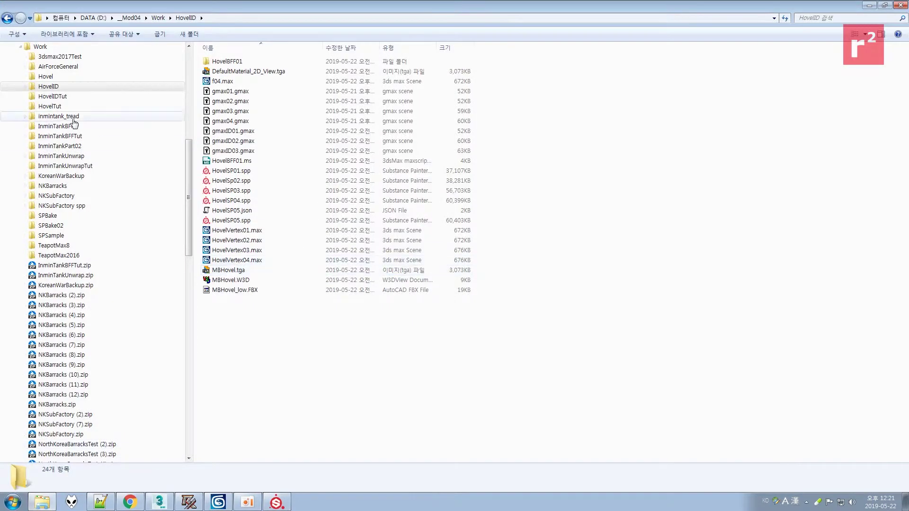
pyautogui.click(70, 96)
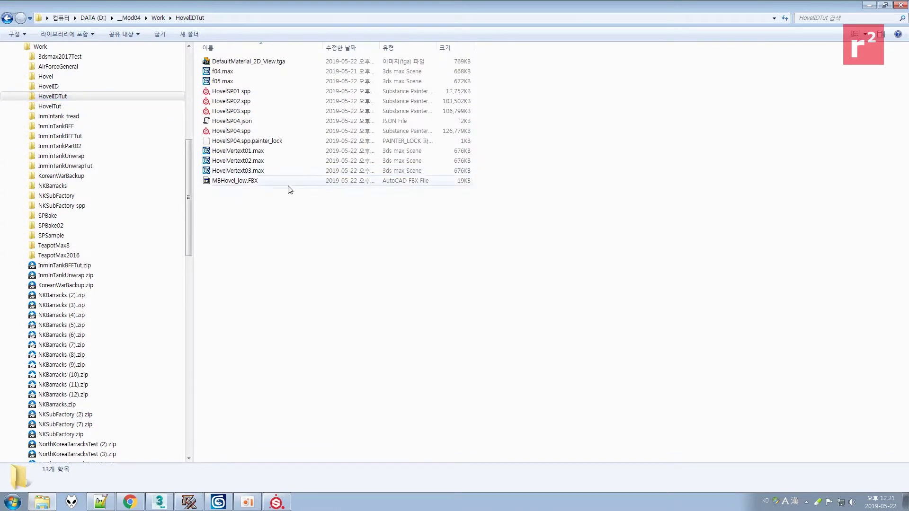
pyautogui.click(279, 63)
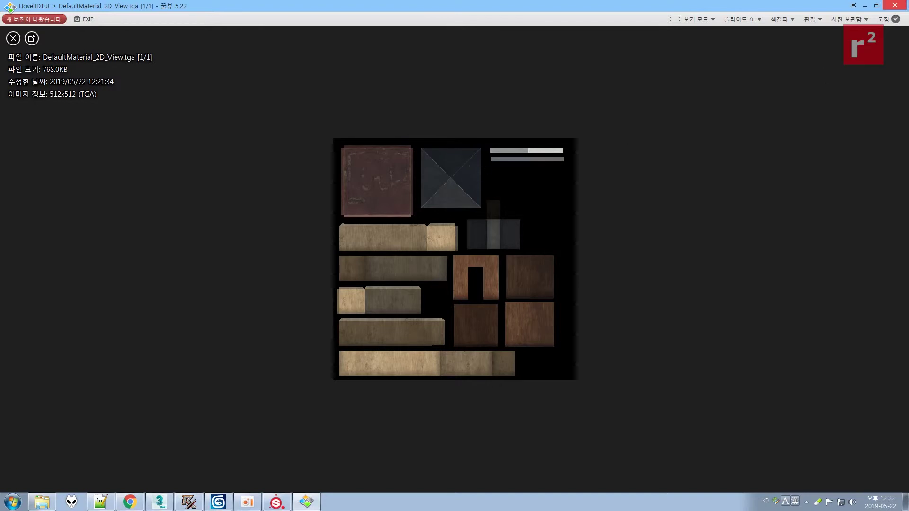
pyautogui.click(895, 5)
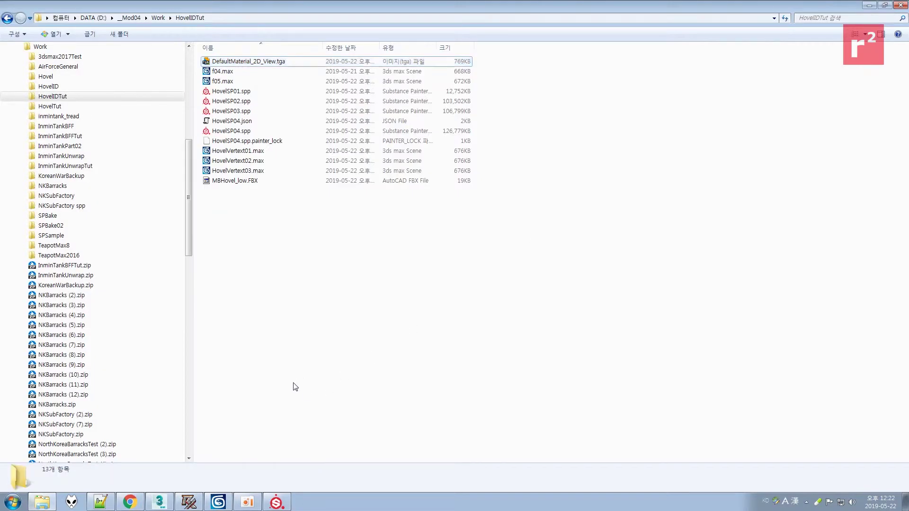
pyautogui.moveTo(162, 504)
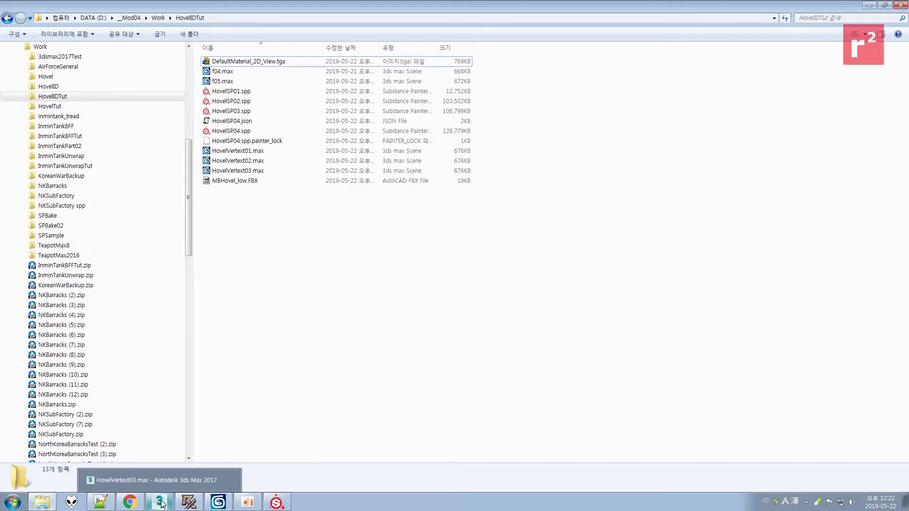
pyautogui.click(47, 86)
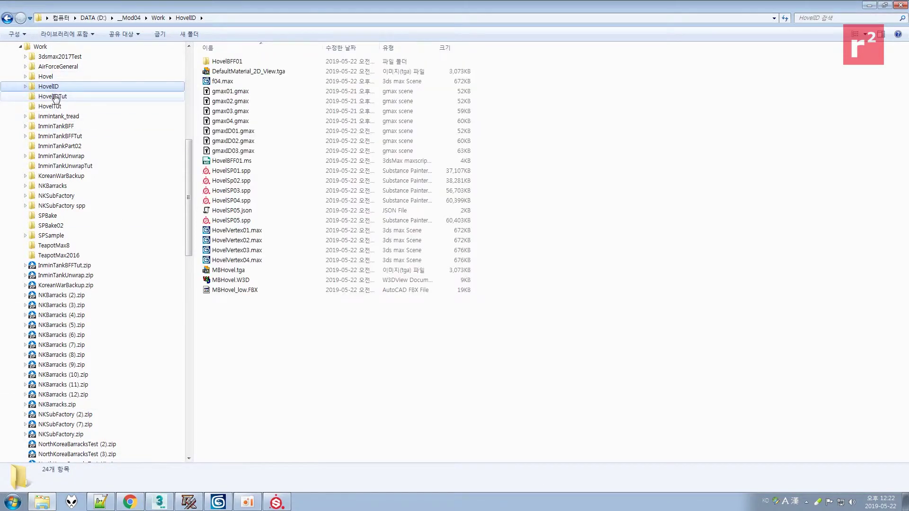
pyautogui.click(54, 97)
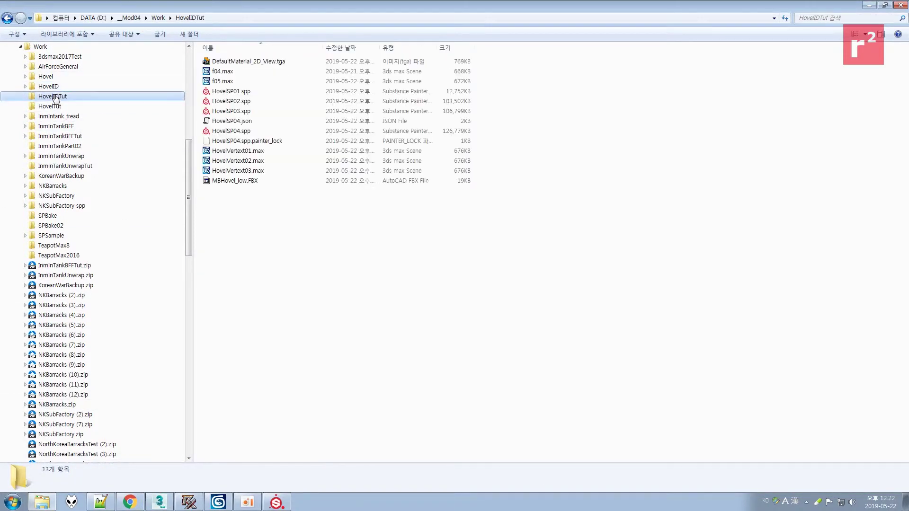
# Step: Switch to 3ds Max and open the f05.max scene from the HovelIDTut folder
pyautogui.click(159, 502)
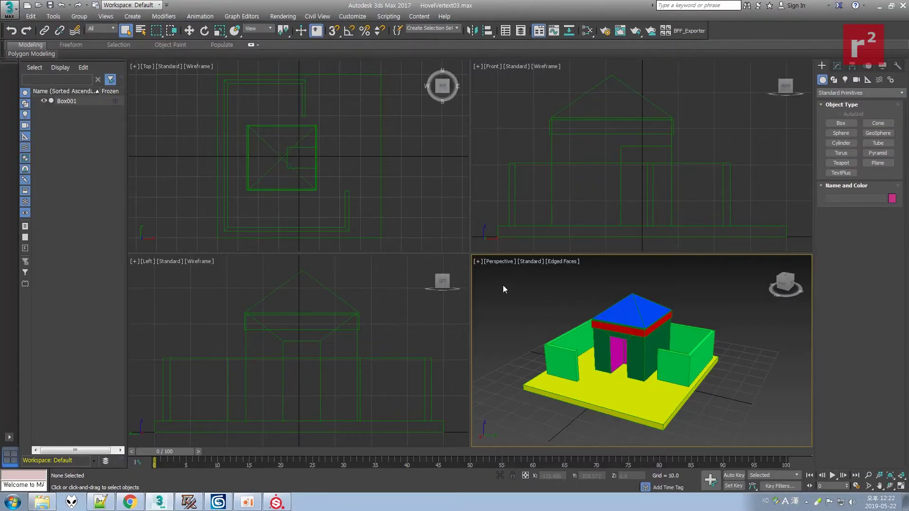
pyautogui.click(9, 9)
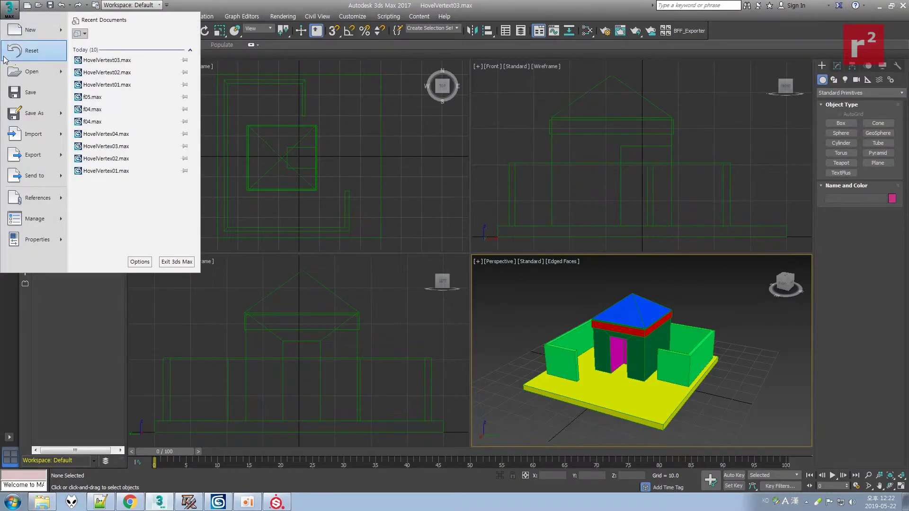
pyautogui.click(23, 73)
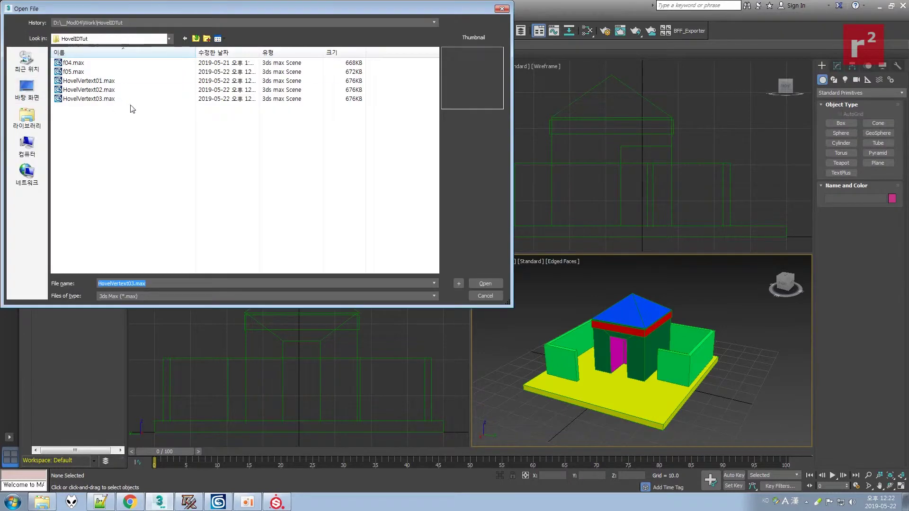
pyautogui.click(78, 71)
pyautogui.click(80, 63)
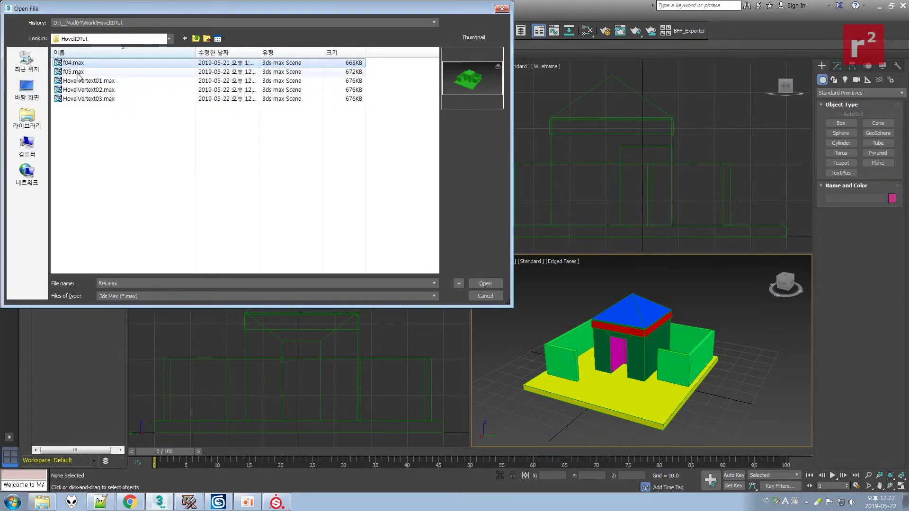
pyautogui.click(79, 71)
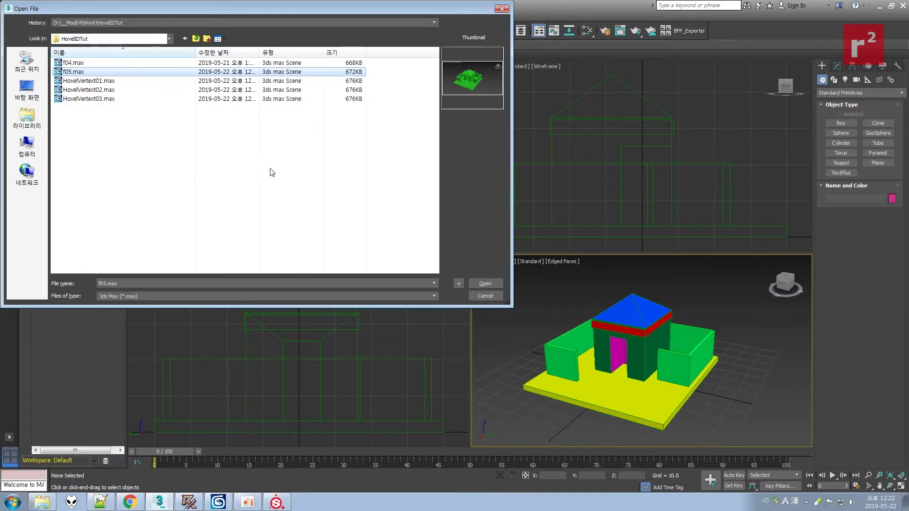
pyautogui.click(486, 284)
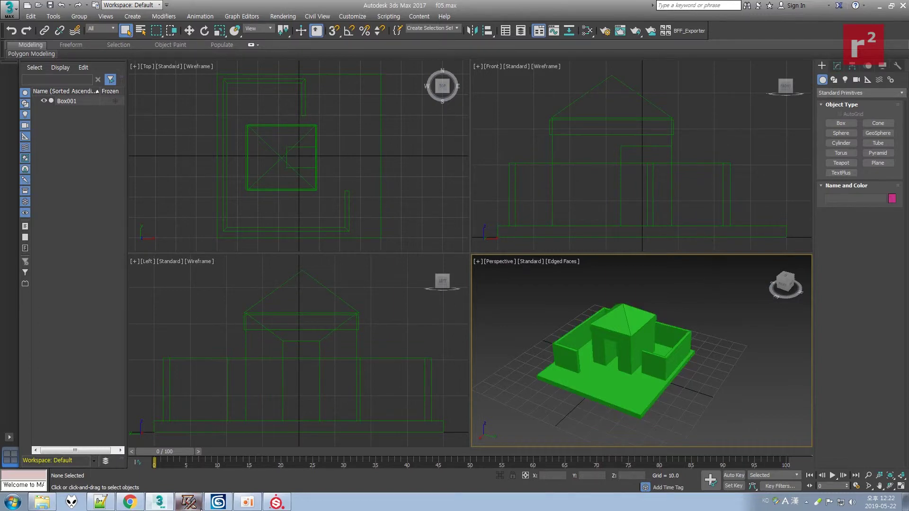
pyautogui.press('F2')
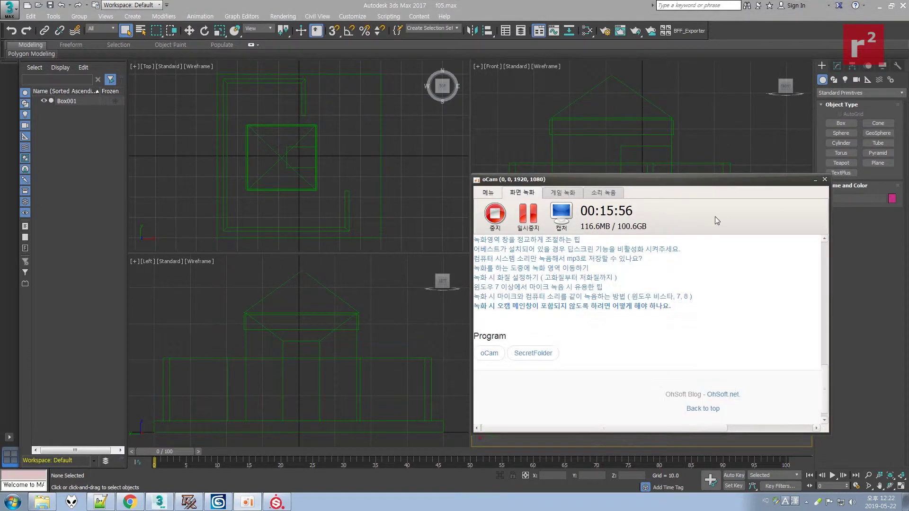
pyautogui.click(652, 276)
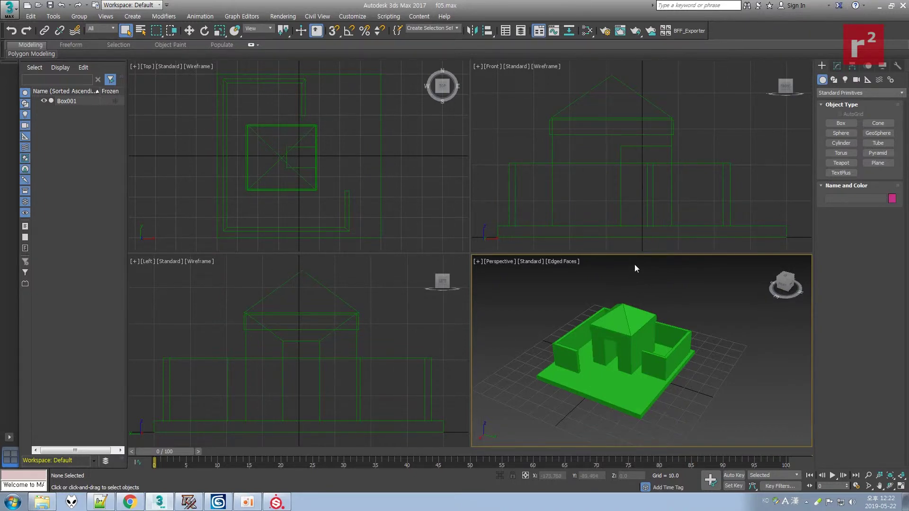
# Step: Open the BFF Exporter and turn off every export class except geometry, plus the Animation, Material Editor and Progress Report preferences
pyautogui.click(692, 31)
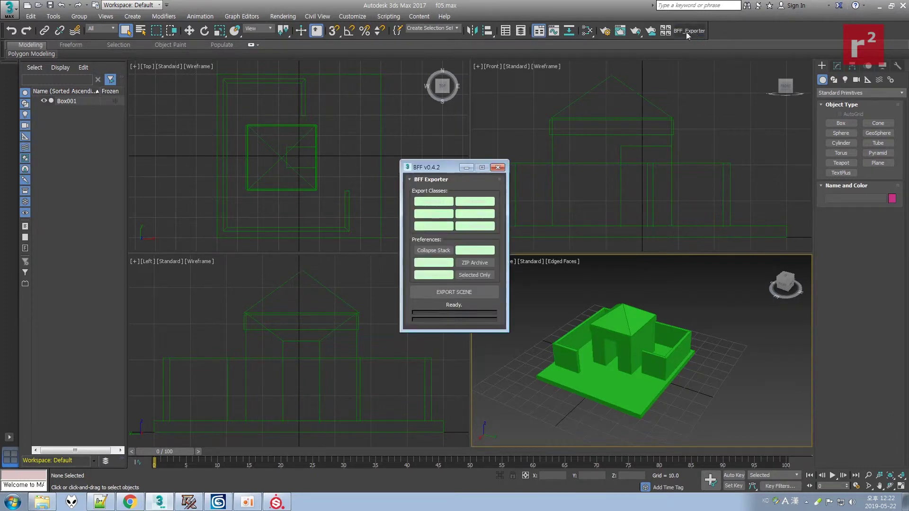
pyautogui.click(476, 203)
pyautogui.click(475, 214)
pyautogui.click(418, 215)
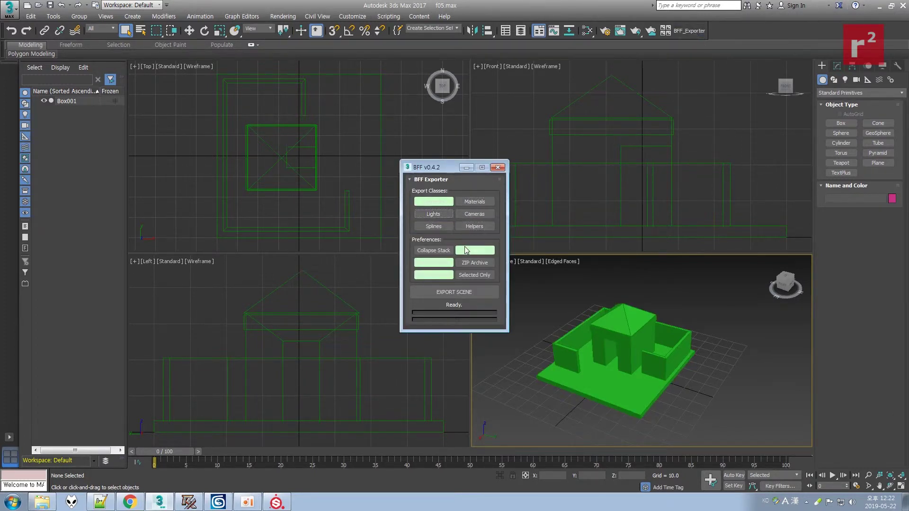
pyautogui.click(475, 250)
pyautogui.click(432, 263)
pyautogui.click(437, 278)
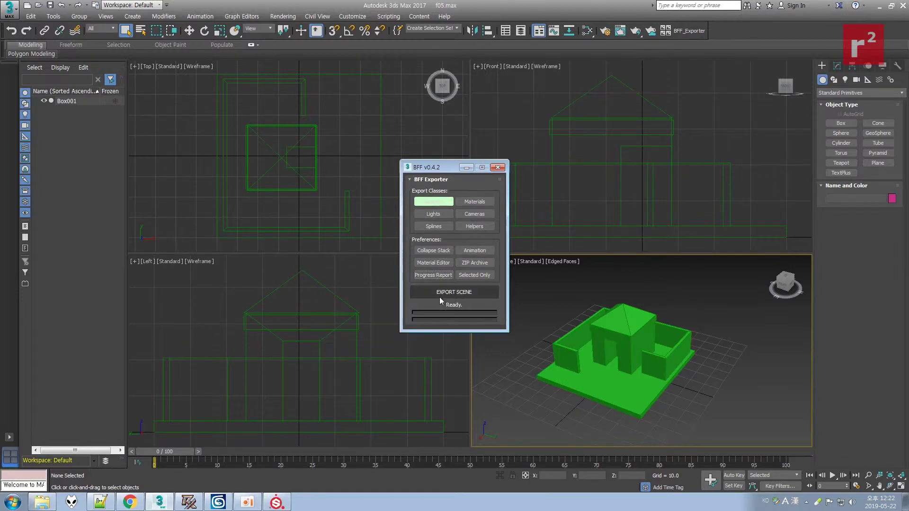
# Step: Export the scene as a01.ms into the HovelIDTut folder and close the exporter and the script window
pyautogui.click(452, 293)
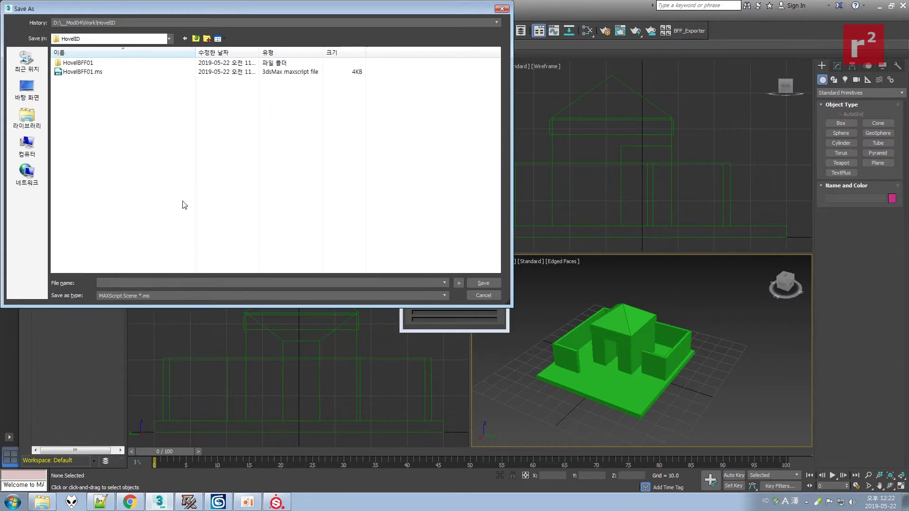
pyautogui.click(195, 39)
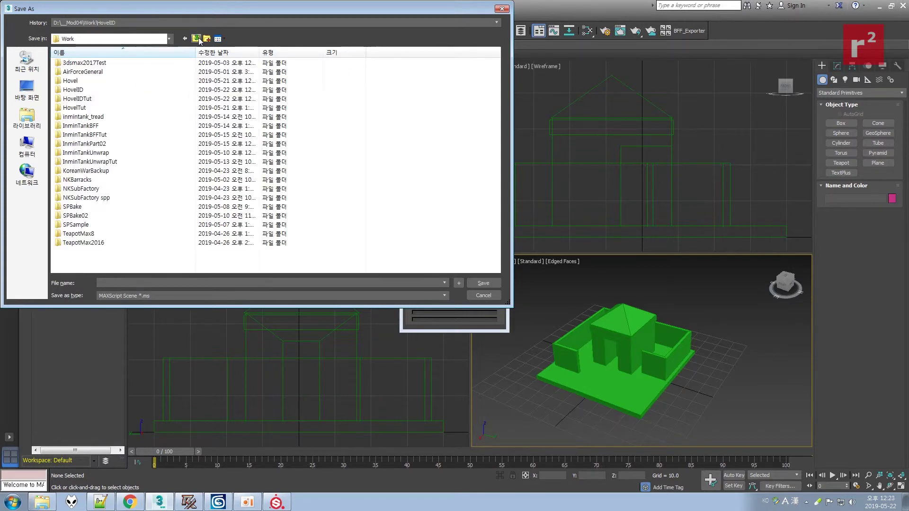
pyautogui.click(83, 102)
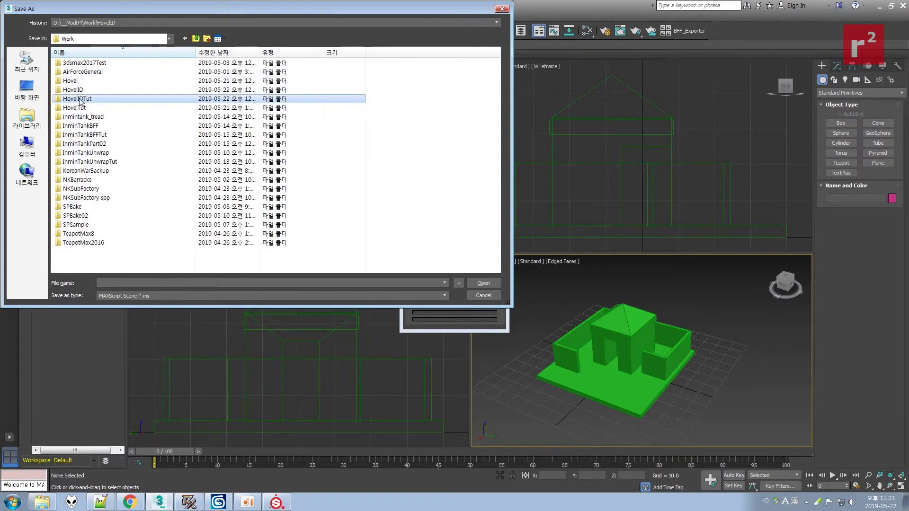
pyautogui.doubleClick(83, 101)
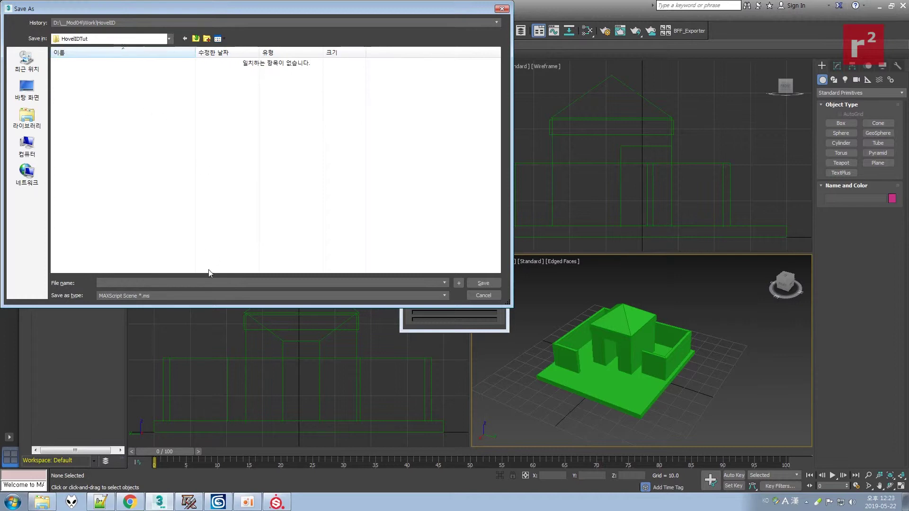
pyautogui.write('a01')
pyautogui.click(483, 284)
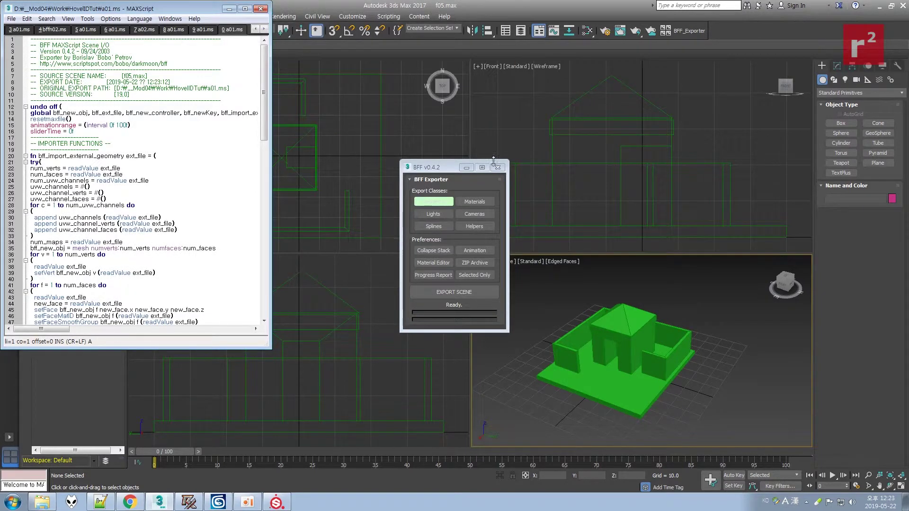
pyautogui.click(498, 168)
pyautogui.click(260, 8)
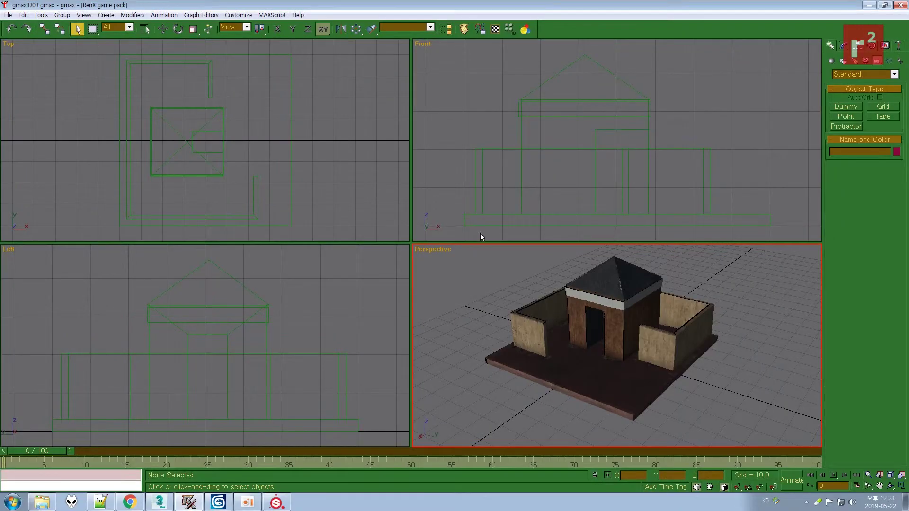
# Step: Switch to gmax and start a new empty scene
pyautogui.click(8, 15)
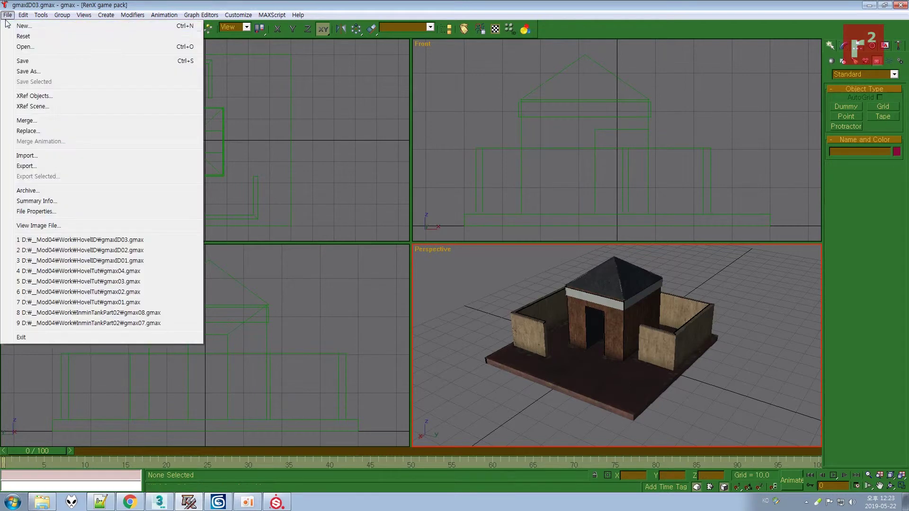
pyautogui.click(19, 25)
pyautogui.click(441, 276)
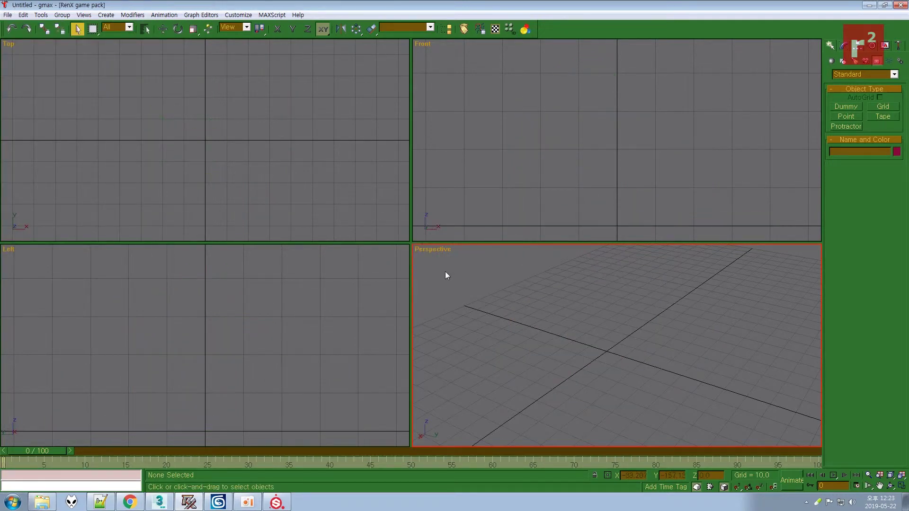
pyautogui.click(890, 486)
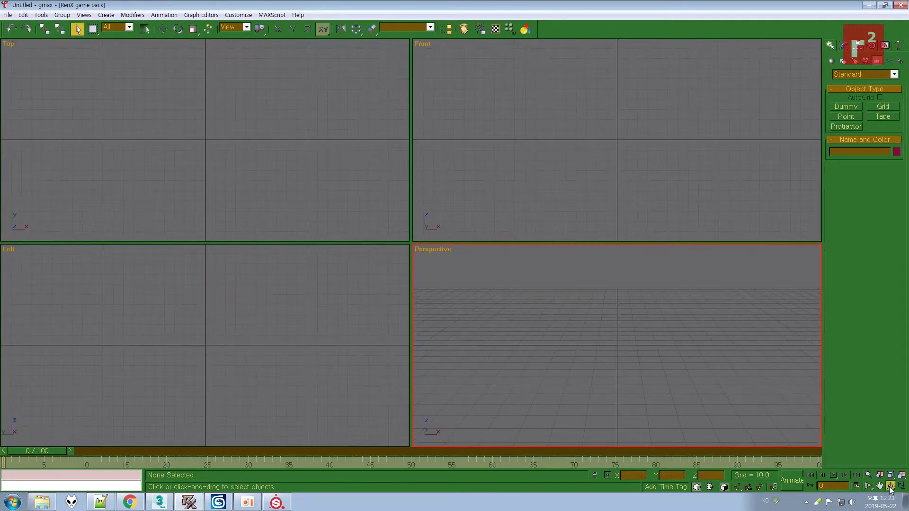
pyautogui.moveTo(629, 355); pyautogui.dragTo(608, 320)
pyautogui.rightClick(609, 320)
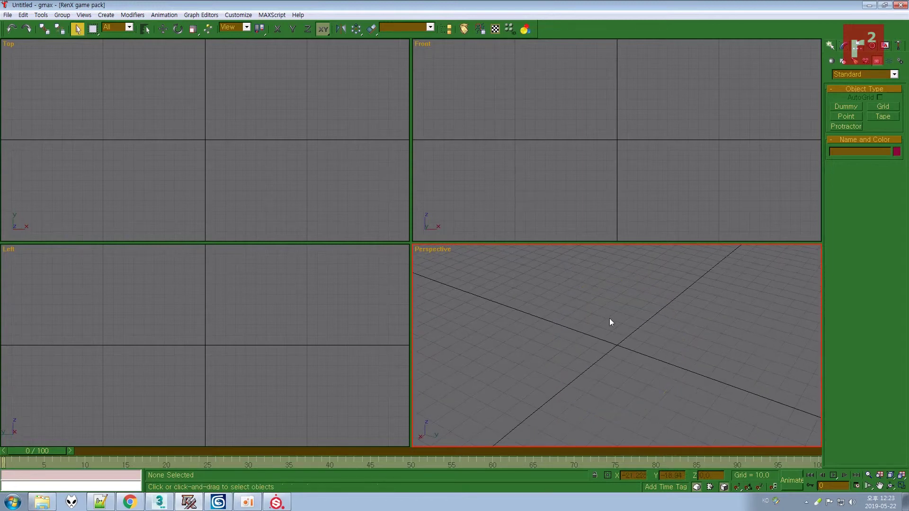
# Step: Run the a01.ms MAXScript from the HovelIDTut folder to load the hovel model and view it from the front corner
pyautogui.click(900, 48)
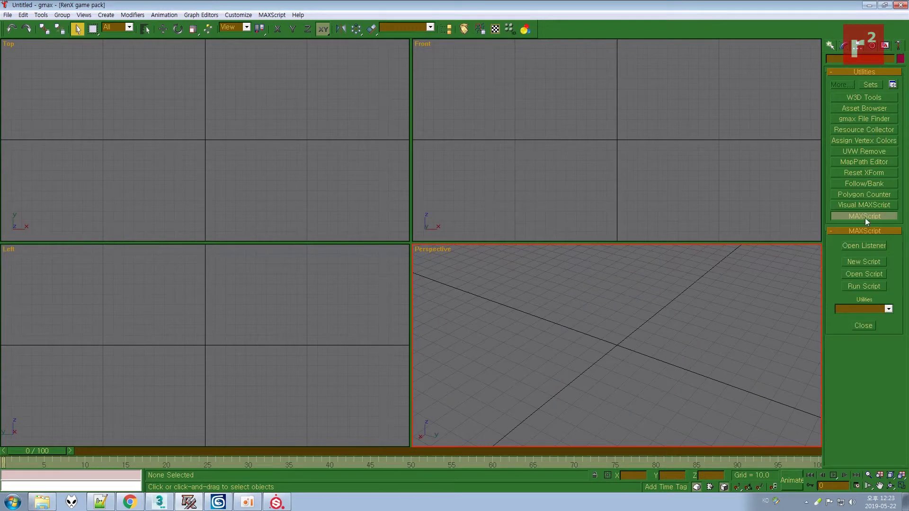
pyautogui.click(864, 285)
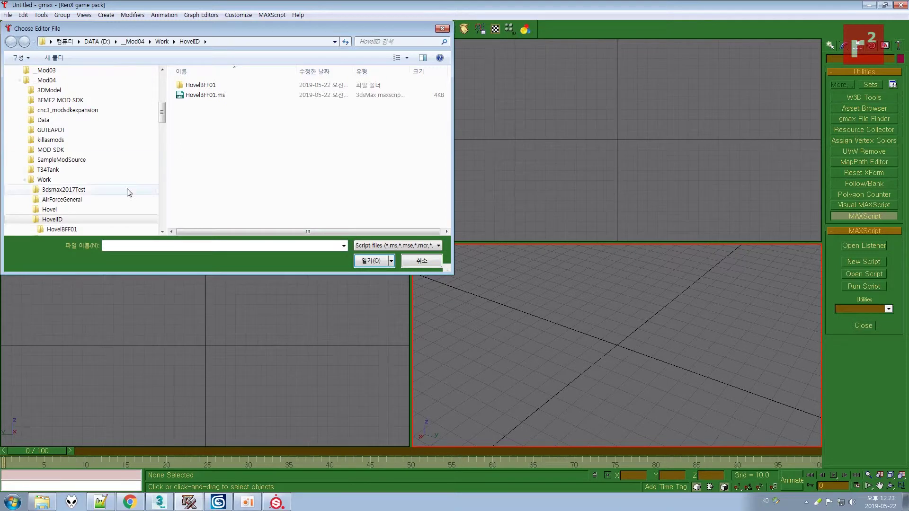
pyautogui.click(29, 219)
pyautogui.doubleClick(197, 95)
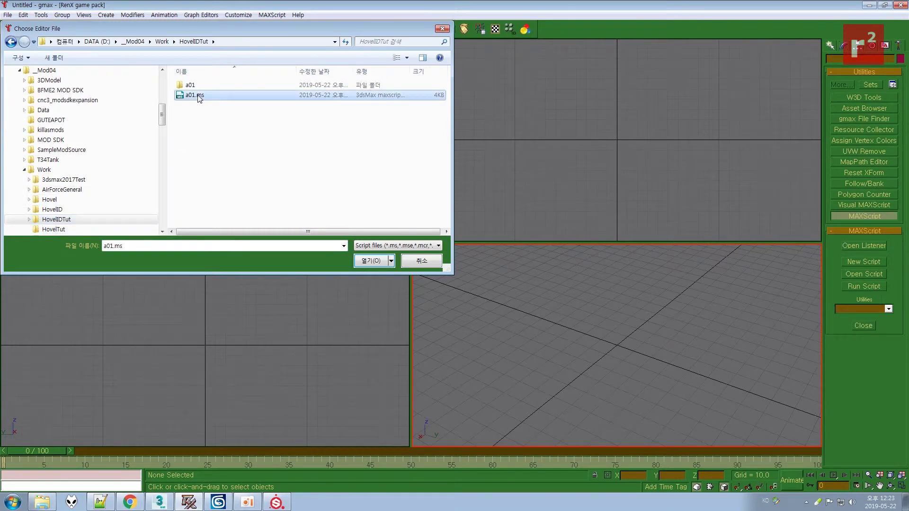
pyautogui.click(428, 266)
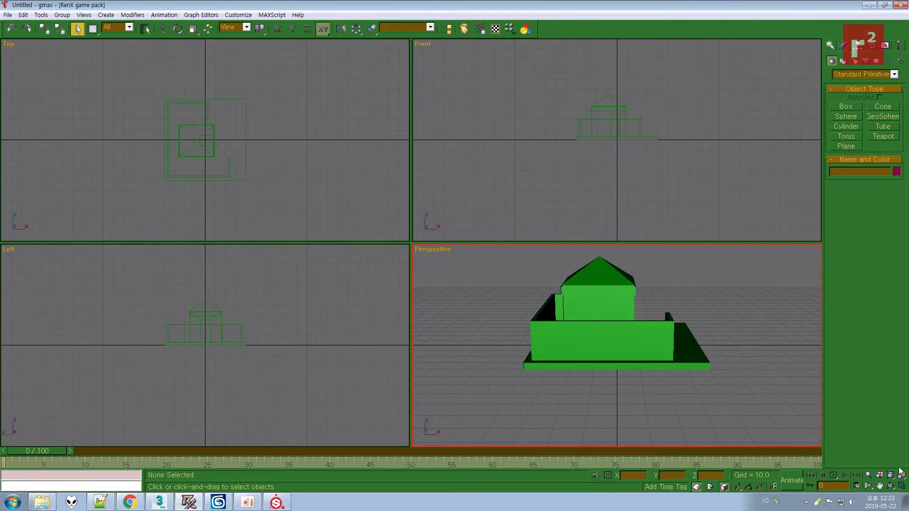
pyautogui.click(890, 486)
pyautogui.moveTo(663, 407); pyautogui.dragTo(520, 306)
pyautogui.rightClick(519, 307)
# Step: Start saving the scene and choose D:\__Mod04\Work\HovelIDTut as the destination folder
pyautogui.click(7, 15)
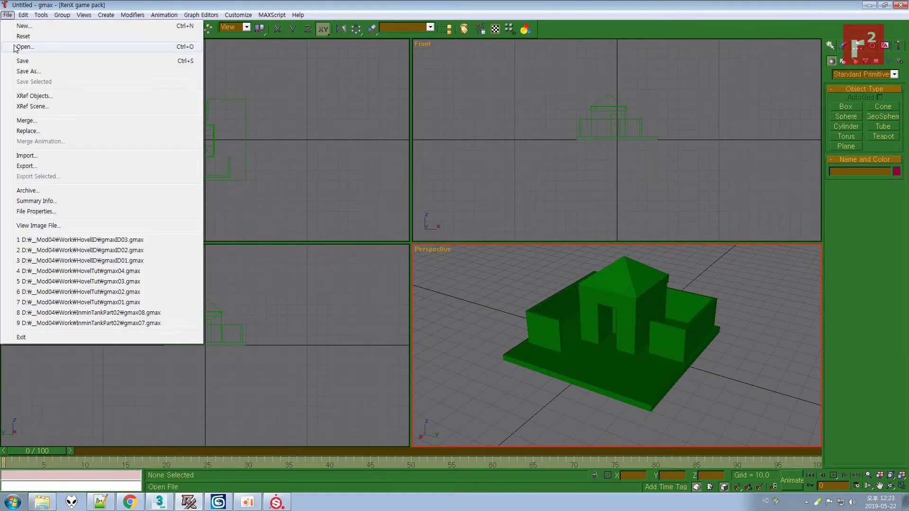
pyautogui.click(19, 60)
pyautogui.click(112, 55)
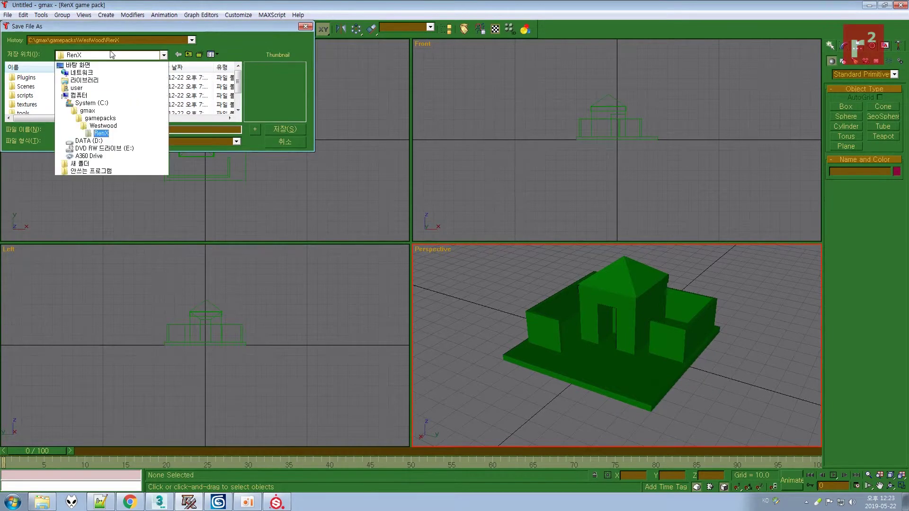
pyautogui.click(90, 141)
pyautogui.scroll(-3, 239, 79)
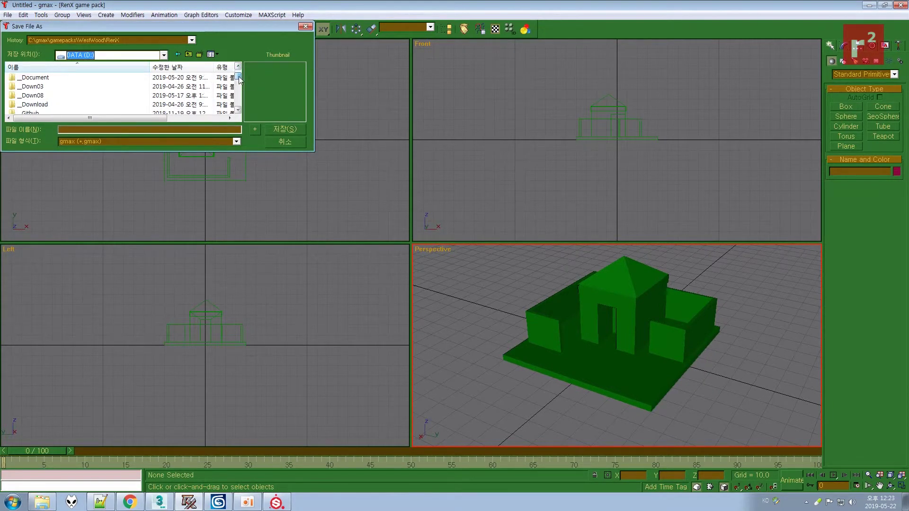
pyautogui.doubleClick(49, 90)
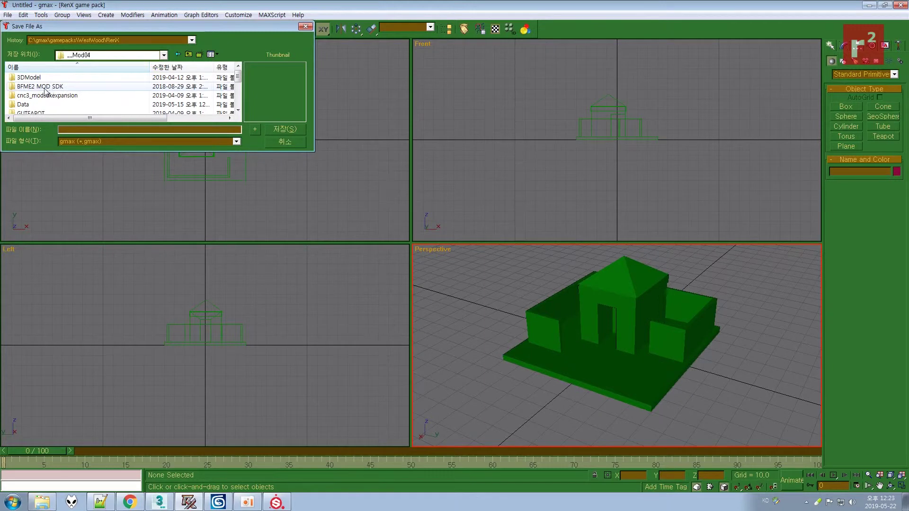
pyautogui.scroll(-3, 56, 94)
pyautogui.doubleClick(57, 96)
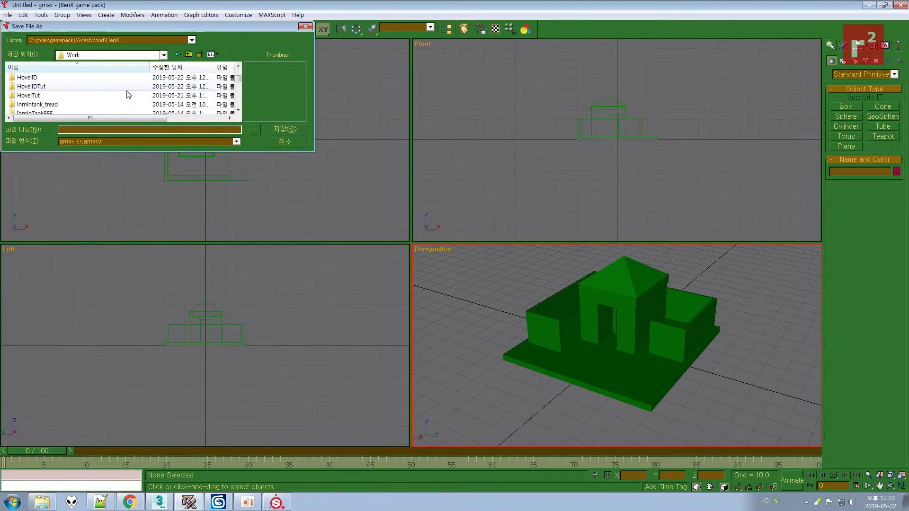
pyautogui.click(90, 88)
pyautogui.doubleClick(90, 89)
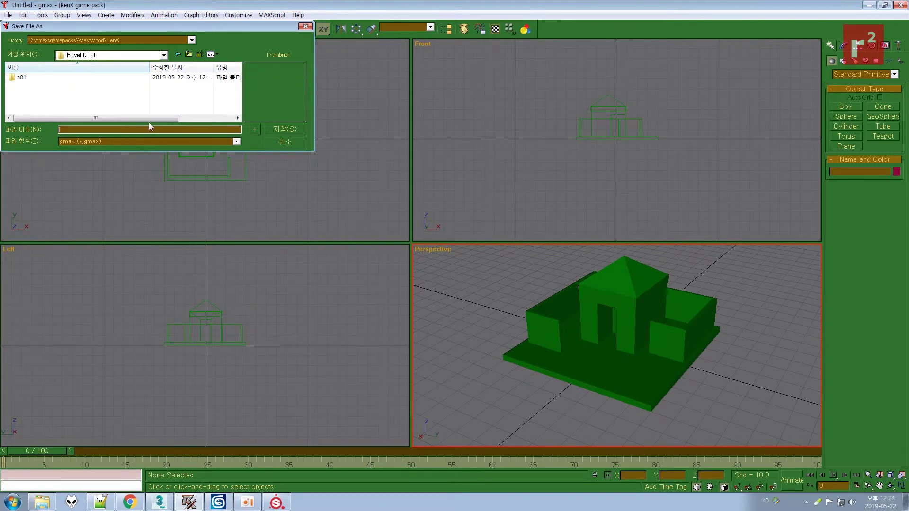
# Step: Enter the base name gmax, check the file names in the HovelID folder, and save incrementally as gmax01.gmax in HovelIDTut
pyautogui.write('gmax')
pyautogui.click(189, 54)
pyautogui.doubleClick(49, 101)
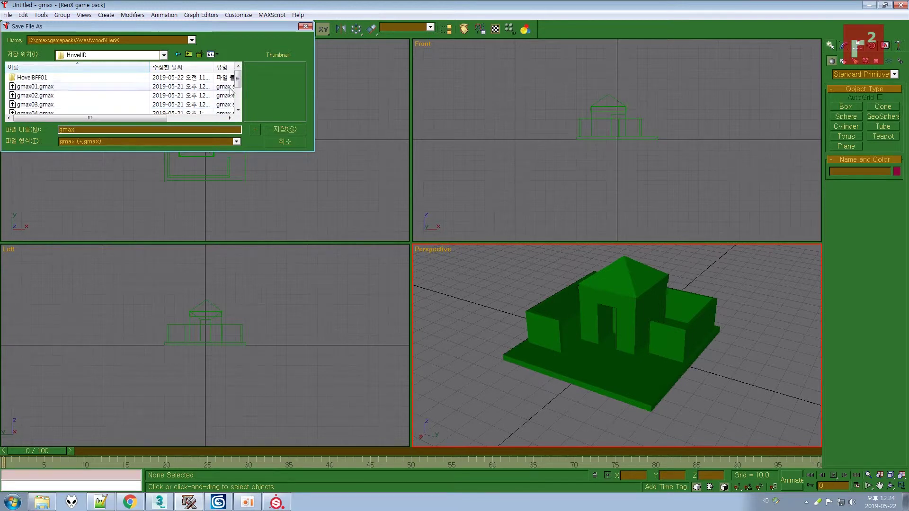
pyautogui.click(188, 54)
pyautogui.doubleClick(113, 112)
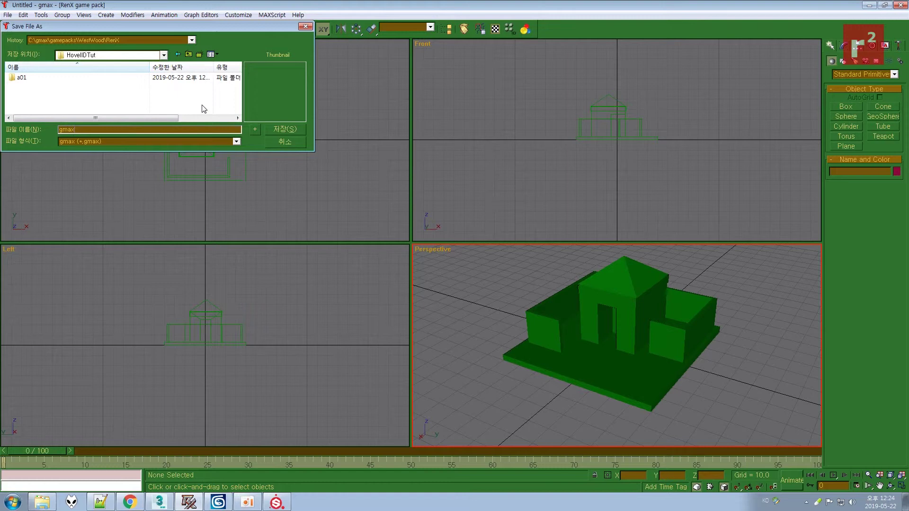
pyautogui.click(255, 129)
# Step: Save an incremented copy of the scene as gmax02.gmax
pyautogui.click(8, 15)
pyautogui.click(90, 72)
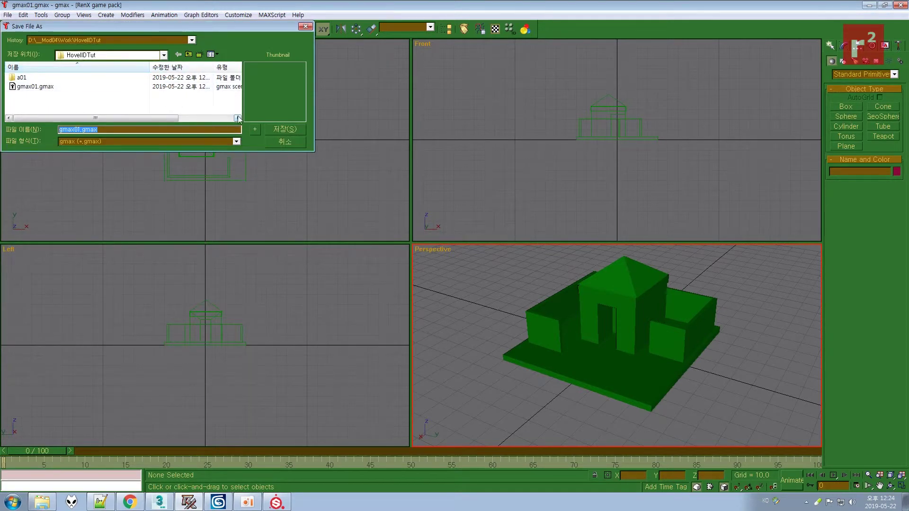
pyautogui.click(256, 130)
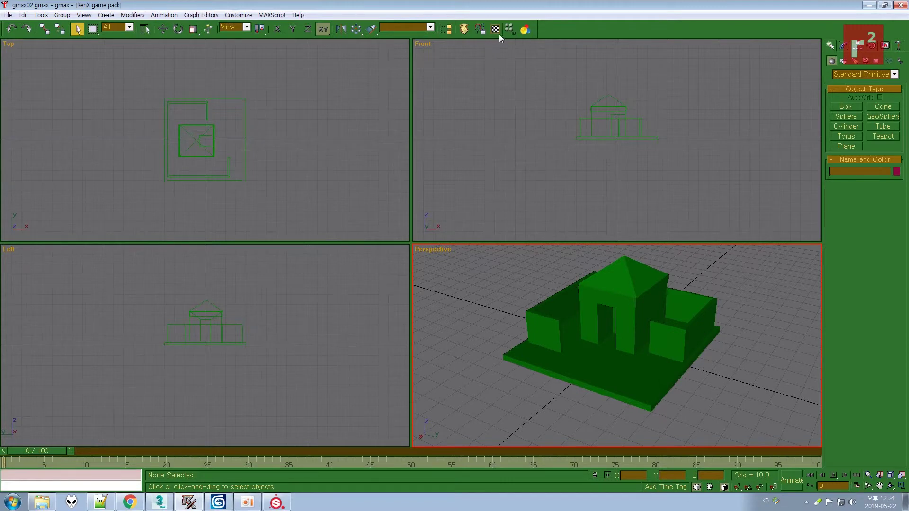
# Step: Open the Renegade Material Editor and create a new material named HUT
pyautogui.press('m')
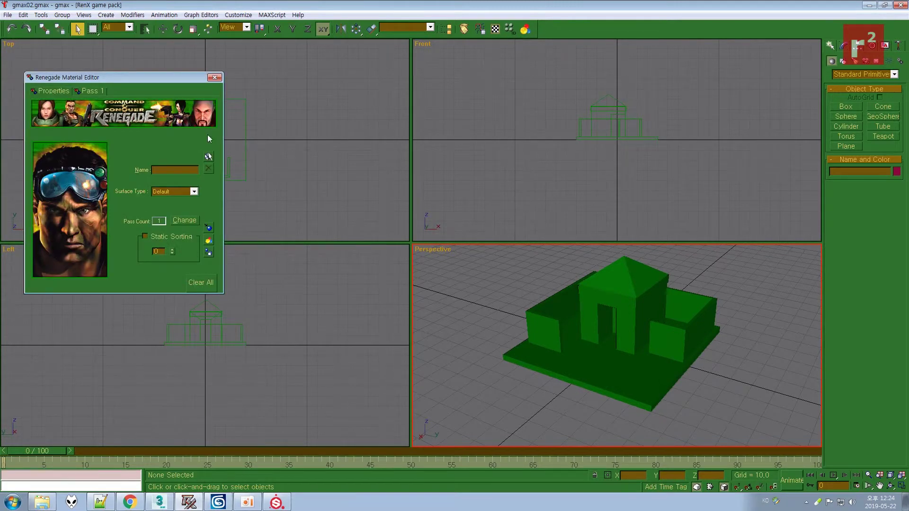
pyautogui.moveTo(121, 79); pyautogui.dragTo(304, 113)
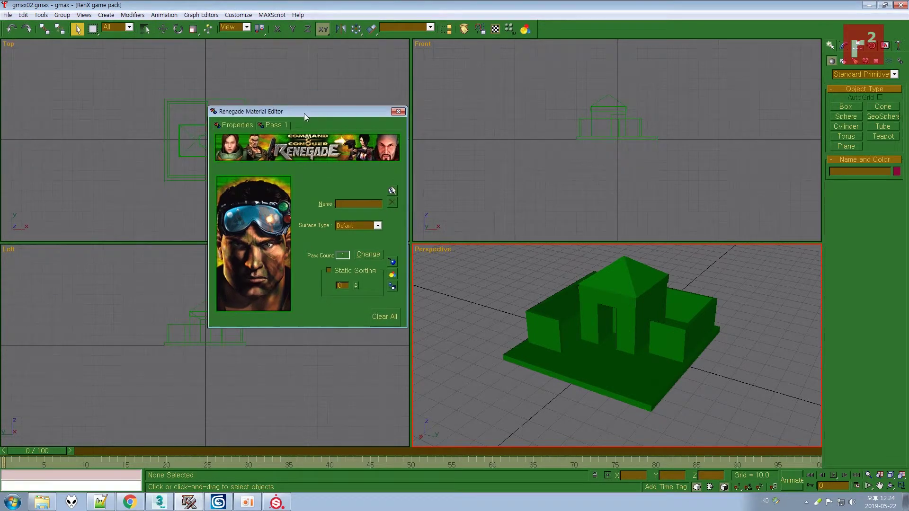
pyautogui.click(392, 191)
pyautogui.write('HUT')
pyautogui.press('Return')
# Step: Enable the Stage 0 texture in the material's Pass 1 and turn on its viewport display
pyautogui.click(272, 125)
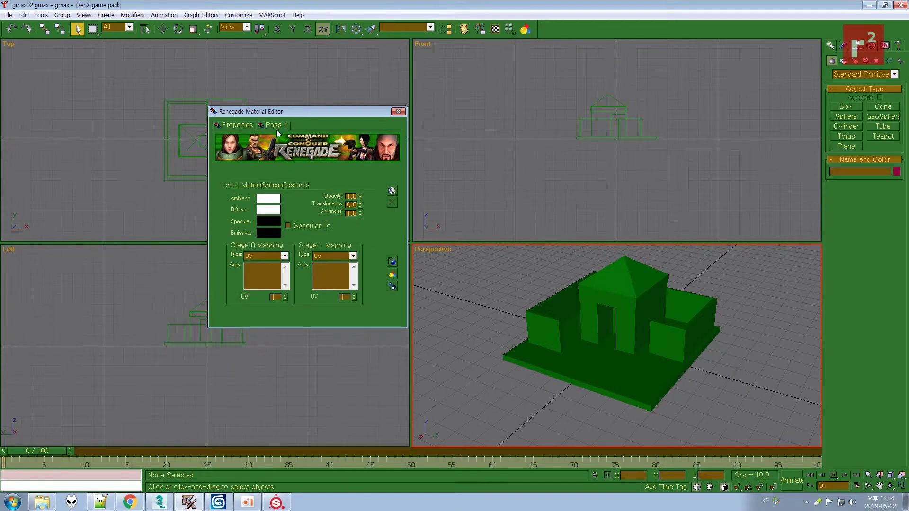
pyautogui.click(302, 185)
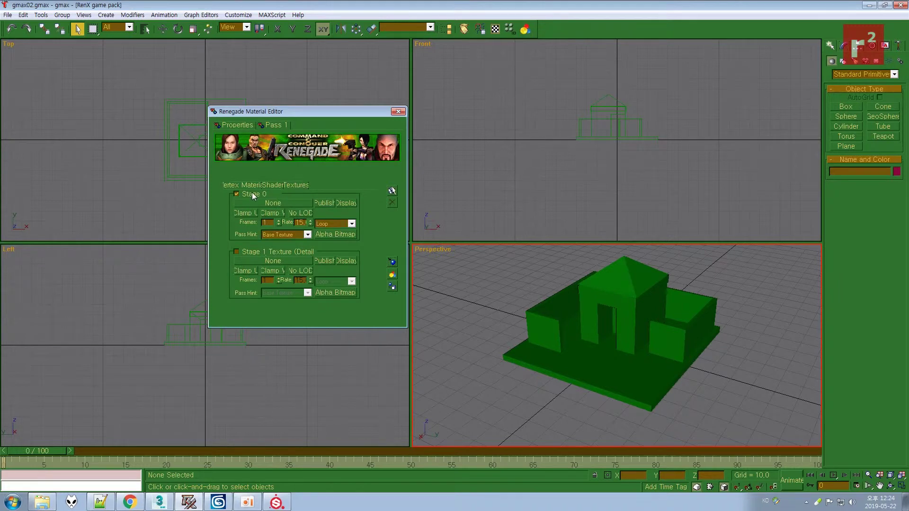
pyautogui.click(348, 204)
# Step: Duplicate DefaultMaterial_2D_View.tga in the HovelIDTut folder and name the copy MBHovel.tga
pyautogui.click(42, 502)
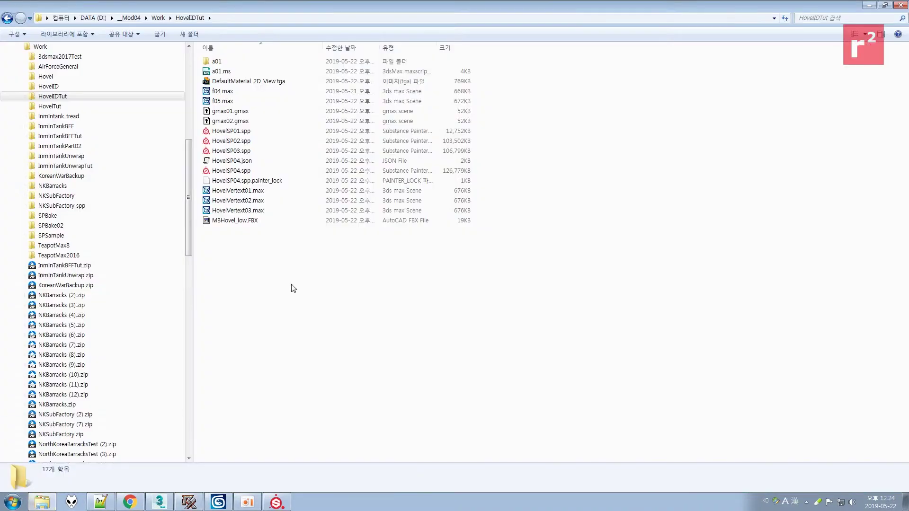
pyautogui.click(274, 81)
pyautogui.hotkey('ctrl', 'c')
pyautogui.hotkey('ctrl', 'v')
pyautogui.press('F2')
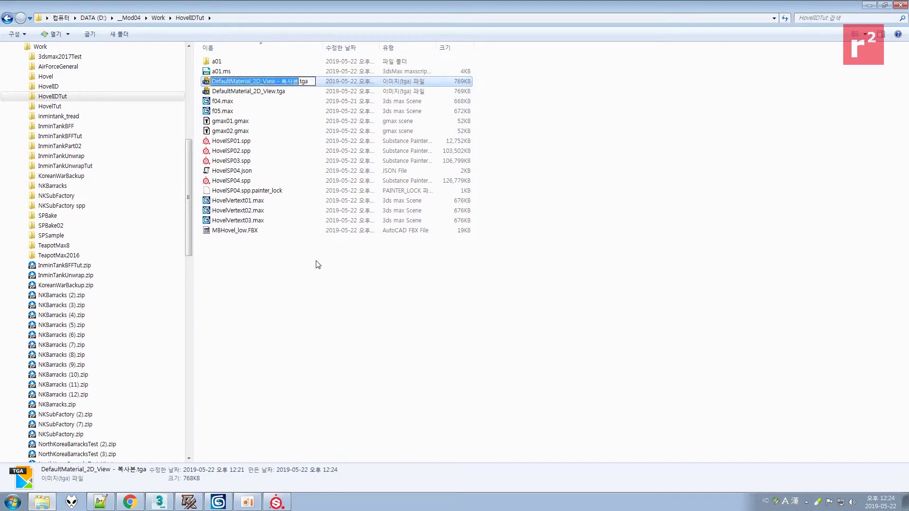
pyautogui.write('MBHovel')
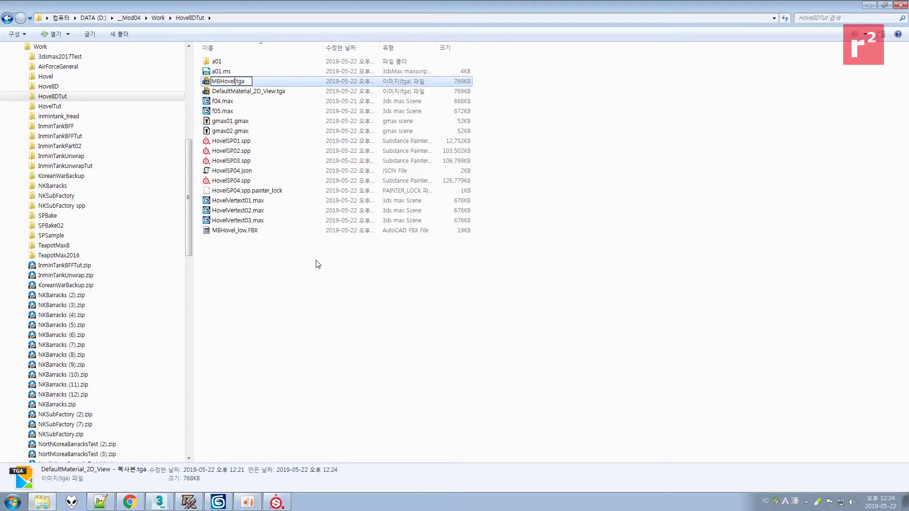
pyautogui.press('Return')
pyautogui.click(317, 264)
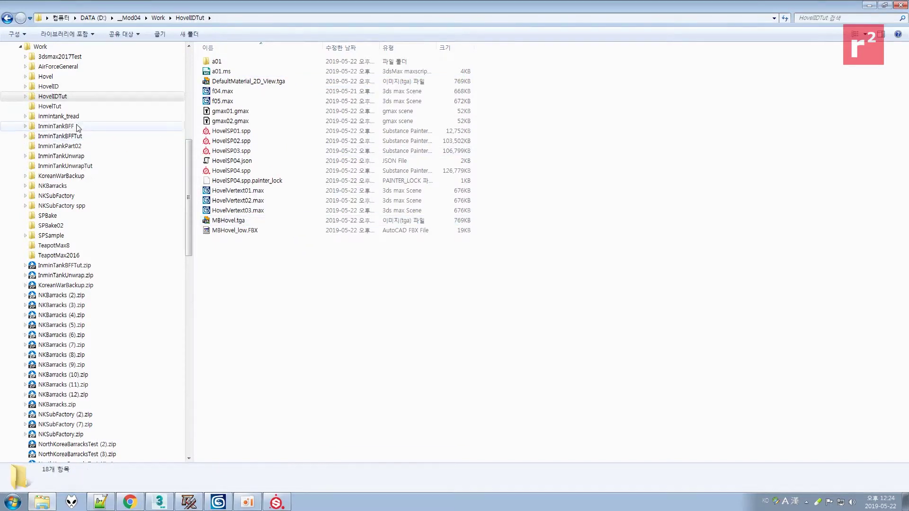
# Step: Compare the file names with those in the HovelID folder, and preview the MBHovel.tga texture in HovelIDTut
pyautogui.click(49, 106)
pyautogui.click(49, 86)
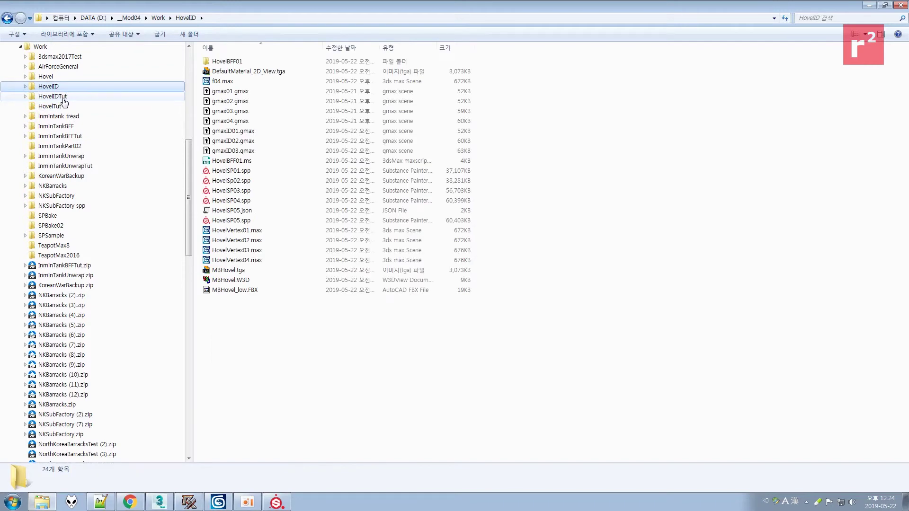
pyautogui.click(63, 98)
pyautogui.doubleClick(236, 220)
pyautogui.click(902, 5)
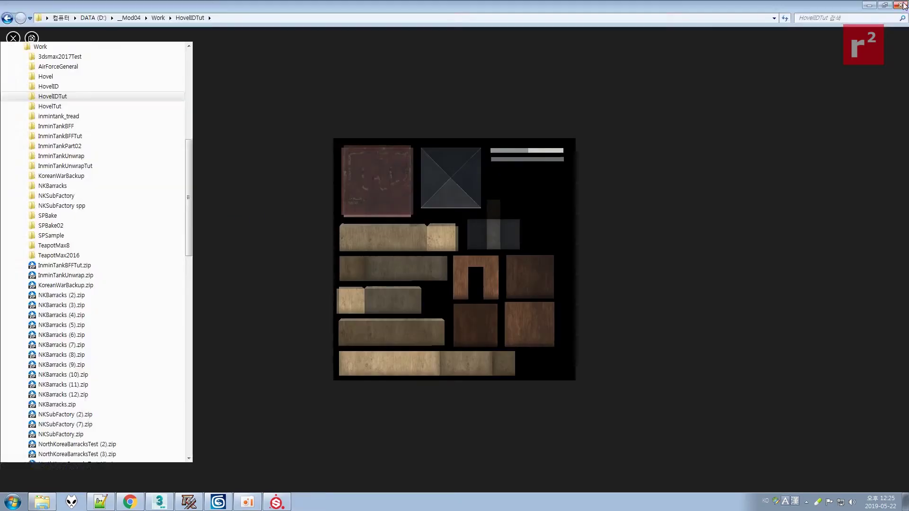
# Step: Load MBHovel.tga as the Stage 0 texture in gmax and assign the material to the hovel object
pyautogui.click(227, 500)
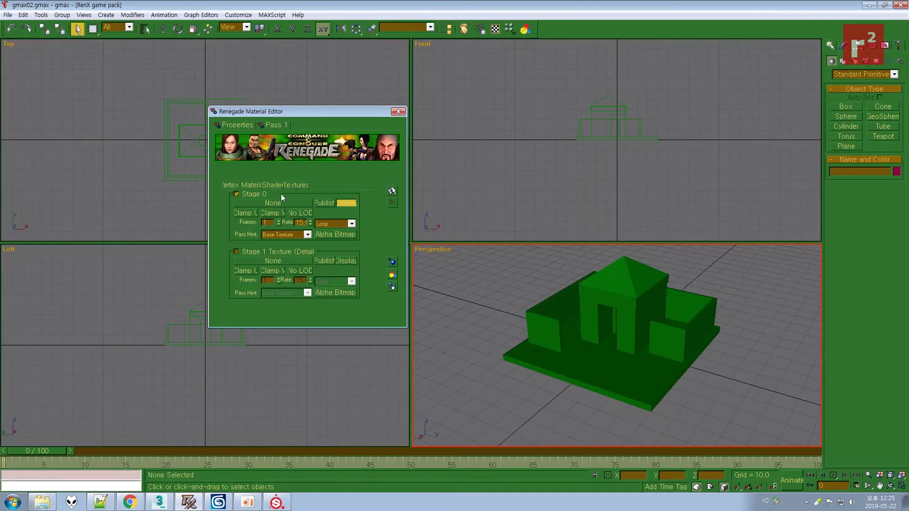
pyautogui.click(273, 203)
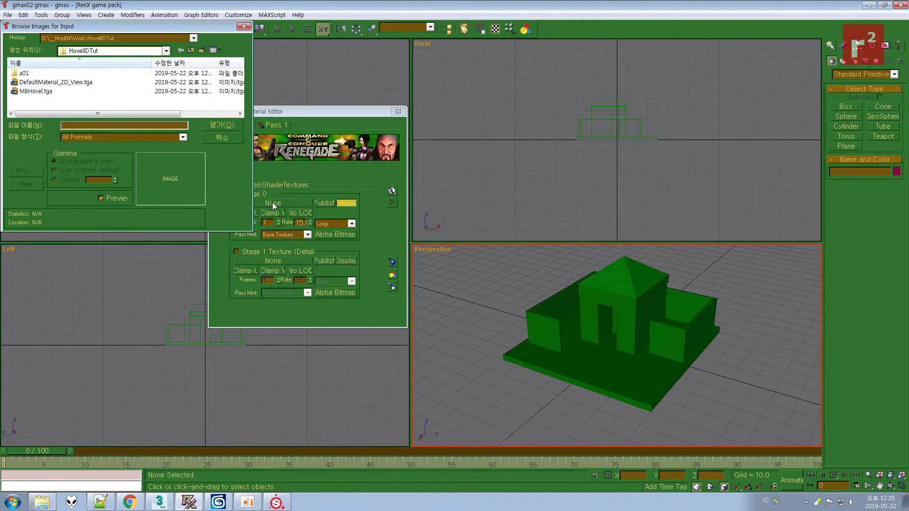
pyautogui.doubleClick(36, 92)
pyautogui.click(180, 173)
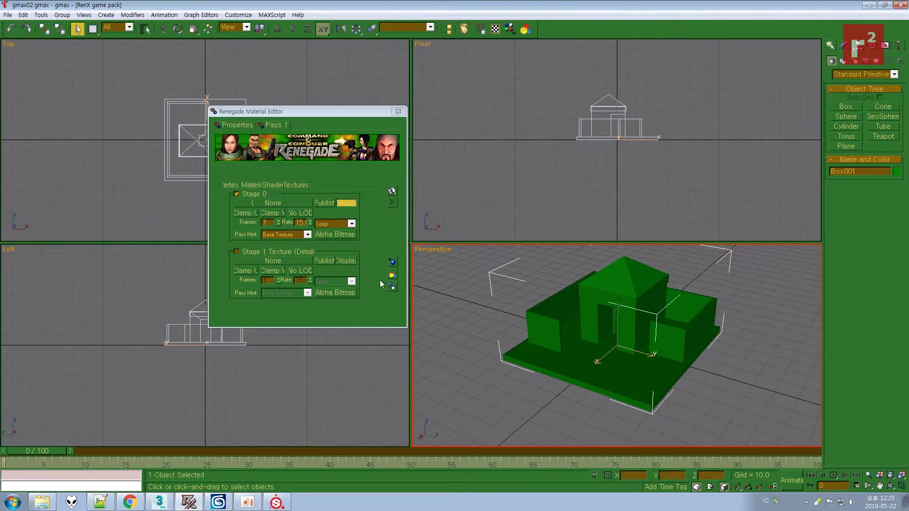
pyautogui.click(436, 257)
pyautogui.click(398, 111)
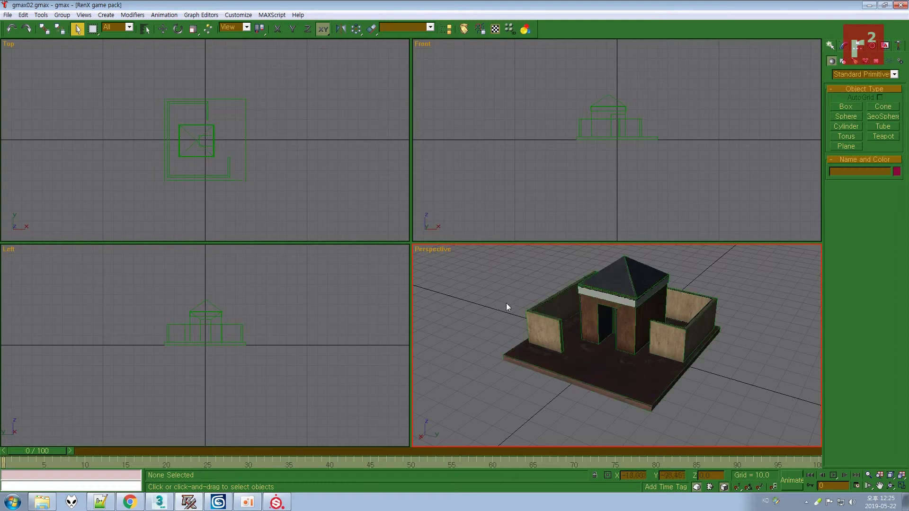
# Step: Examine the texture on the hovel's roof, walls and base from several angles in the perspective view
pyautogui.moveTo(648, 330); pyautogui.dragTo(624, 329, button='middle')
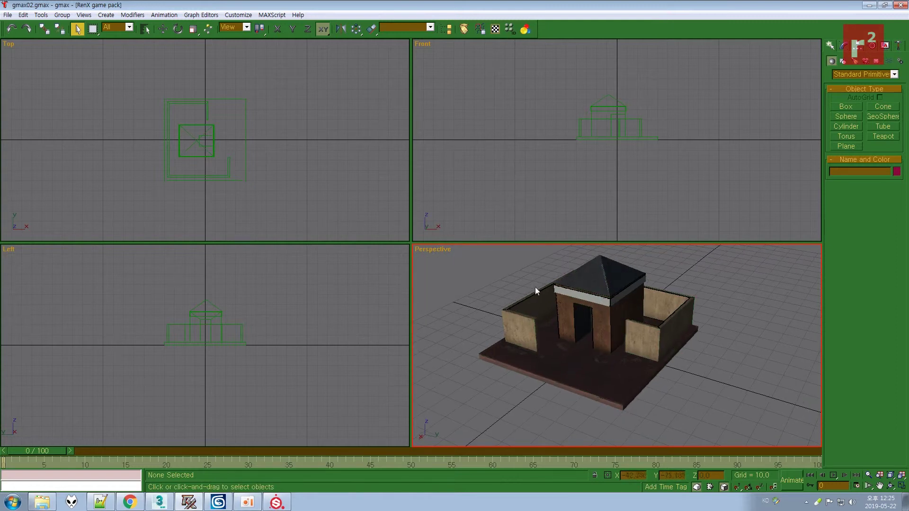
pyautogui.moveTo(600, 346); pyautogui.dragTo(587, 353, button='middle')
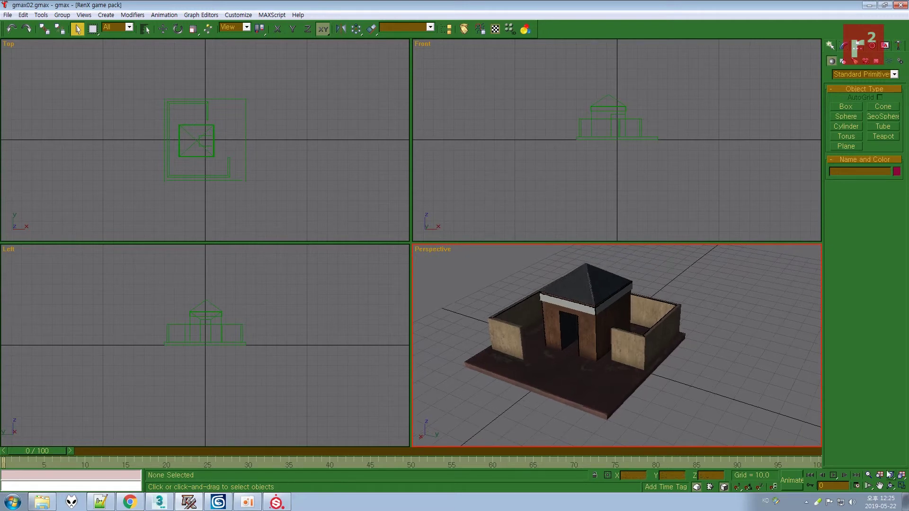
pyautogui.click(889, 486)
pyautogui.moveTo(610, 354); pyautogui.dragTo(592, 316)
pyautogui.rightClick(591, 316)
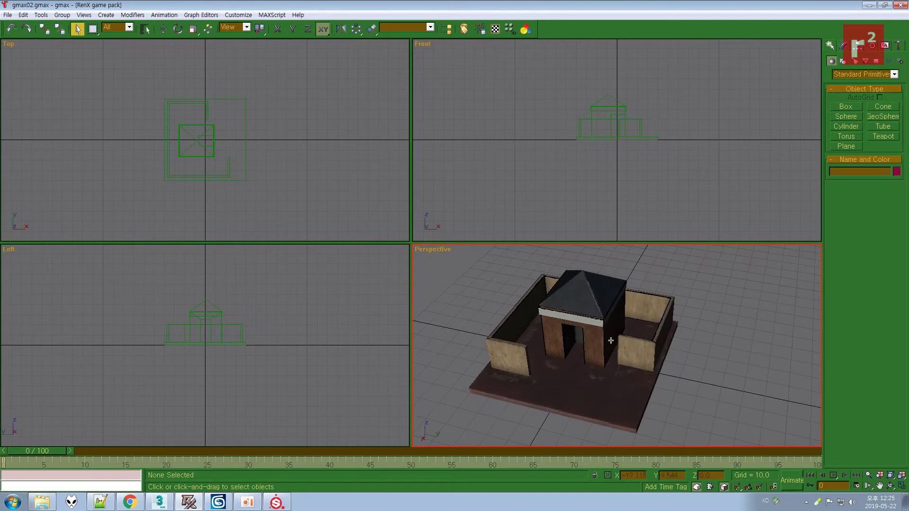
pyautogui.rightClick(442, 251)
pyautogui.click(475, 335)
pyautogui.click(890, 486)
pyautogui.moveTo(590, 357); pyautogui.dragTo(623, 329)
pyautogui.rightClick(620, 329)
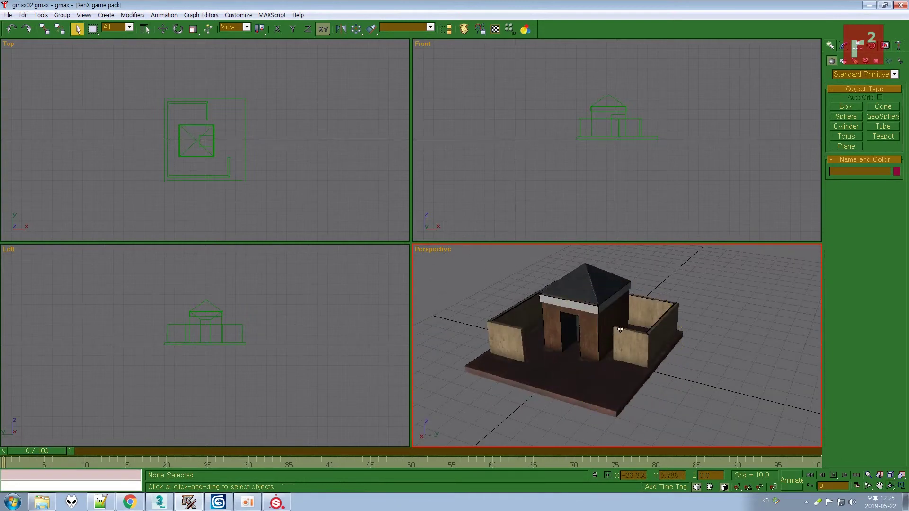
# Step: Rename the hovel object as HUT
pyautogui.click(594, 345)
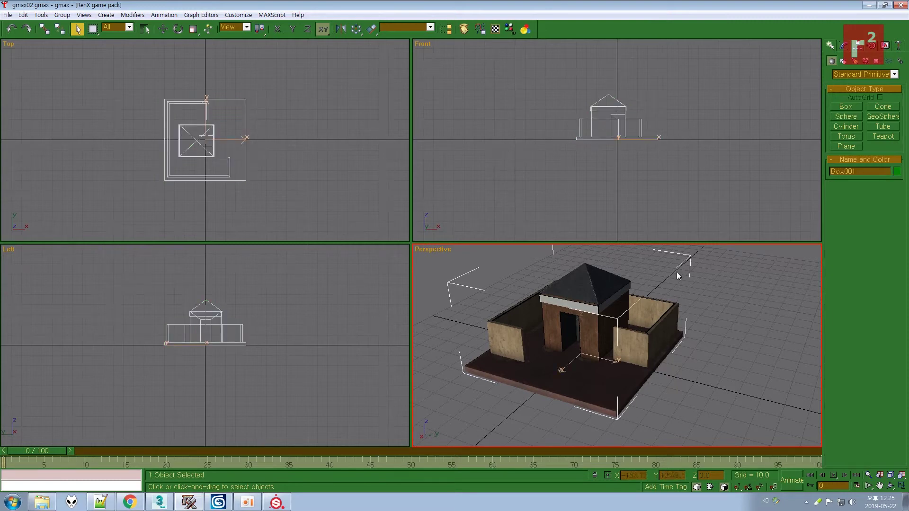
pyautogui.doubleClick(870, 170)
pyautogui.write('HUT')
# Step: Restrict transforms to the HUT object's pivot and activate the Move tool
pyautogui.click(859, 46)
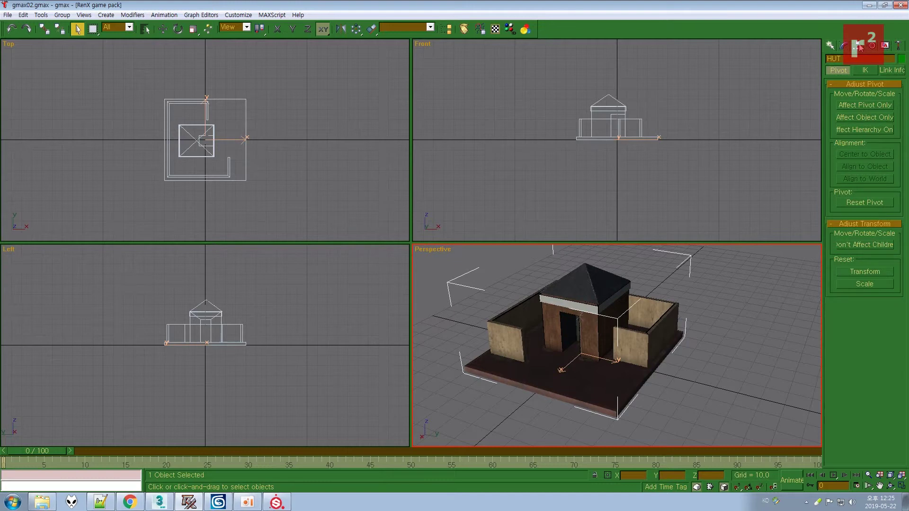
pyautogui.click(862, 105)
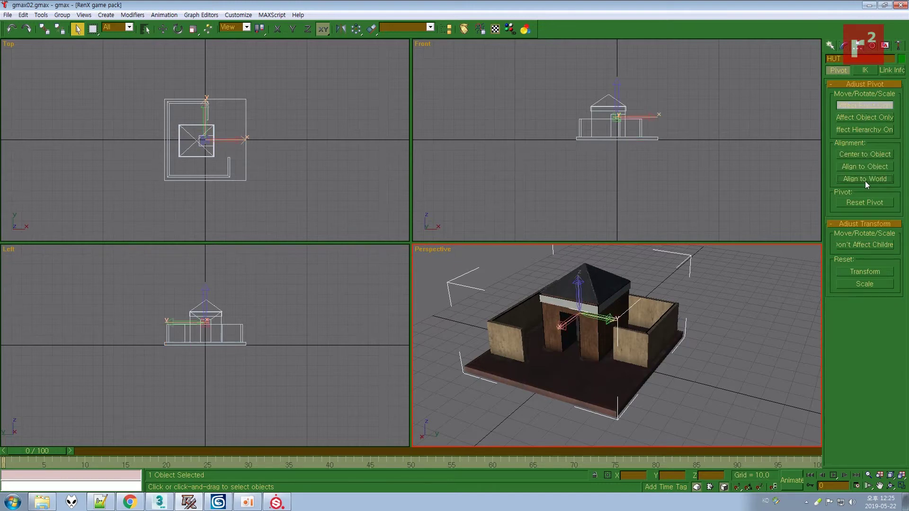
pyautogui.click(163, 29)
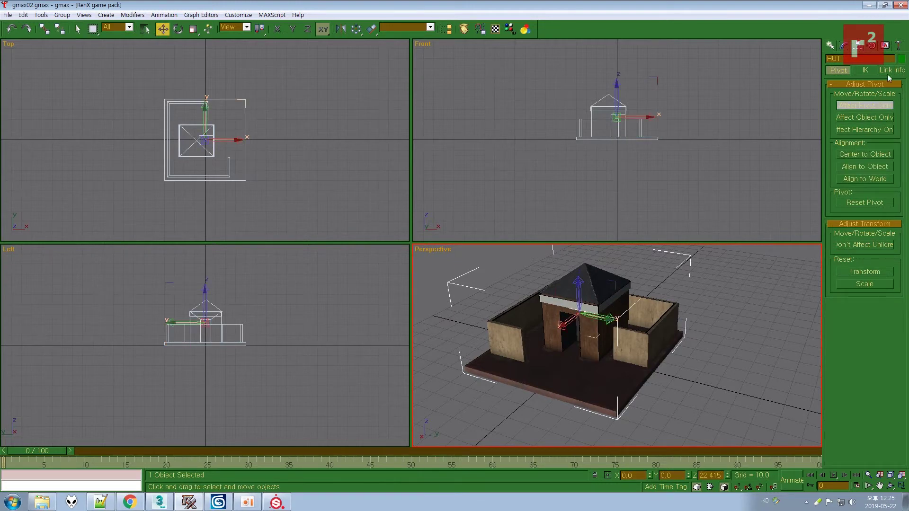
pyautogui.click(722, 320)
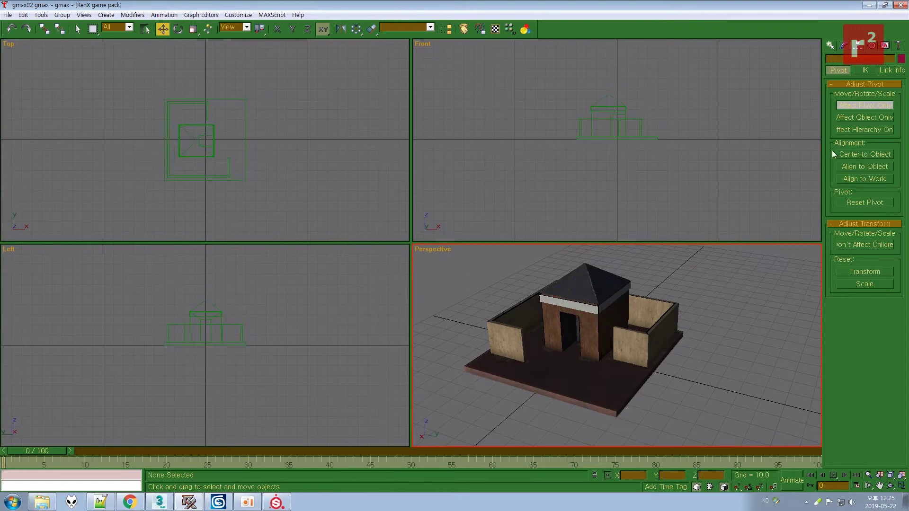
# Step: Switch to RenX to look at the reference building model, and return to the gmax scene
pyautogui.click(219, 501)
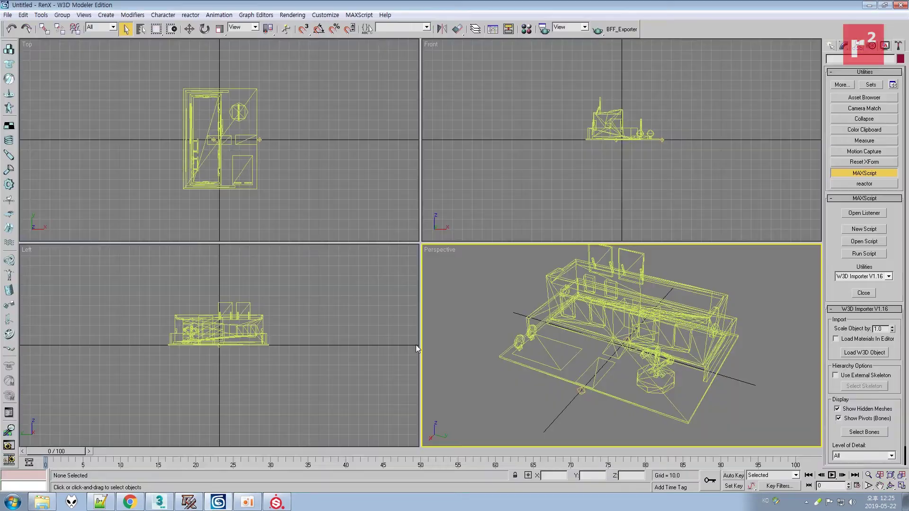
pyautogui.click(225, 337)
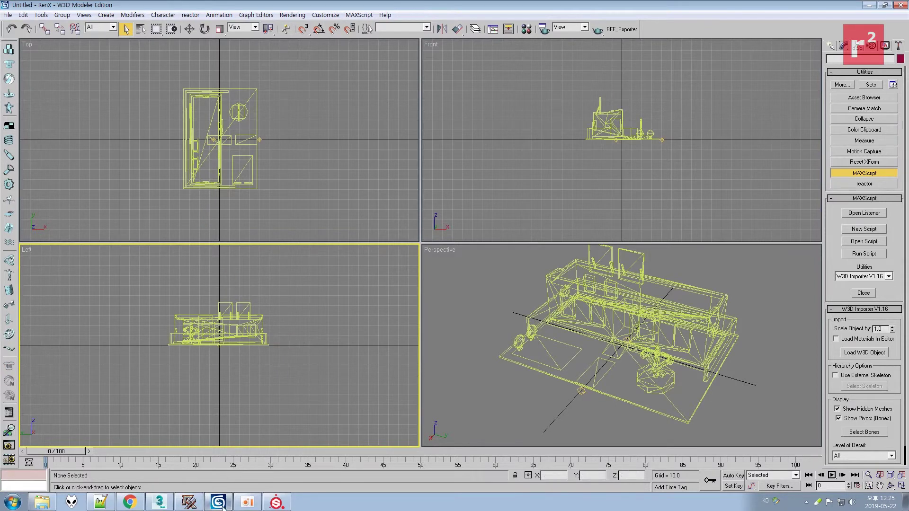
pyautogui.click(219, 501)
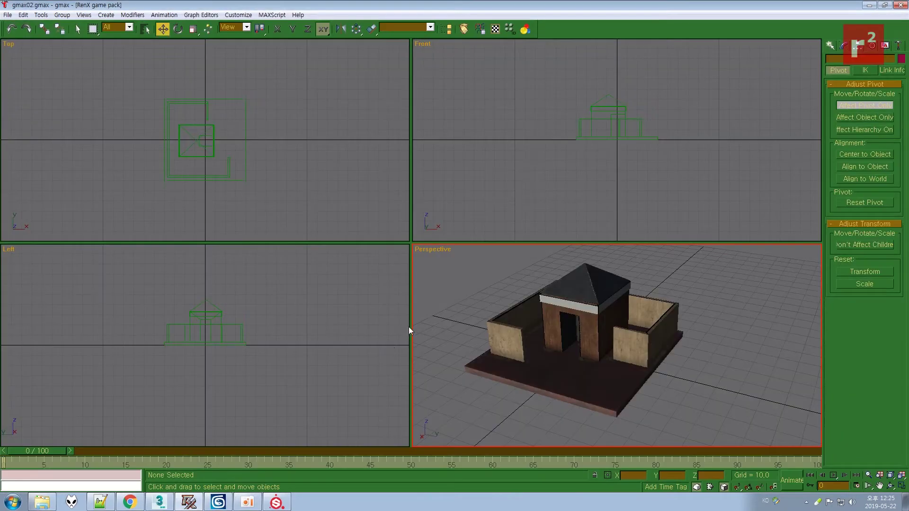
pyautogui.click(218, 501)
pyautogui.click(218, 501)
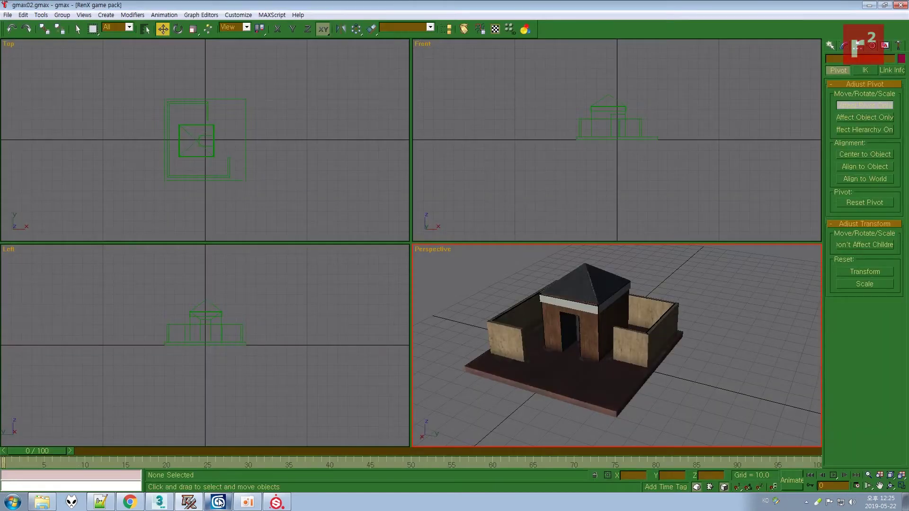
pyautogui.click(189, 500)
pyautogui.click(189, 500)
# Step: Lower the HUT object's pivot in the front view to the ground slab, at about Z 1.028
pyautogui.click(658, 301)
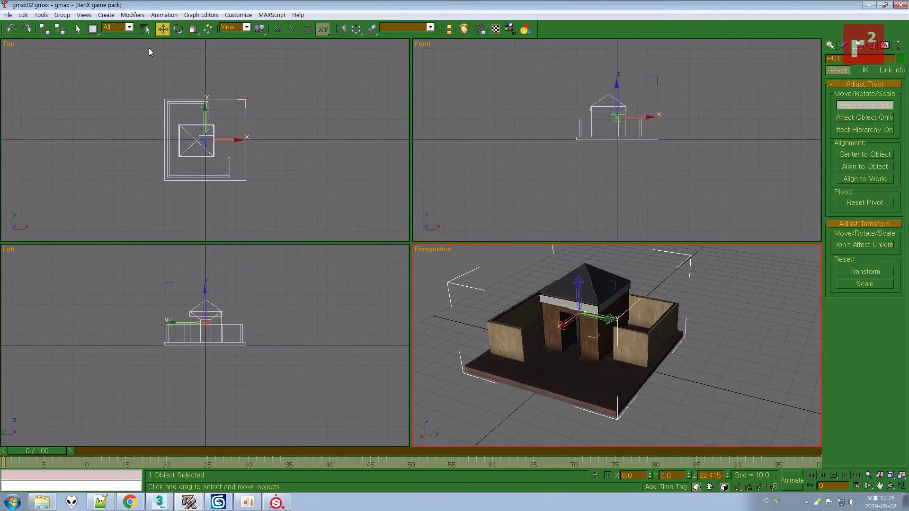
pyautogui.moveTo(615, 97); pyautogui.dragTo(616, 120)
pyautogui.click(692, 112)
pyautogui.click(831, 45)
pyautogui.click(642, 300)
pyautogui.click(702, 258)
# Step: Open the HUT editable mesh for editing at the Element sub-object level
pyautogui.click(611, 309)
pyautogui.click(845, 45)
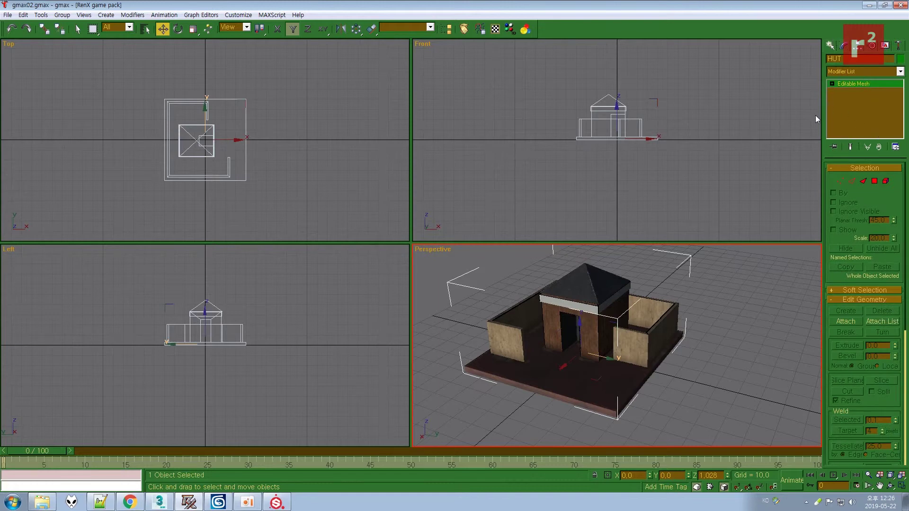
pyautogui.rightClick(613, 280)
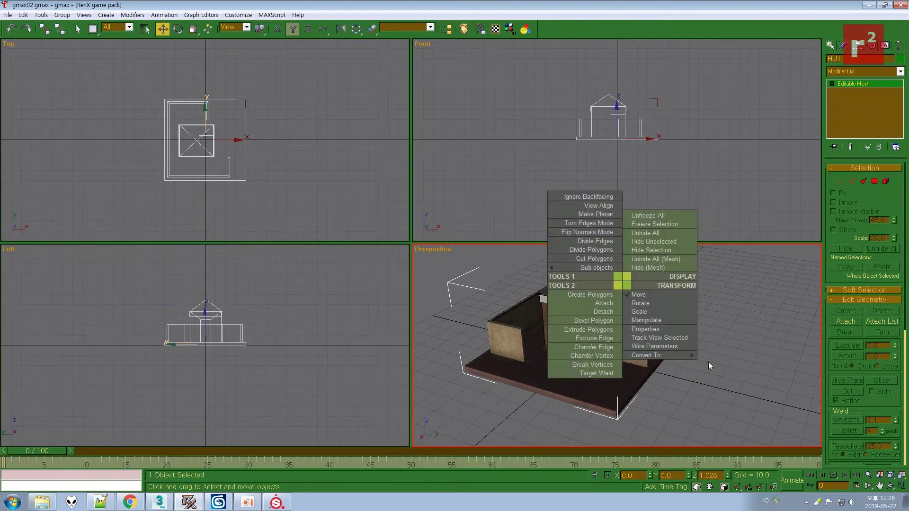
pyautogui.moveTo(662, 355)
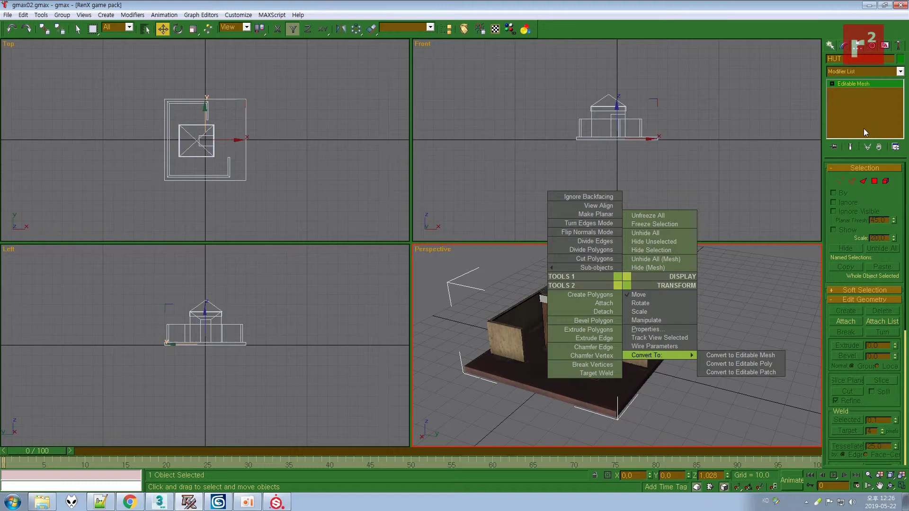
pyautogui.click(876, 156)
pyautogui.click(886, 182)
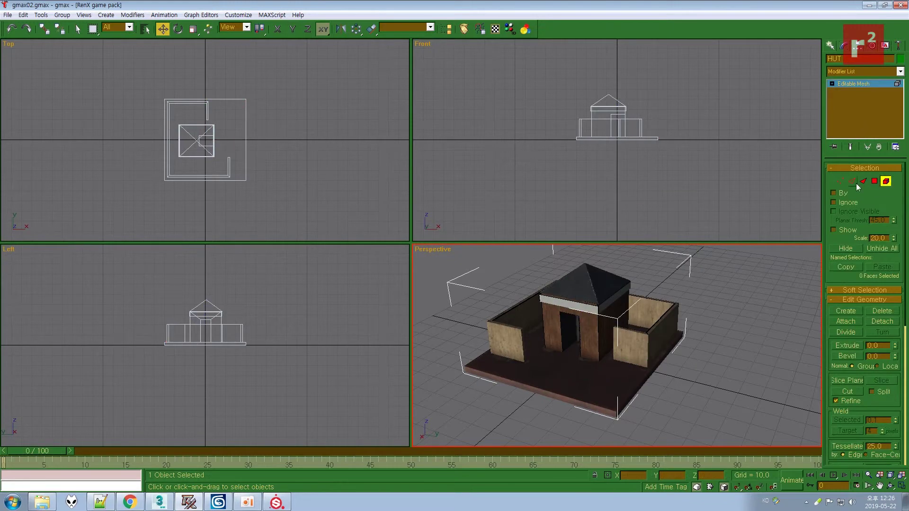
# Step: Detach the white band element below the roof as a separate object named HOUSECOLOR01
pyautogui.click(582, 307)
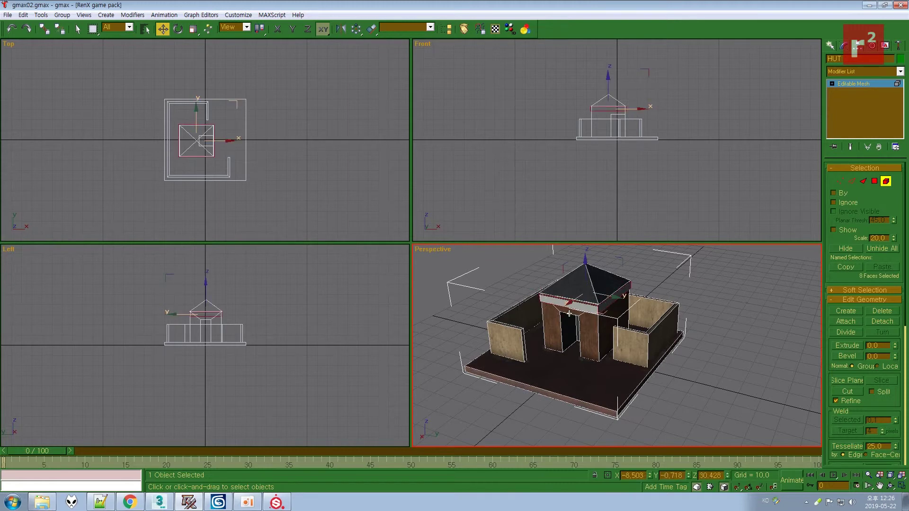
pyautogui.click(880, 321)
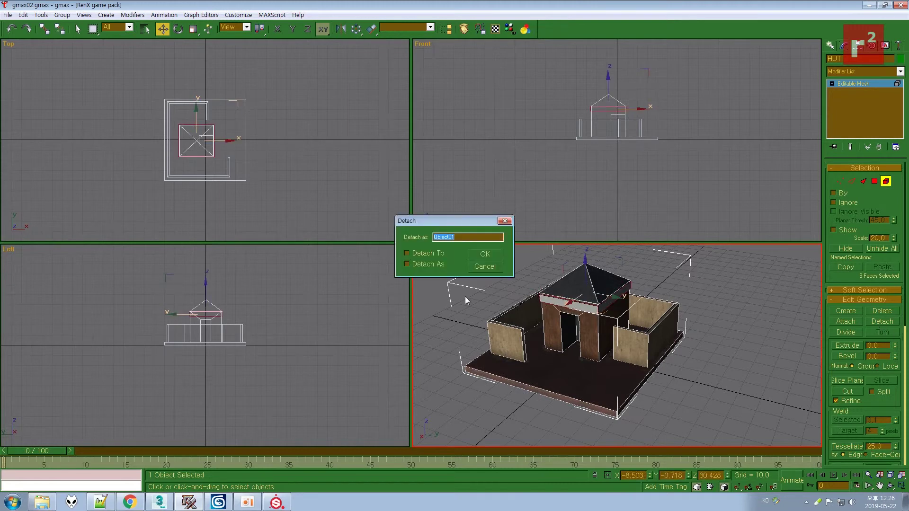
pyautogui.click(448, 237)
pyautogui.hotkey('shift', 'Home')
pyautogui.write('HOU')
pyautogui.click(486, 255)
pyautogui.click(832, 46)
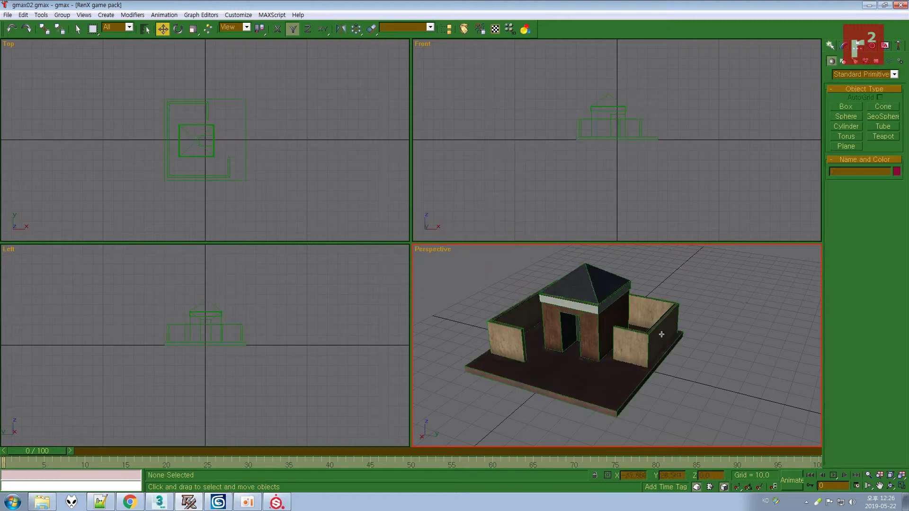
# Step: Center the pivot of HOUSECOLOR01 to its object
pyautogui.click(597, 308)
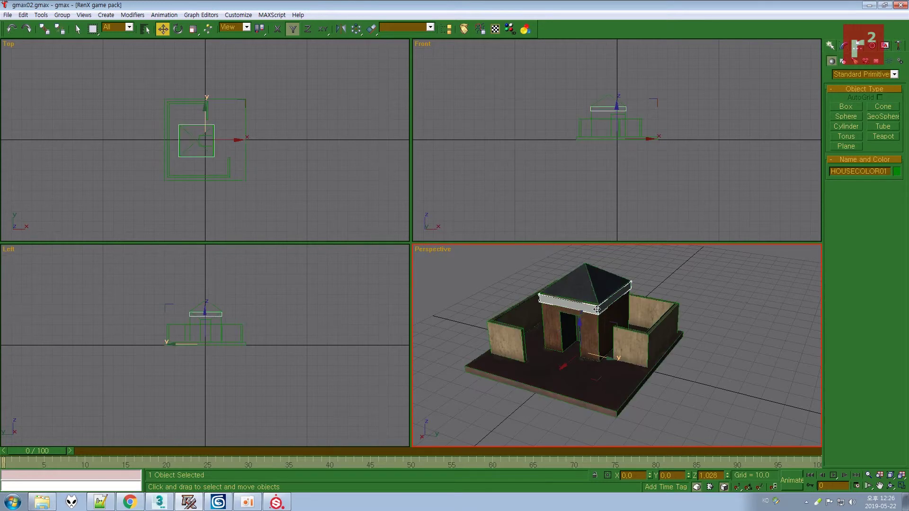
pyautogui.click(859, 45)
pyautogui.click(865, 104)
pyautogui.click(857, 155)
pyautogui.click(827, 47)
# Step: Link HOUSECOLOR01 to HUT as its parent, and list the scene objects as a subtree to check the hierarchy
pyautogui.click(44, 29)
pyautogui.moveTo(596, 316); pyautogui.dragTo(583, 337)
pyautogui.rightClick(91, 40)
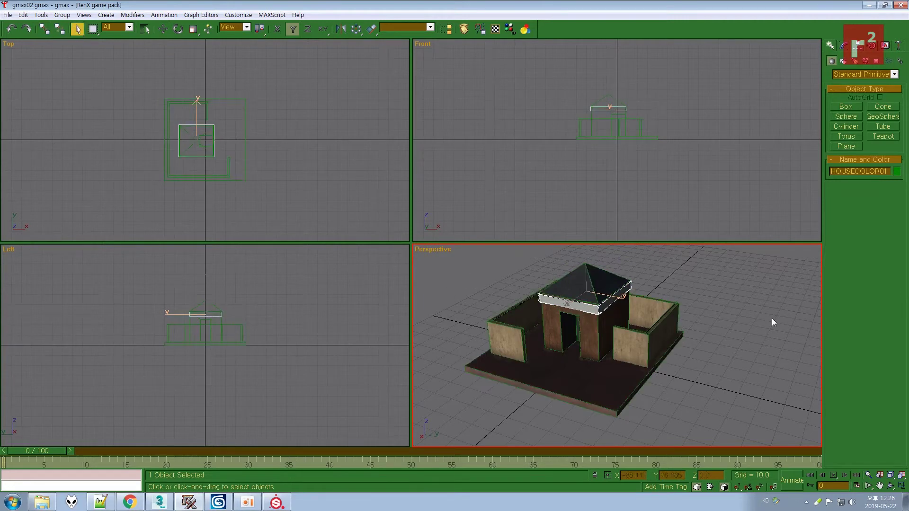
pyautogui.click(91, 42)
pyautogui.press('h')
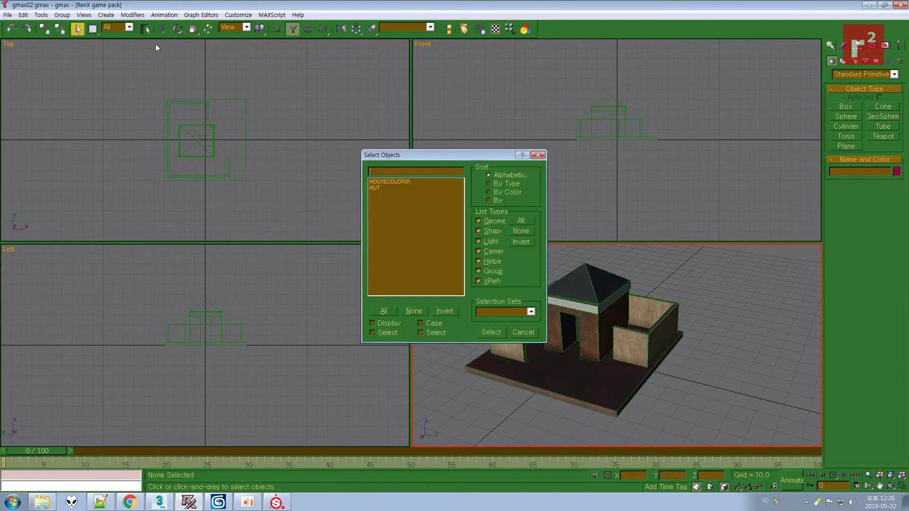
pyautogui.click(382, 323)
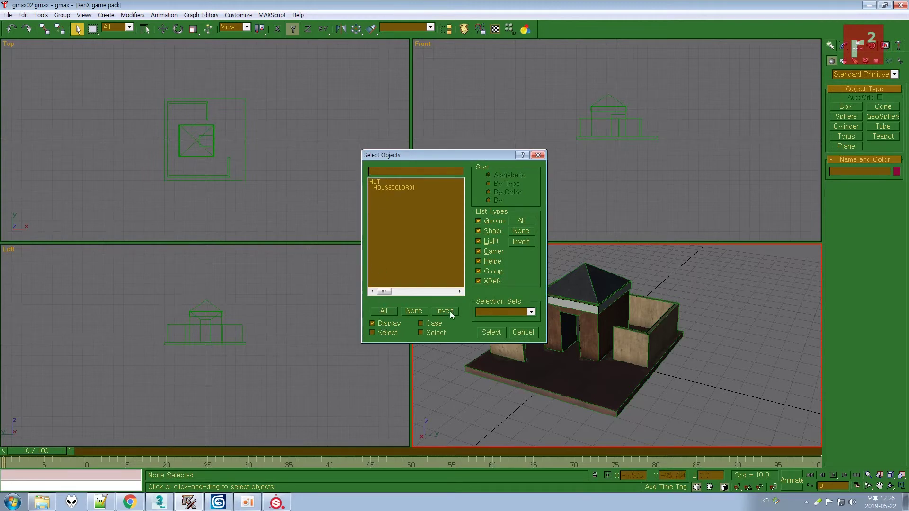
# Step: Close the object list, select HOUSECOLOR01 in the perspective view to check it is a separate object, and clear the selection
pyautogui.click(522, 331)
pyautogui.click(597, 308)
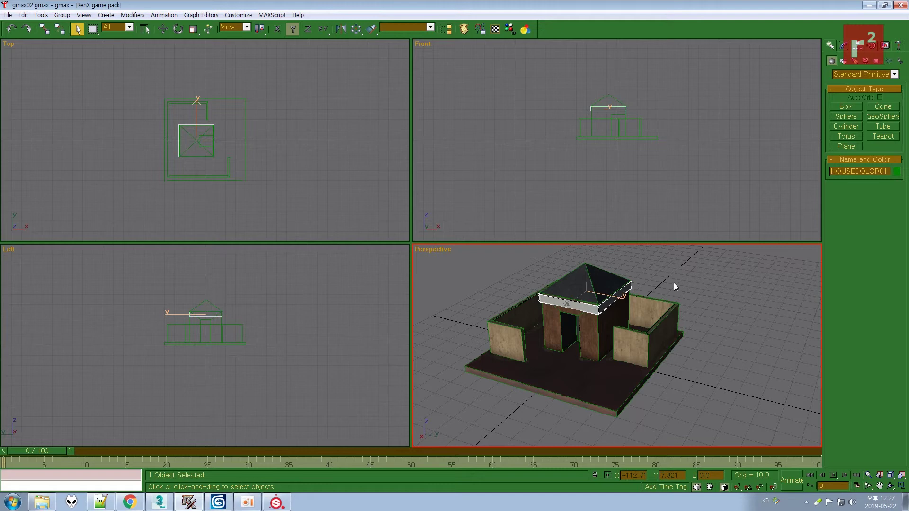
pyautogui.click(664, 250)
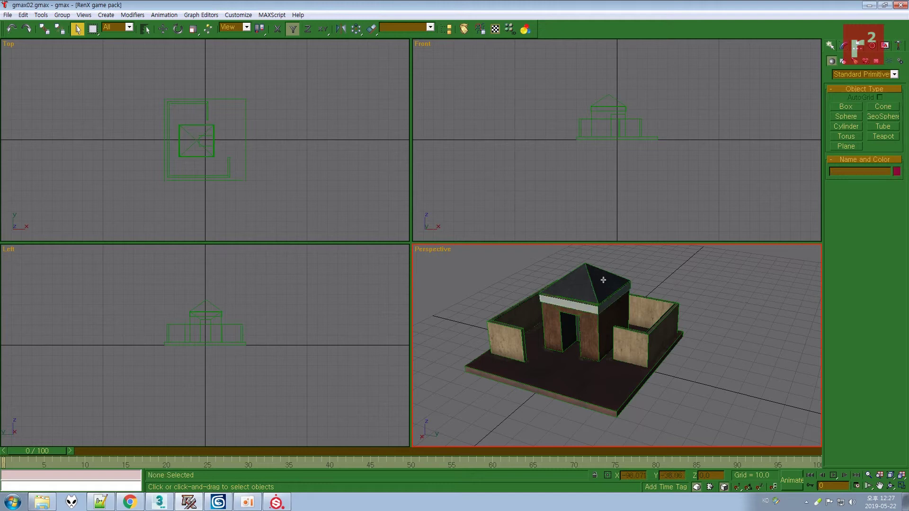
pyautogui.click(566, 308)
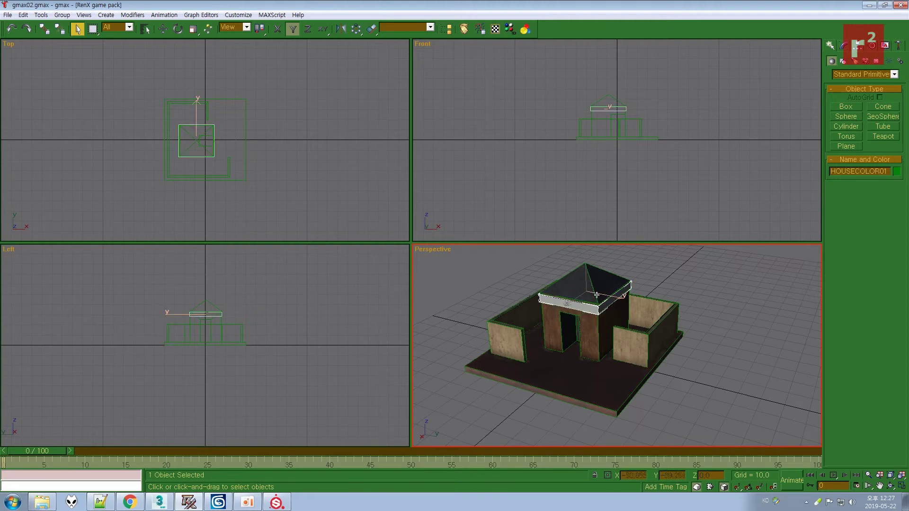
pyautogui.click(688, 281)
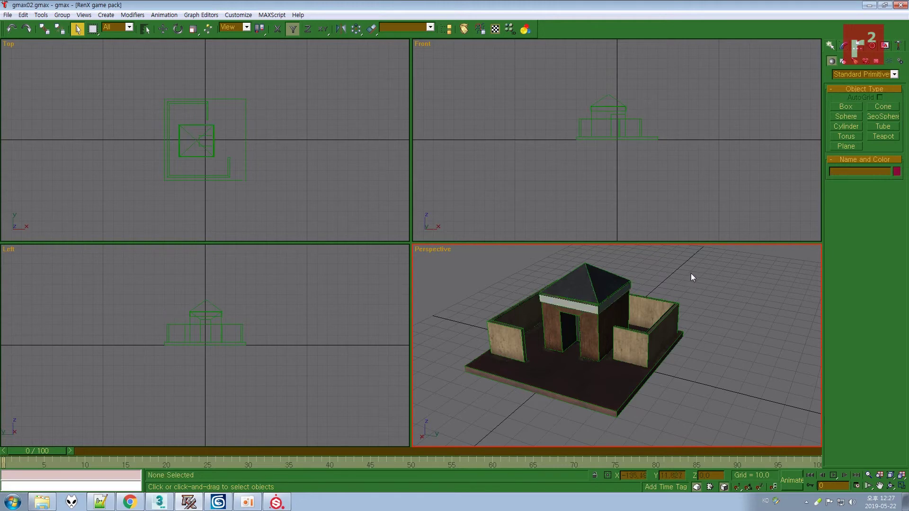
# Step: Switch to Windows Explorer and compare the files in the HovelID and HovelIDTut folders
pyautogui.click(8, 15)
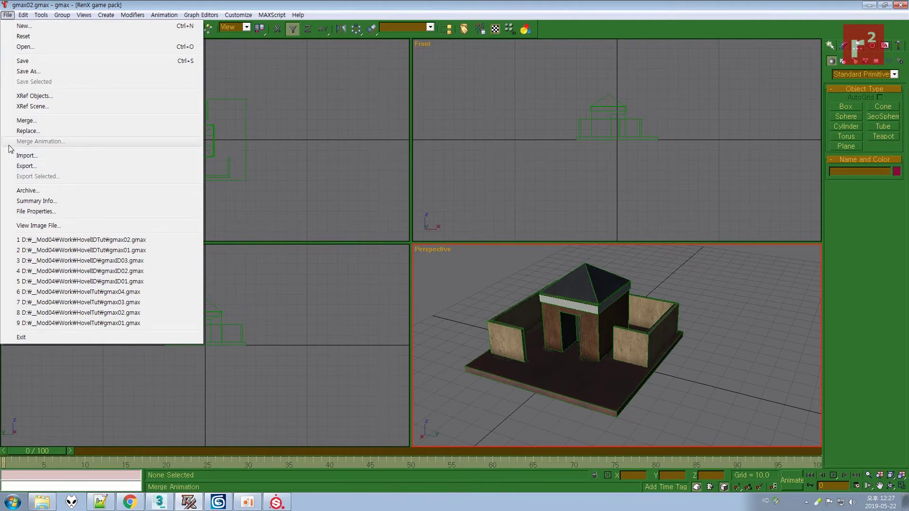
pyautogui.click(192, 352)
pyautogui.click(45, 506)
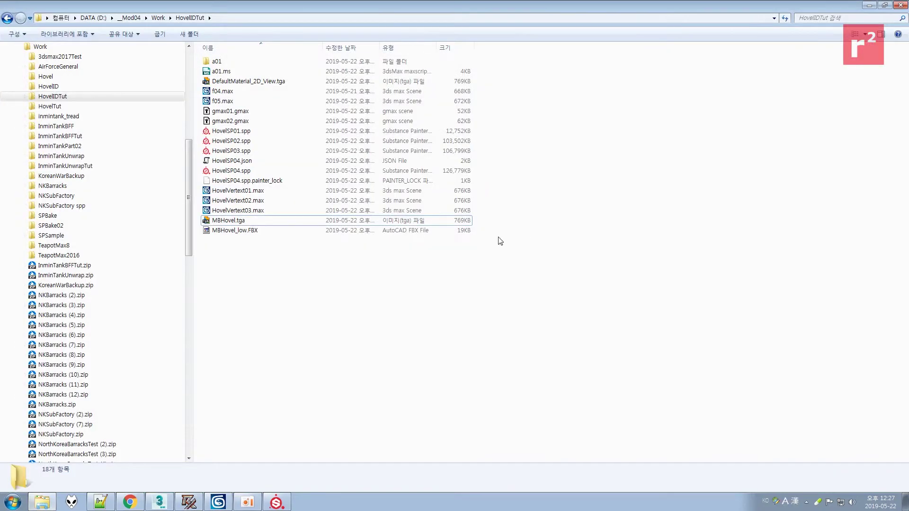
pyautogui.click(50, 87)
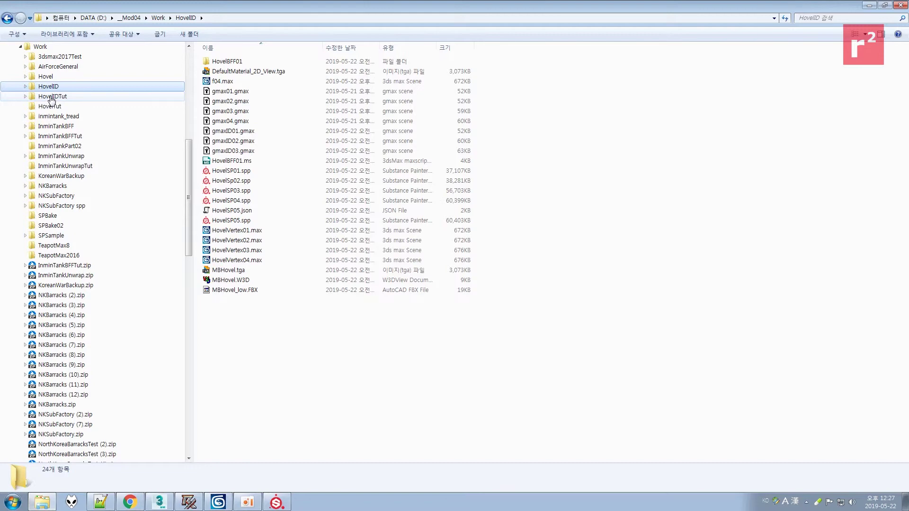
pyautogui.click(52, 97)
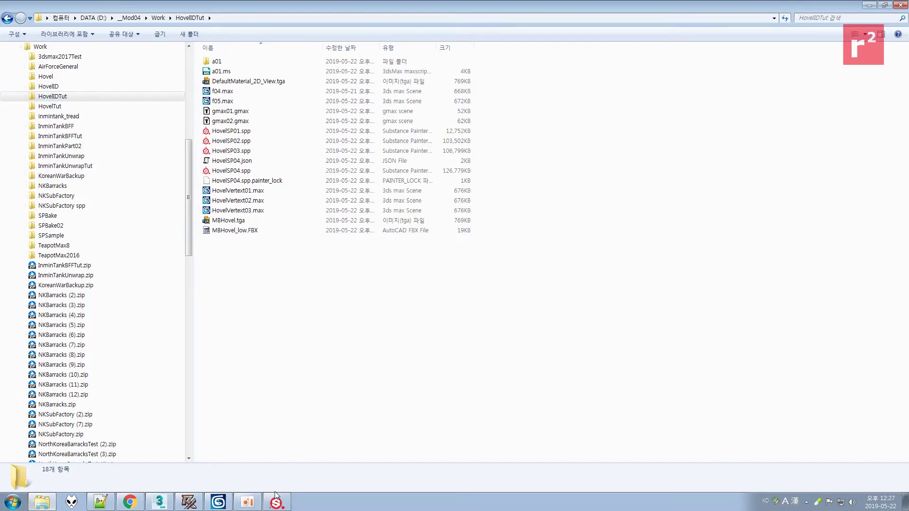
# Step: Return to gmax and export the scene to the HovelIDTut folder as MBHovel.W3D, using the Hierarchical Model option
pyautogui.click(188, 502)
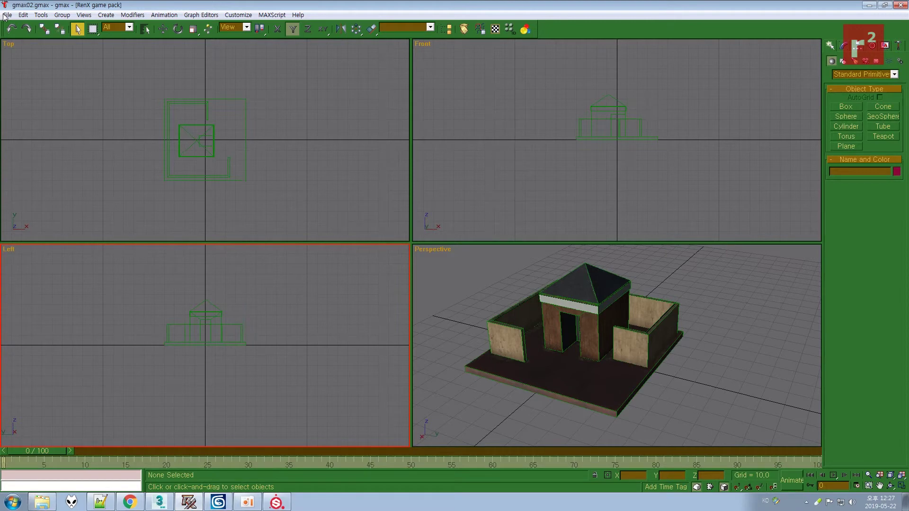
pyautogui.click(7, 15)
pyautogui.click(19, 167)
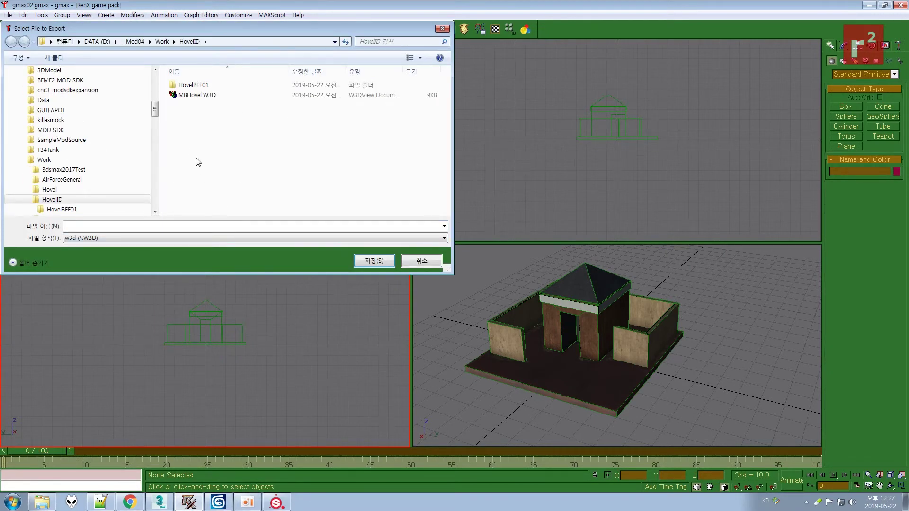
pyautogui.click(53, 200)
pyautogui.click(57, 210)
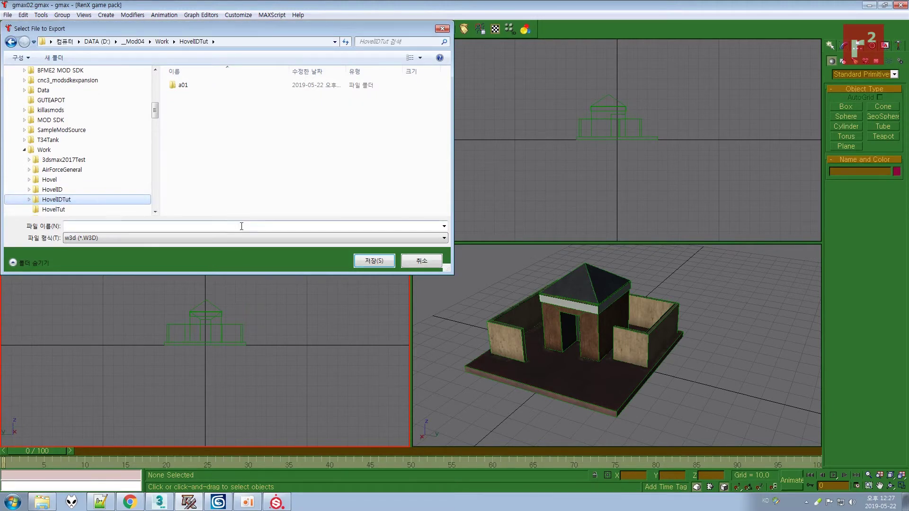
pyautogui.write('MB')
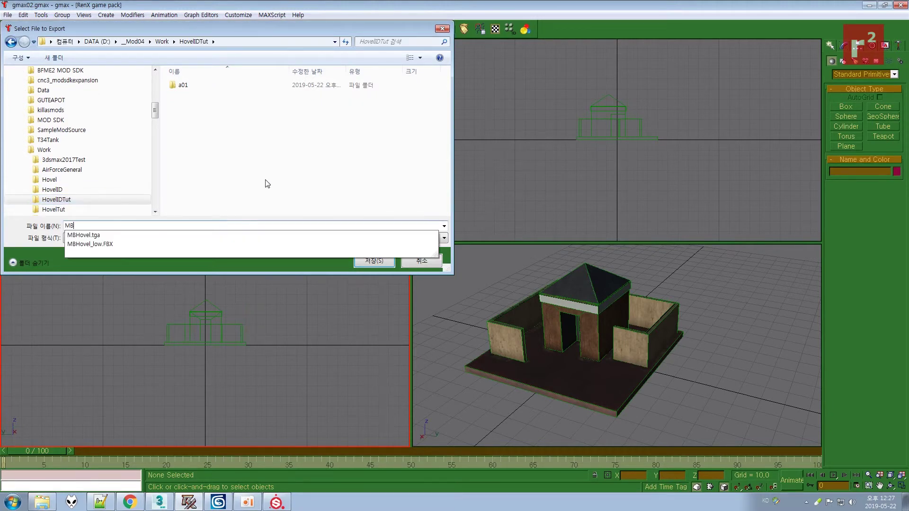
pyautogui.write('Hovel.W3D')
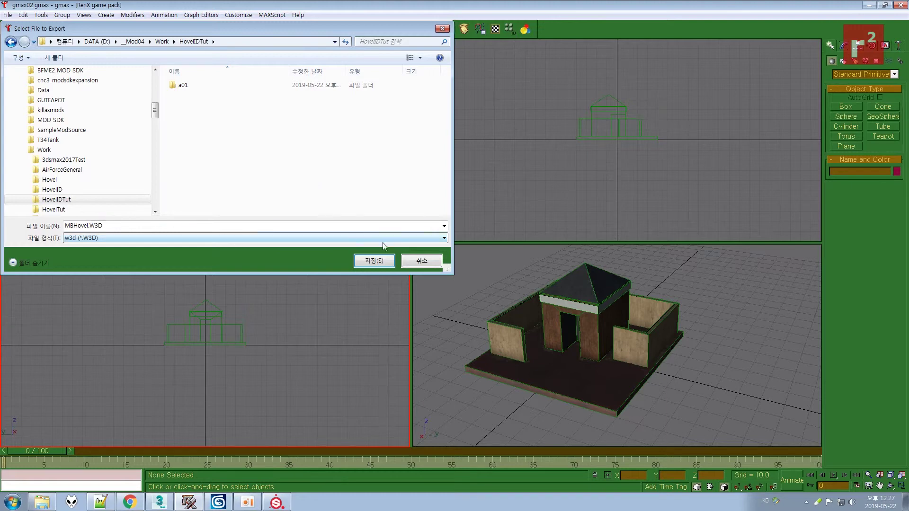
pyautogui.click(378, 263)
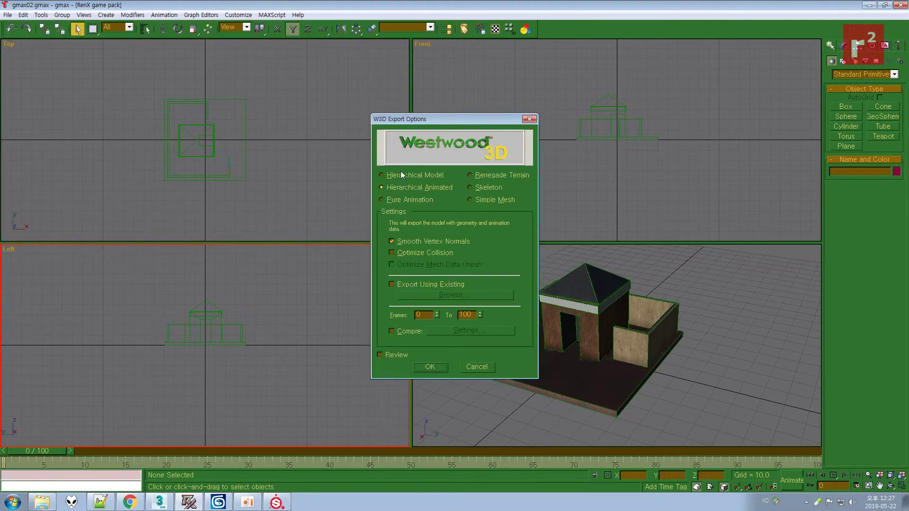
pyautogui.click(381, 176)
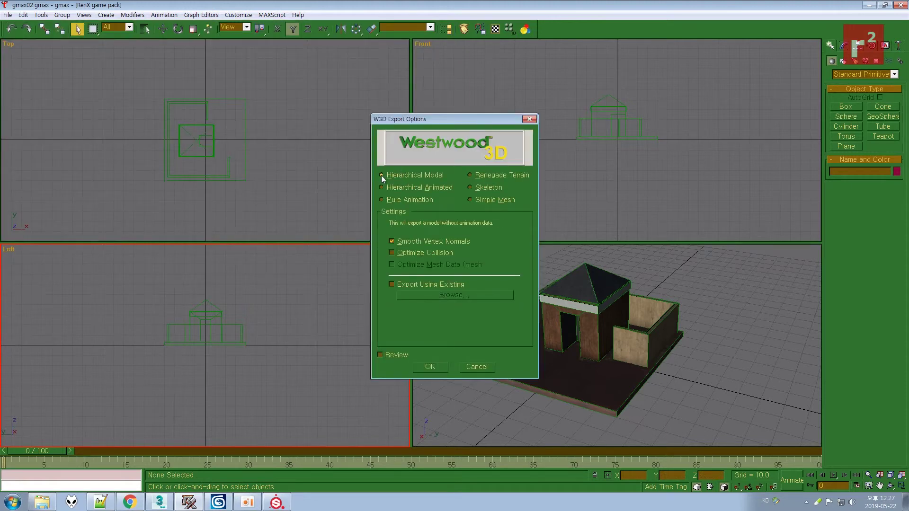
pyautogui.click(430, 367)
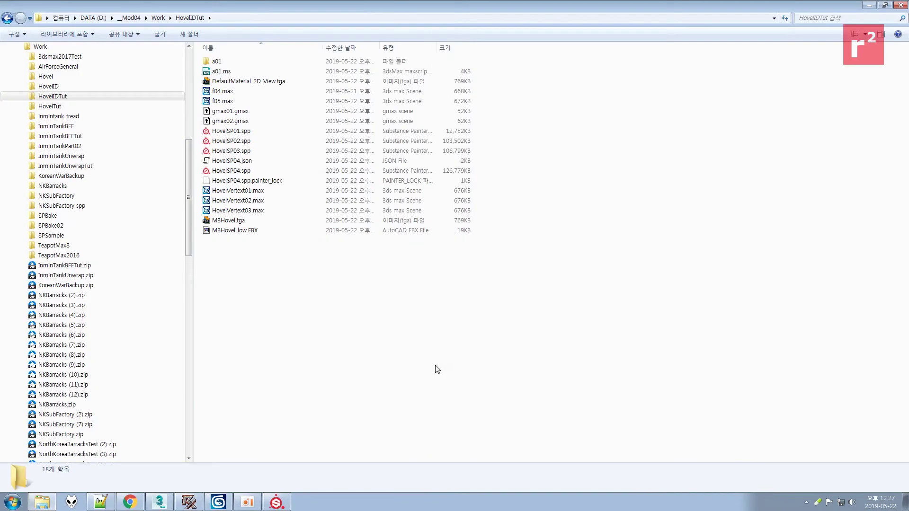
# Step: Open the exported MBHovel.W3D in W3D Viewer and inspect the MBHOVEL hierarchy model from an angled view
pyautogui.click(243, 231)
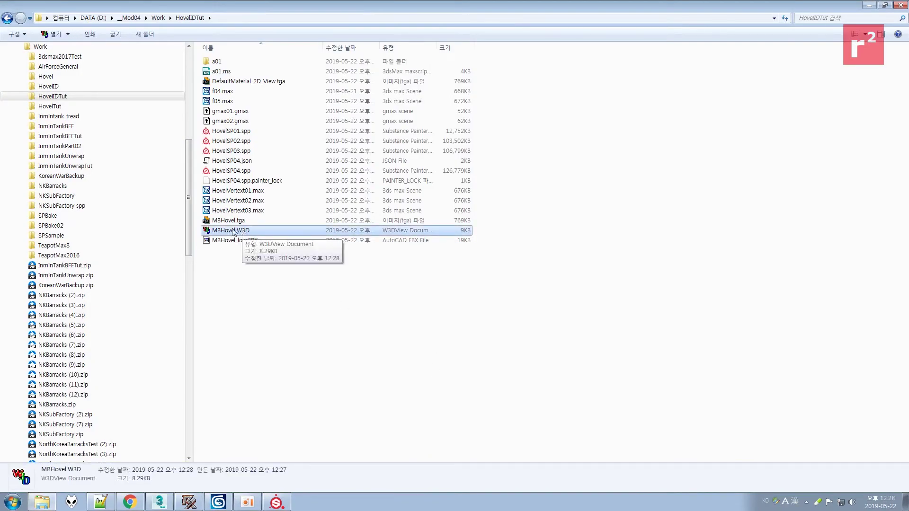
pyautogui.doubleClick(239, 232)
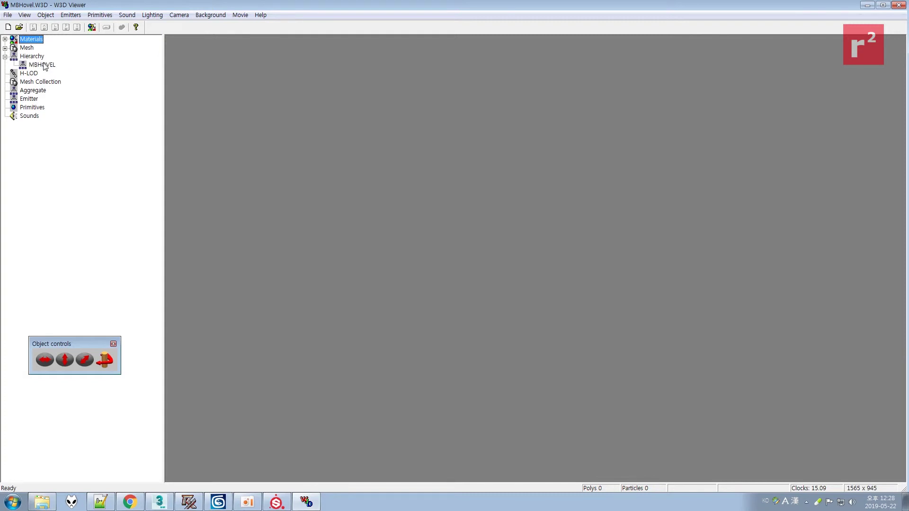
pyautogui.click(41, 65)
pyautogui.moveTo(496, 228); pyautogui.dragTo(423, 341)
pyautogui.scroll(-3, 422, 342)
pyautogui.moveTo(610, 246); pyautogui.dragTo(377, 263)
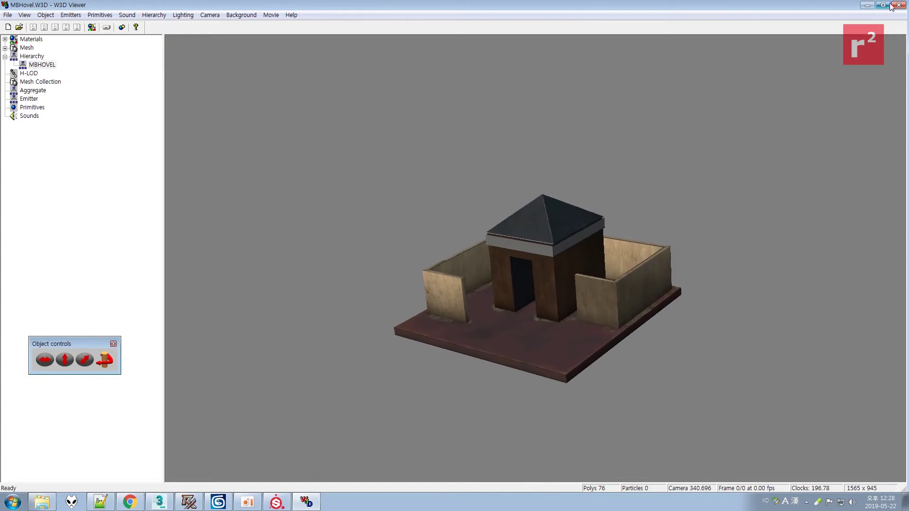
# Step: Inspect the HUT, HOUSECOLOR01 and LIGHT meshes and the mbhovel.tga material, and close W3D Viewer
pyautogui.click(5, 48)
pyautogui.click(46, 73)
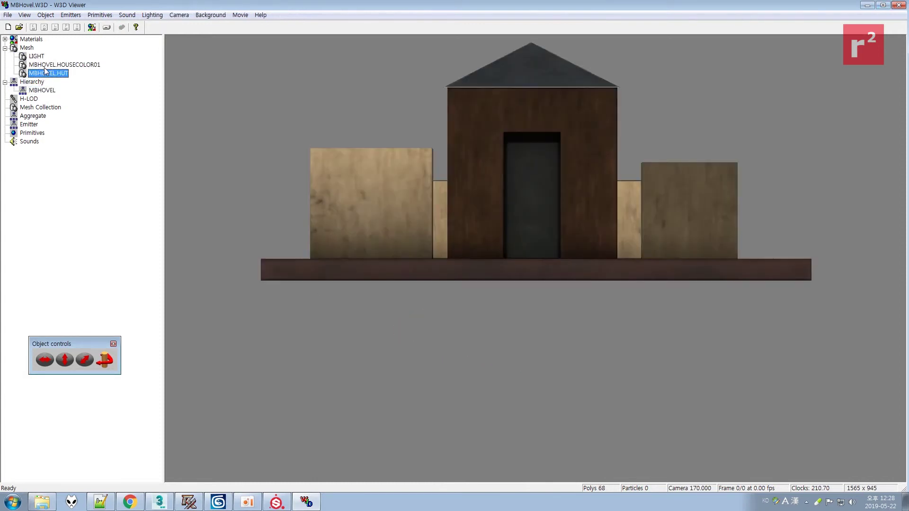
pyautogui.click(46, 65)
pyautogui.click(36, 56)
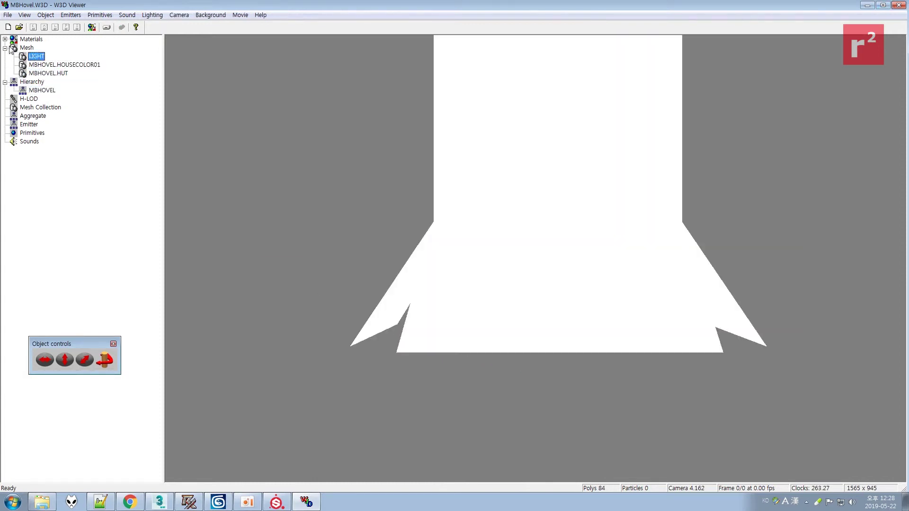
pyautogui.click(5, 39)
pyautogui.click(45, 47)
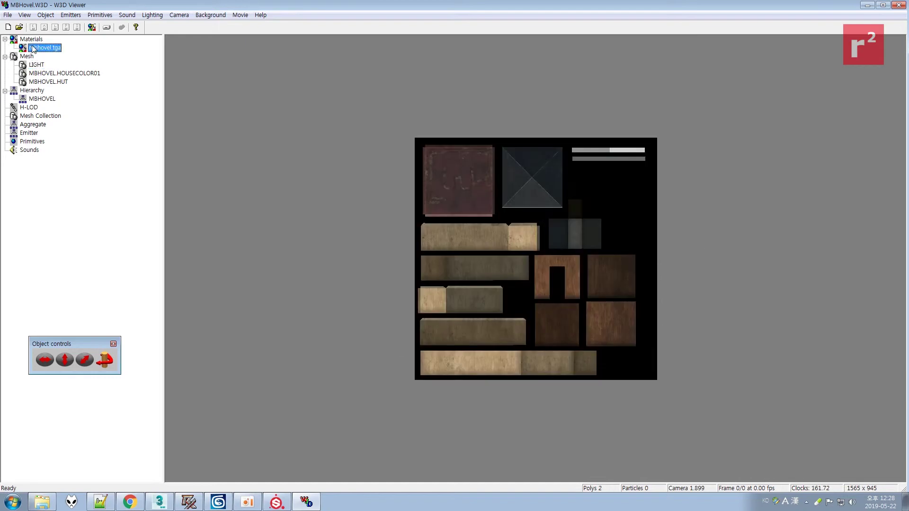
pyautogui.click(901, 6)
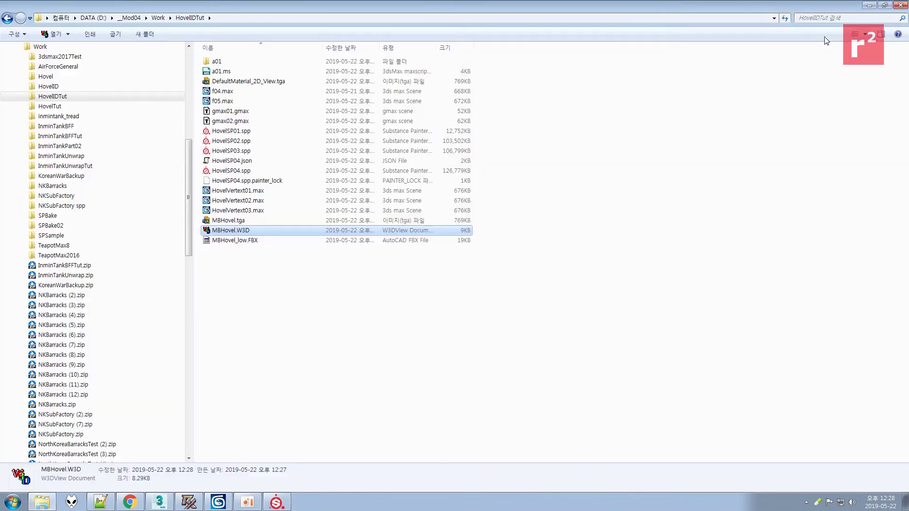
# Step: Return to gmax and create a small Dummy helper on the ground just in front of the hovel's base
pyautogui.click(220, 502)
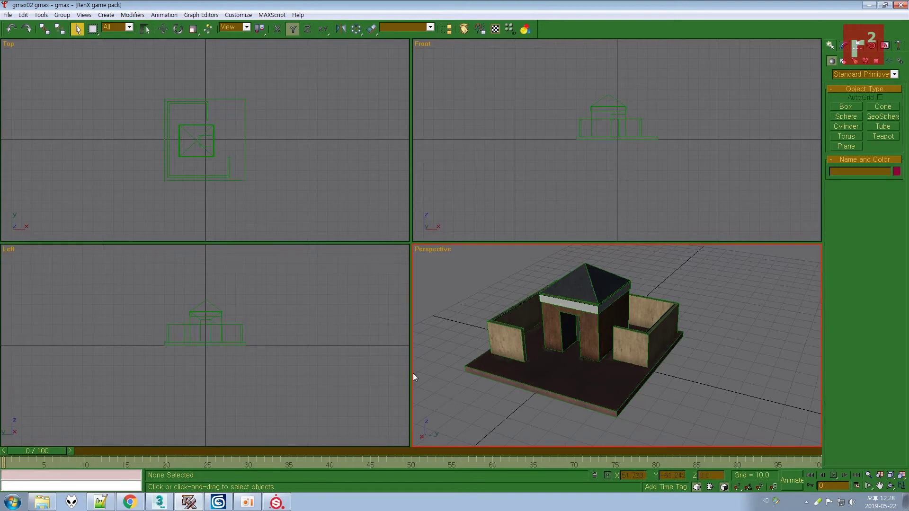
pyautogui.click(874, 62)
pyautogui.click(851, 110)
pyautogui.click(514, 415)
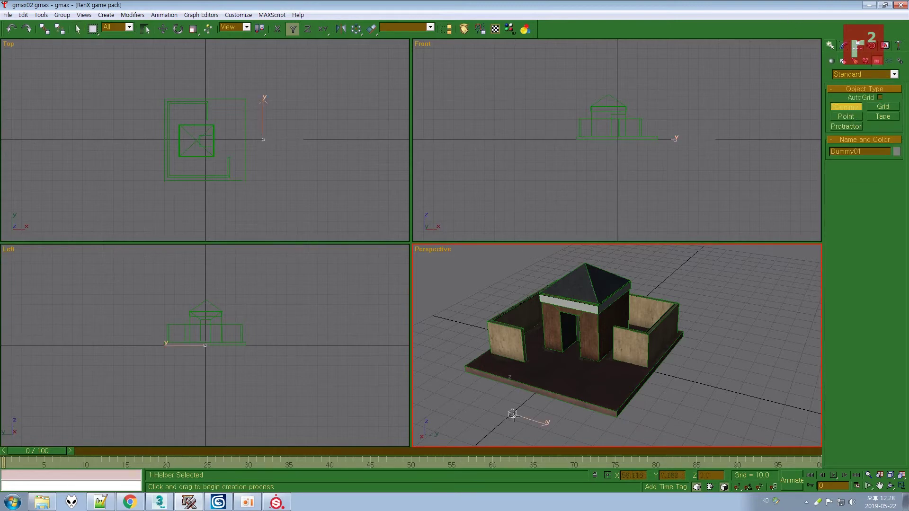
pyautogui.rightClick(515, 416)
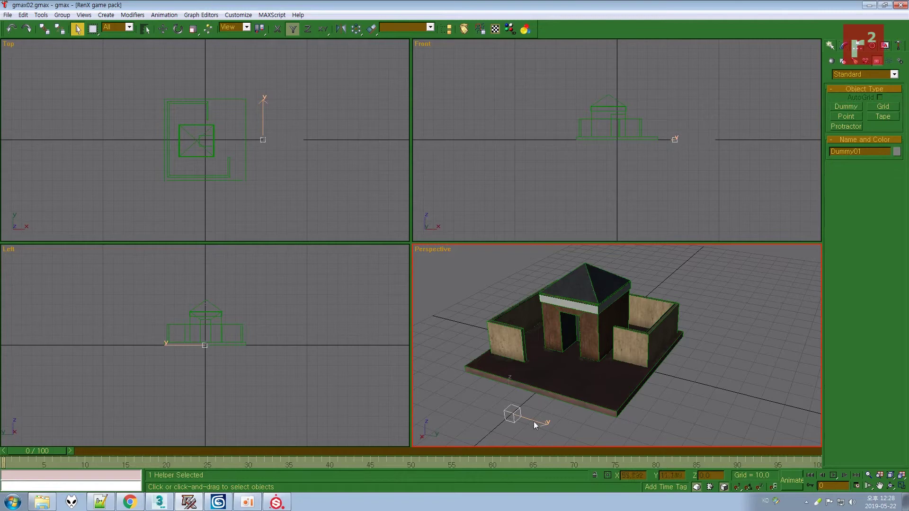
# Step: Switch to Notepad++ and examine the production exit settings near the end of GLAHovel.ini
pyautogui.click(101, 502)
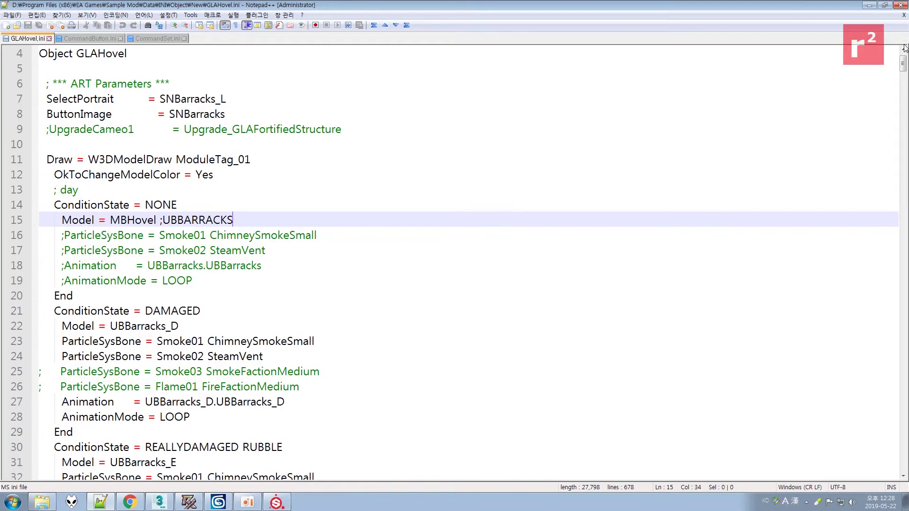
pyautogui.moveTo(903, 62); pyautogui.dragTo(905, 440)
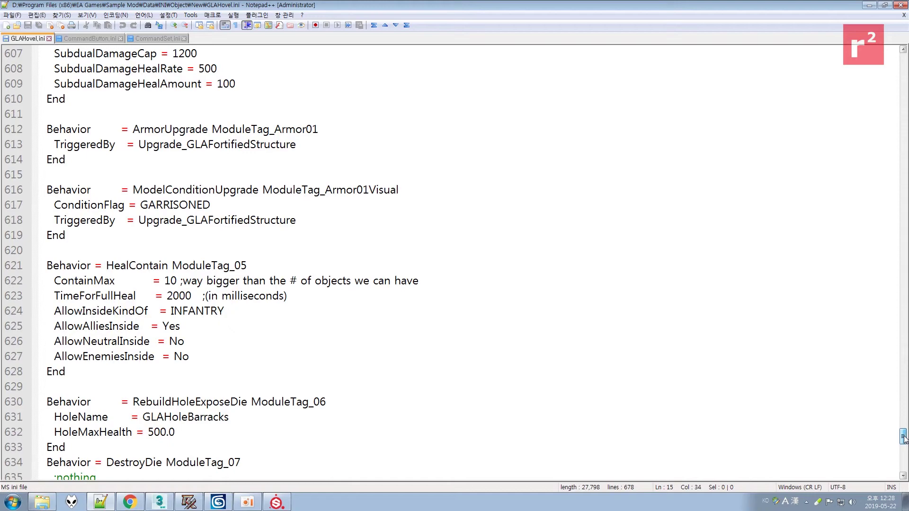
pyautogui.moveTo(905, 438); pyautogui.dragTo(904, 458)
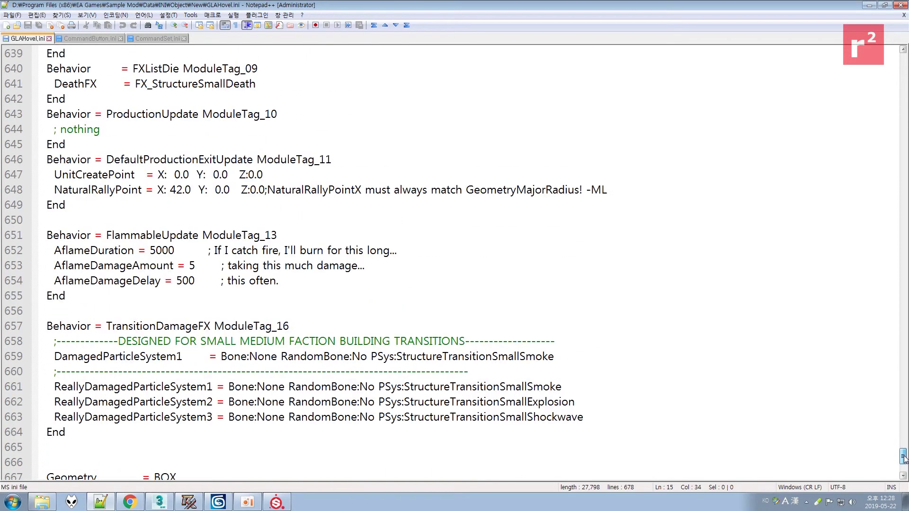
pyautogui.moveTo(904, 457); pyautogui.dragTo(904, 448)
pyautogui.click(641, 127)
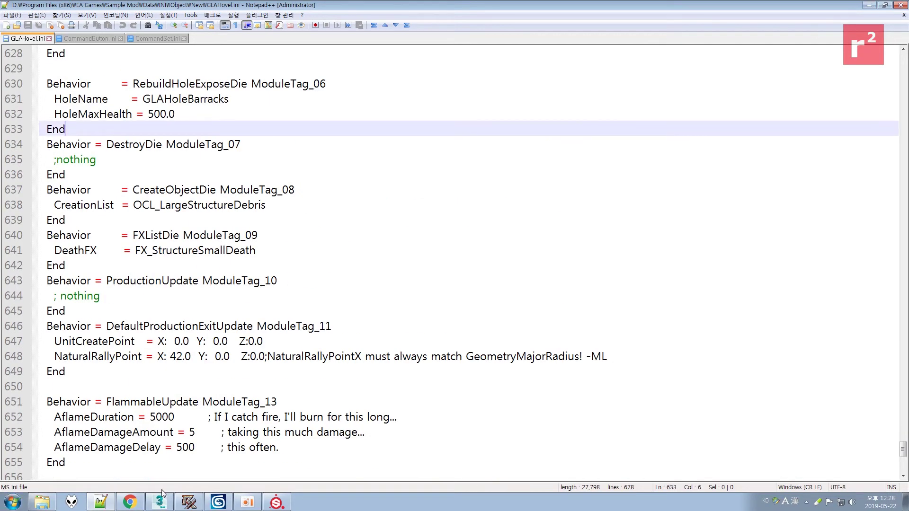
# Step: Switch to the RenX barracks scene and select the DBBARRACKS mesh and the EXITSTART bone to examine their placement
pyautogui.click(189, 502)
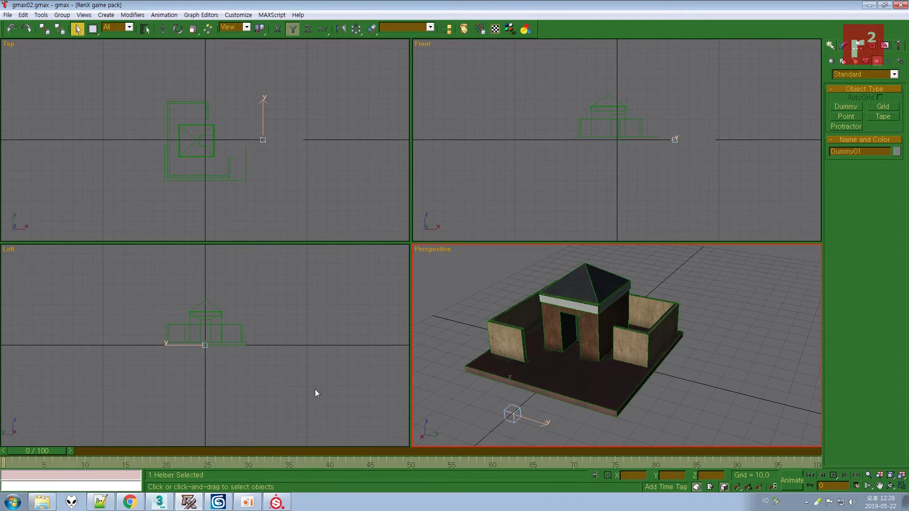
pyautogui.click(248, 502)
pyautogui.click(814, 182)
pyautogui.click(163, 29)
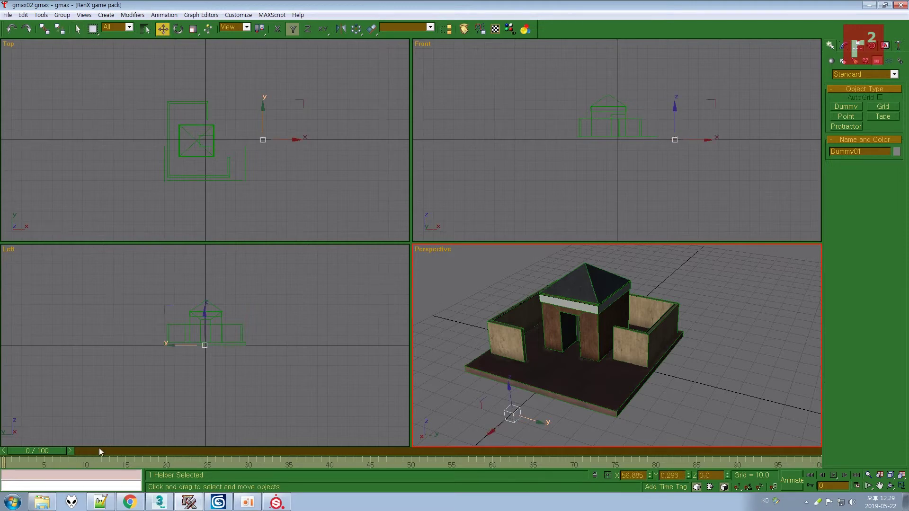
pyautogui.click(212, 505)
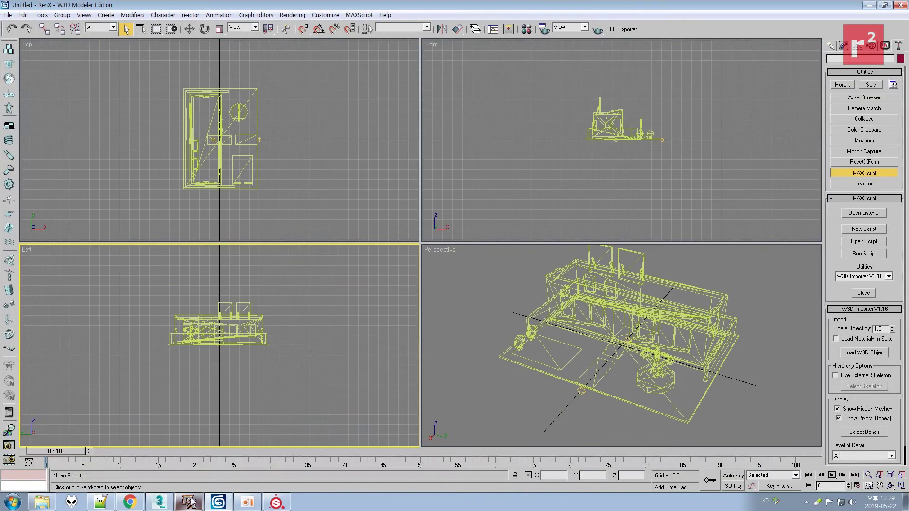
pyautogui.click(616, 340)
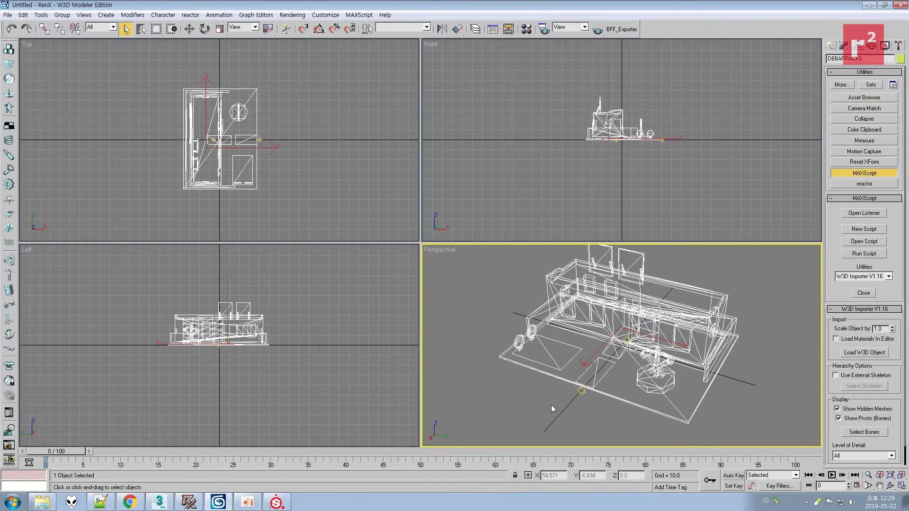
pyautogui.click(605, 386)
pyautogui.click(626, 337)
pyautogui.click(625, 339)
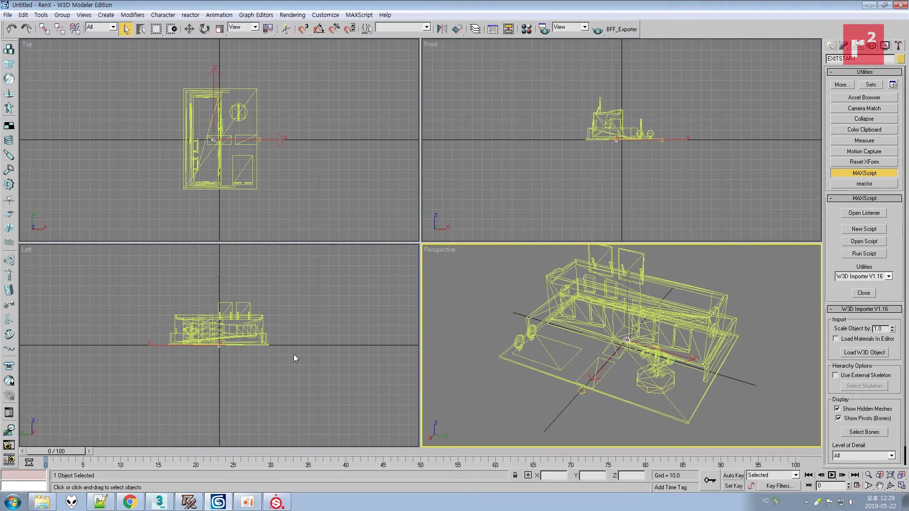
# Step: Select the exit bone at the front edge of the barracks base to check its placement, clear the selection, and return to gmax
pyautogui.click(581, 392)
pyautogui.click(474, 411)
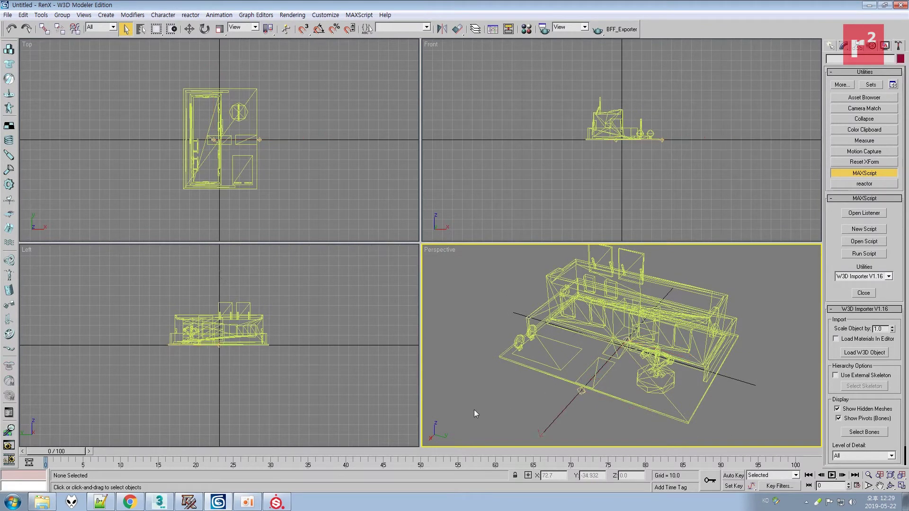
pyautogui.click(219, 503)
pyautogui.click(198, 504)
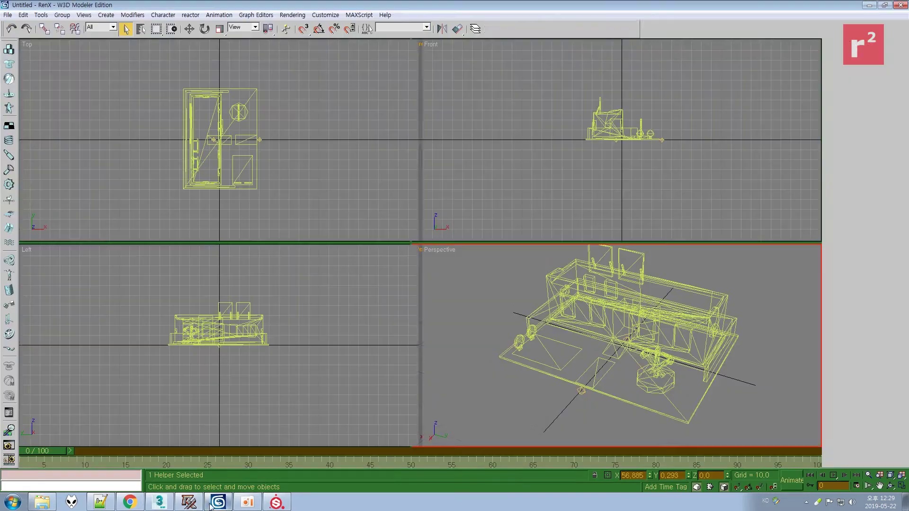
pyautogui.click(195, 504)
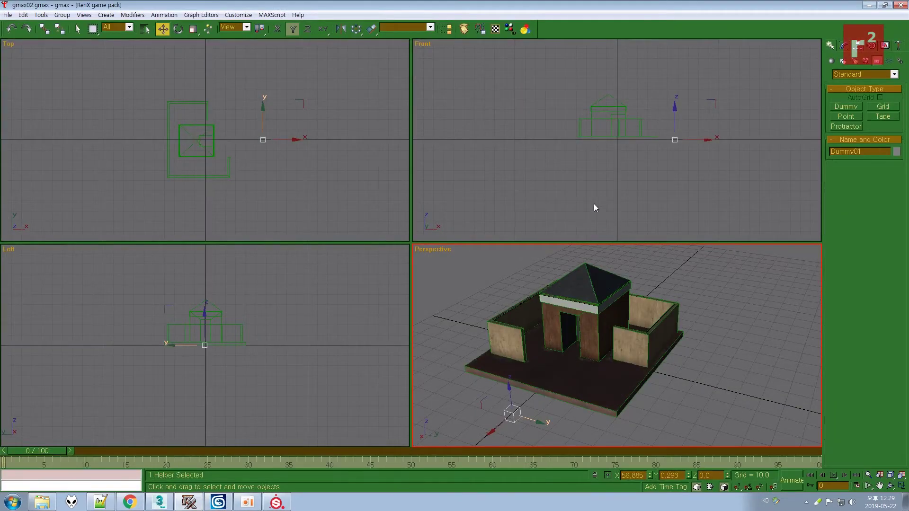
# Step: Open the W3D Tools settings for the dummy helper and rename it EXITSTART
pyautogui.click(898, 45)
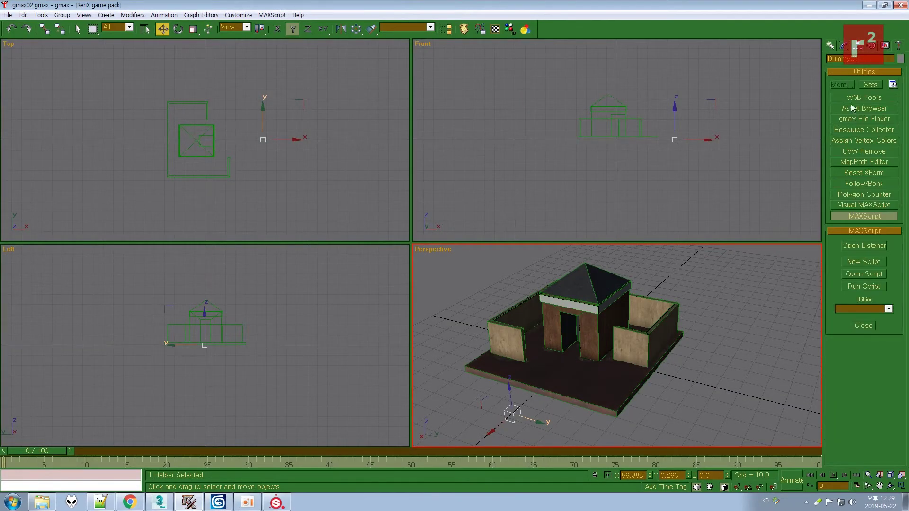
pyautogui.click(852, 98)
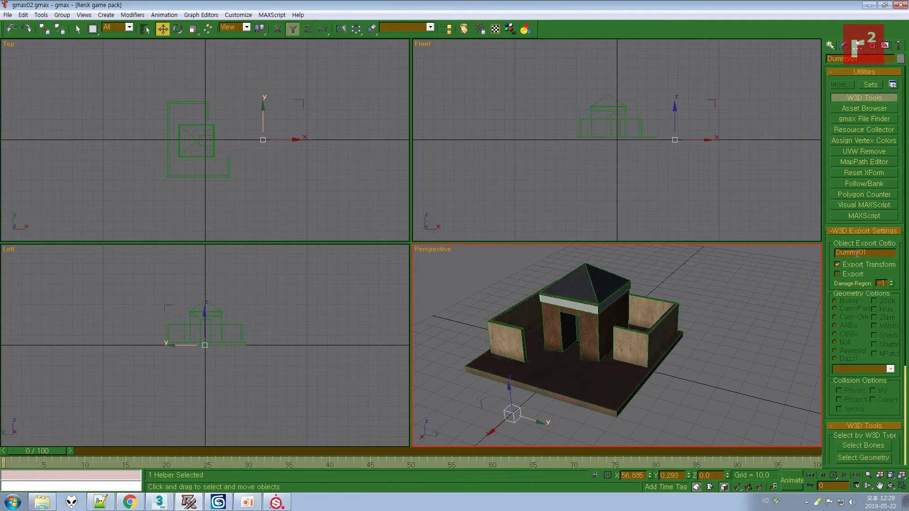
pyautogui.doubleClick(847, 58)
pyautogui.write('EXITSTART')
pyautogui.click(829, 44)
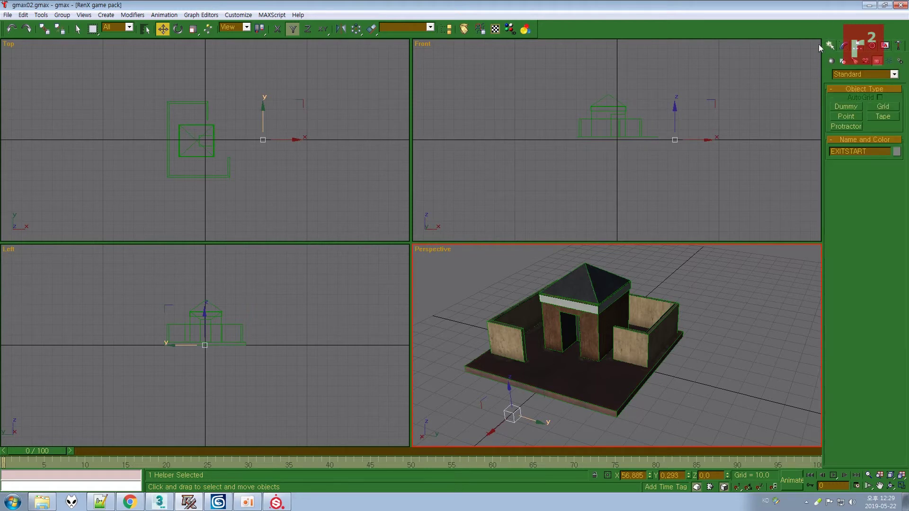
pyautogui.click(898, 45)
pyautogui.click(830, 45)
# Step: Move the EXITSTART helper to floor level at the hovel's doorway, at about X 1.5, Y -0.75, Z 3.06
pyautogui.click(279, 139)
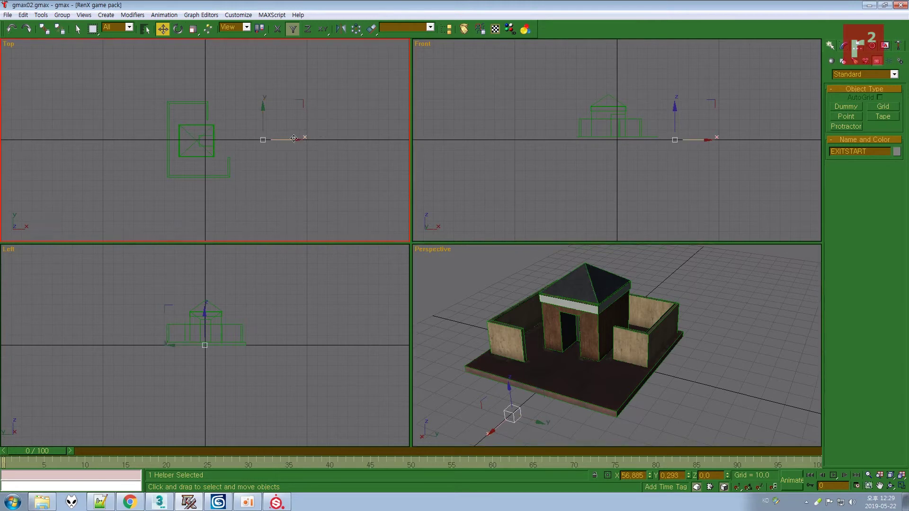
pyautogui.moveTo(293, 139); pyautogui.dragTo(244, 138)
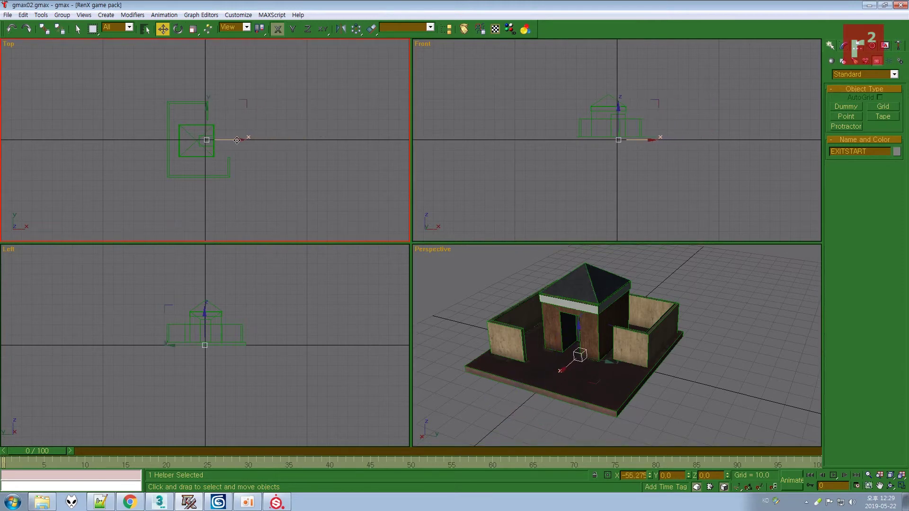
pyautogui.scroll(5, 624, 138)
pyautogui.moveTo(622, 97); pyautogui.dragTo(603, 147, button='middle')
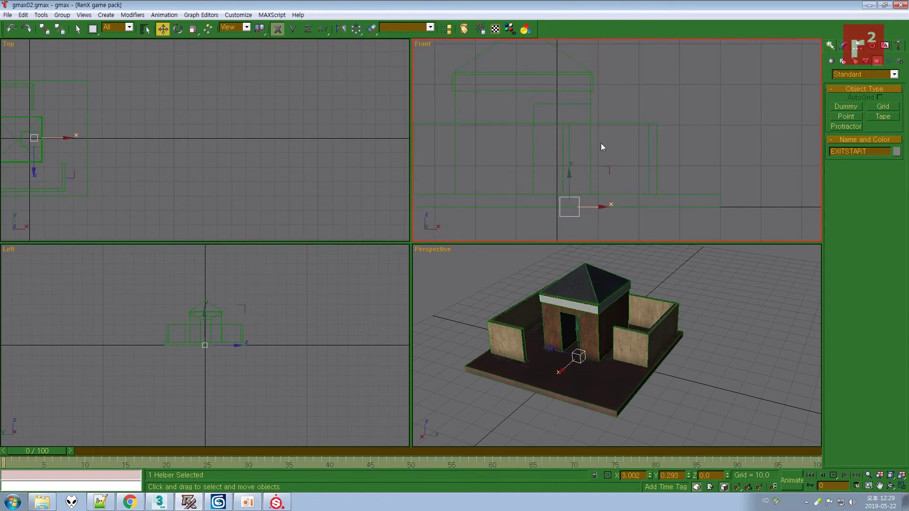
pyautogui.rightClick(605, 167)
pyautogui.click(609, 164)
pyautogui.press('F8')
pyautogui.moveTo(607, 163); pyautogui.dragTo(601, 155)
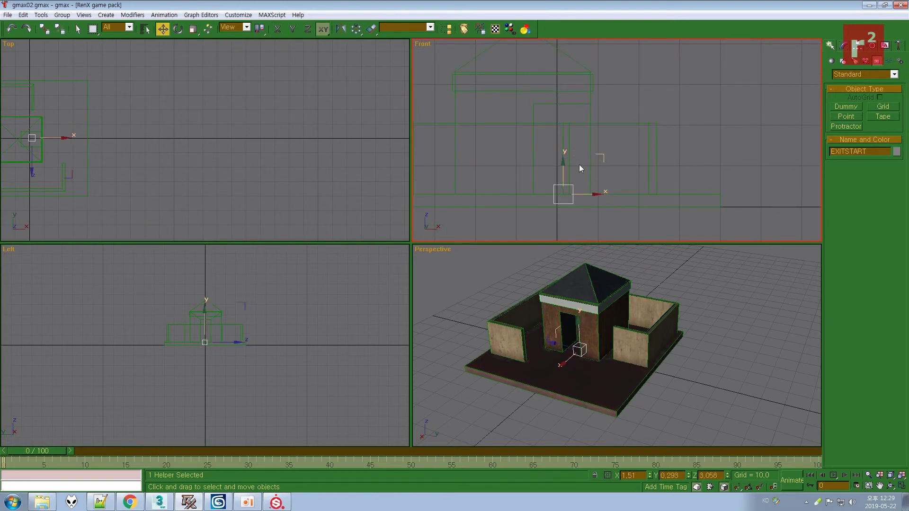
pyautogui.scroll(6, 200, 325)
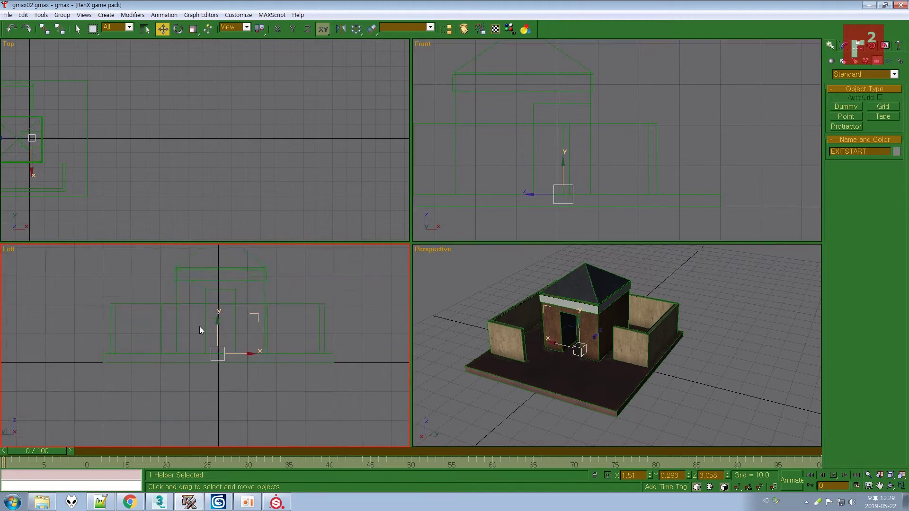
pyautogui.moveTo(282, 412); pyautogui.dragTo(286, 412)
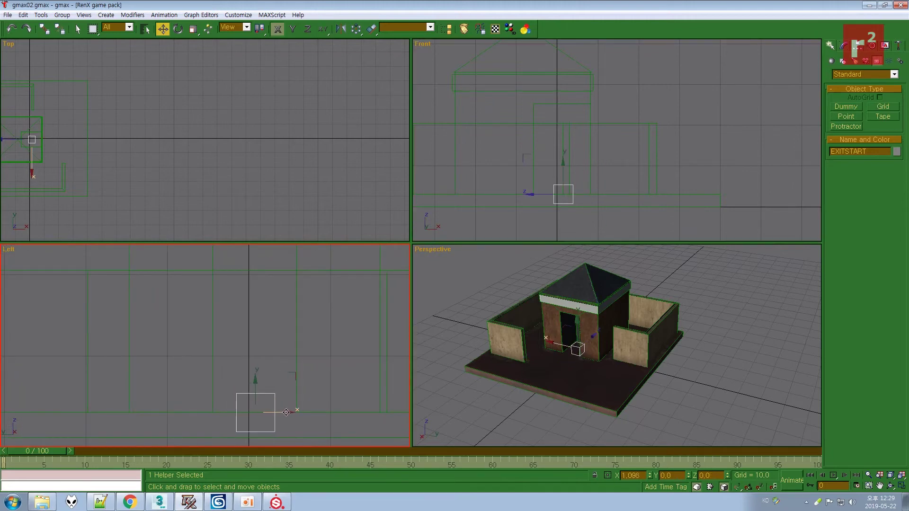
pyautogui.click(694, 366)
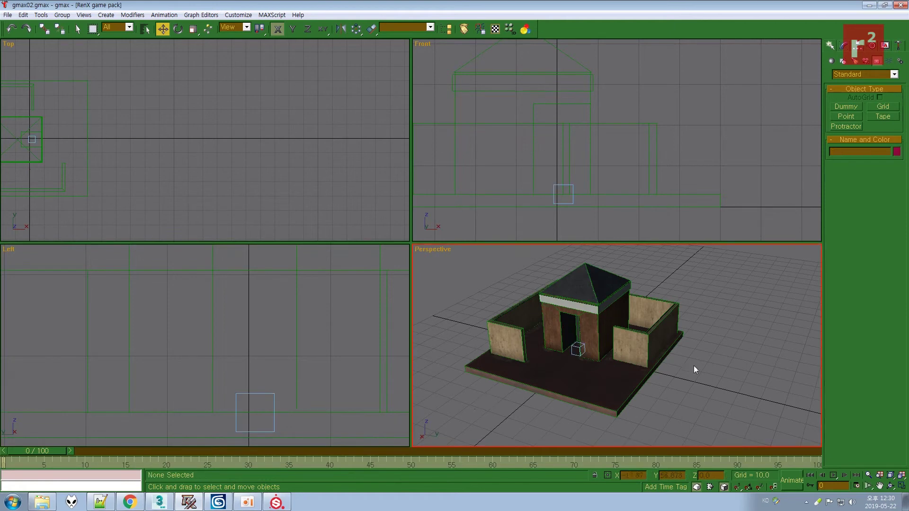
# Step: Clone EXITSTART as a copy named EXITEND, placed just in front of the hovel's base at about X 46.5
pyautogui.click(578, 349)
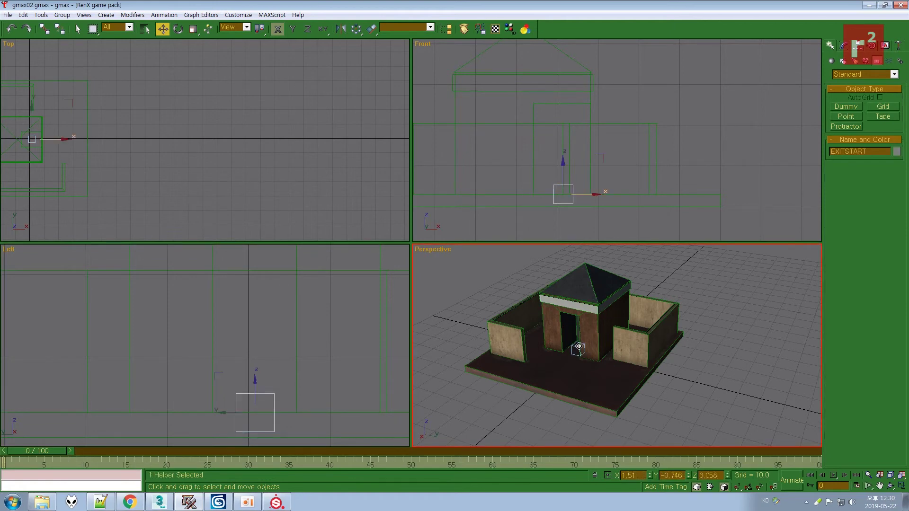
pyautogui.click(899, 45)
pyautogui.keyDown('shift'); pyautogui.moveTo(589, 193); pyautogui.dragTo(774, 189); pyautogui.keyUp('shift')
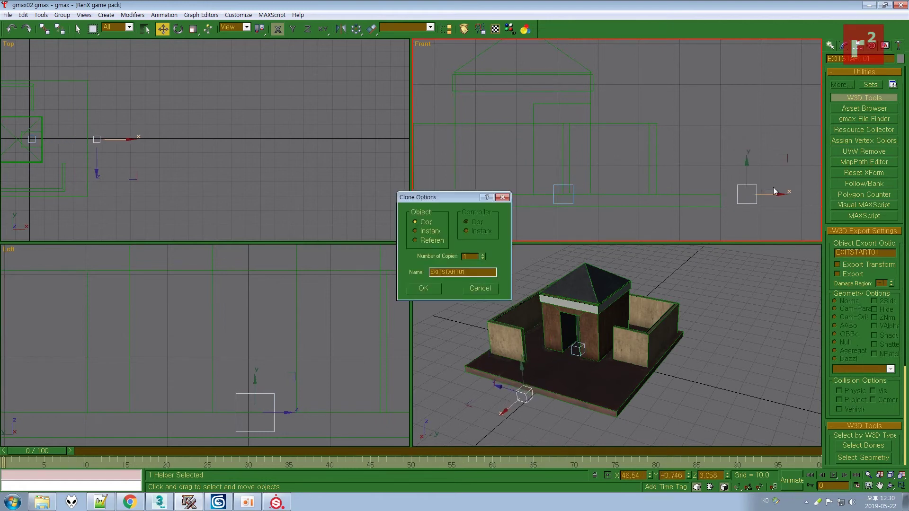
pyautogui.moveTo(442, 274); pyautogui.dragTo(478, 273)
pyautogui.write('END')
pyautogui.press('Return')
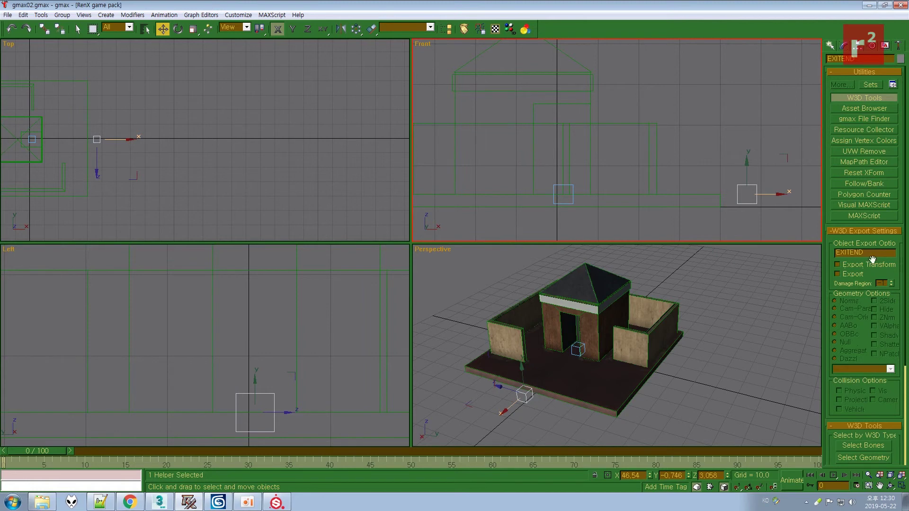
pyautogui.click(738, 311)
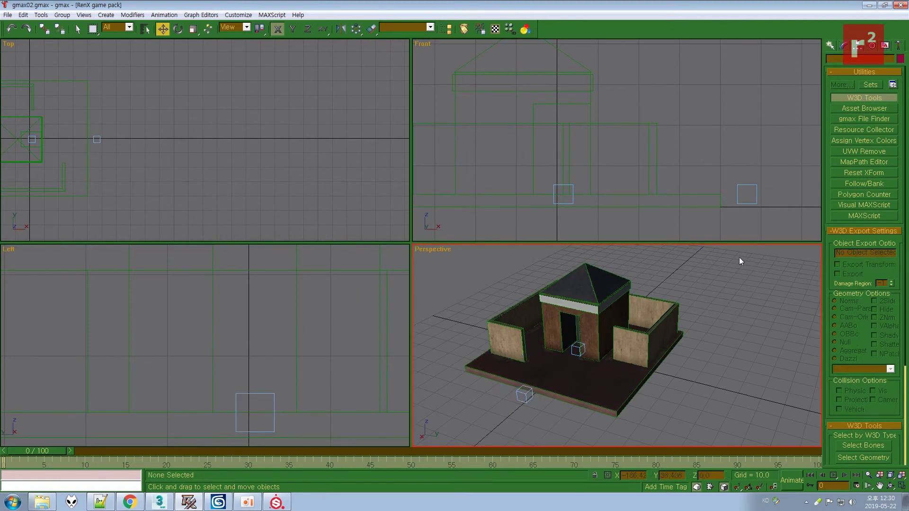
pyautogui.click(830, 45)
# Step: Pick the hovel's main building to check it alongside the exit helpers, and clear the selection
pyautogui.keyDown('alt'); pyautogui.moveTo(690, 335); pyautogui.dragTo(599, 374, button='middle'); pyautogui.keyUp('alt')
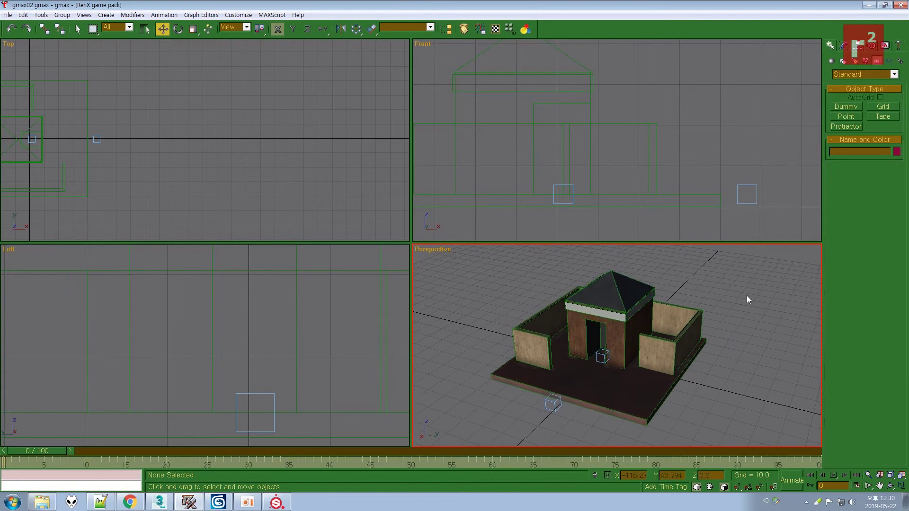
pyautogui.click(612, 299)
pyautogui.click(726, 279)
pyautogui.click(77, 29)
pyautogui.click(597, 296)
pyautogui.click(725, 294)
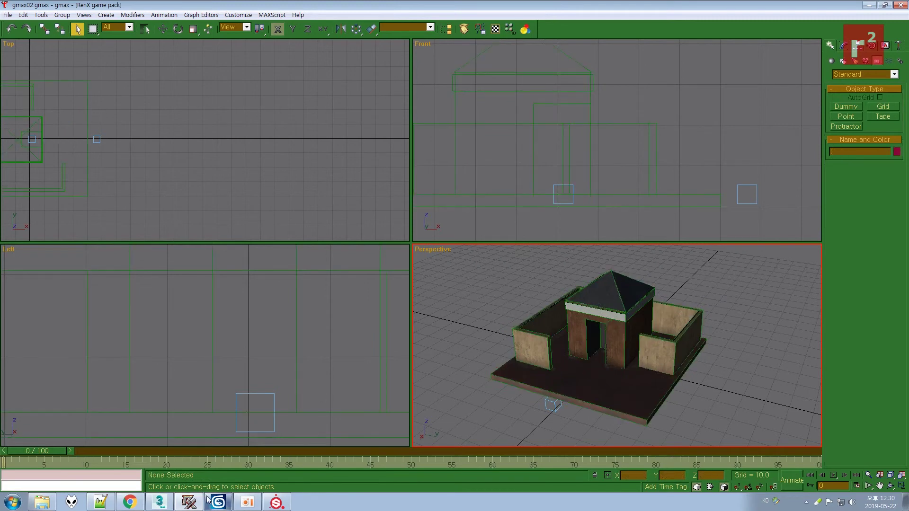
# Step: Switch to RenX to review the barracks scene's object list, close it without selecting anything, and return to gmax
pyautogui.hotkey('alt', 'Tab')
pyautogui.click(141, 29)
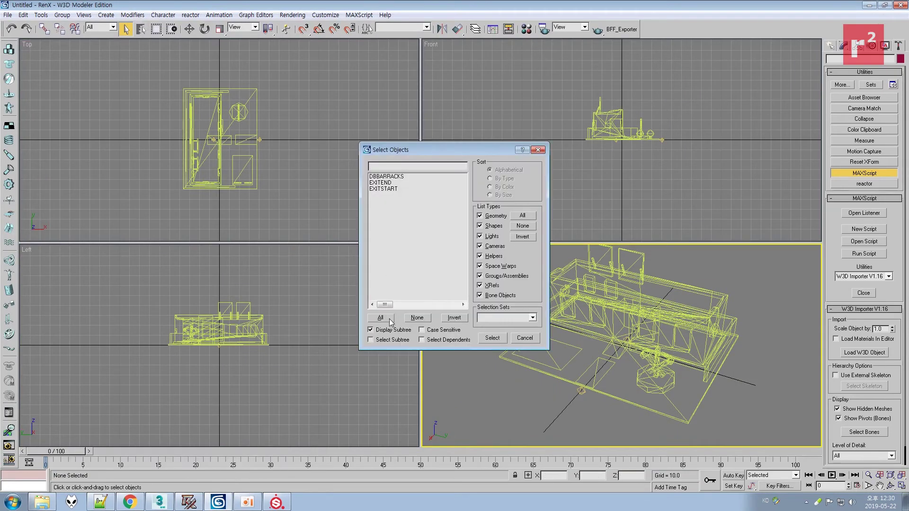
pyautogui.click(525, 337)
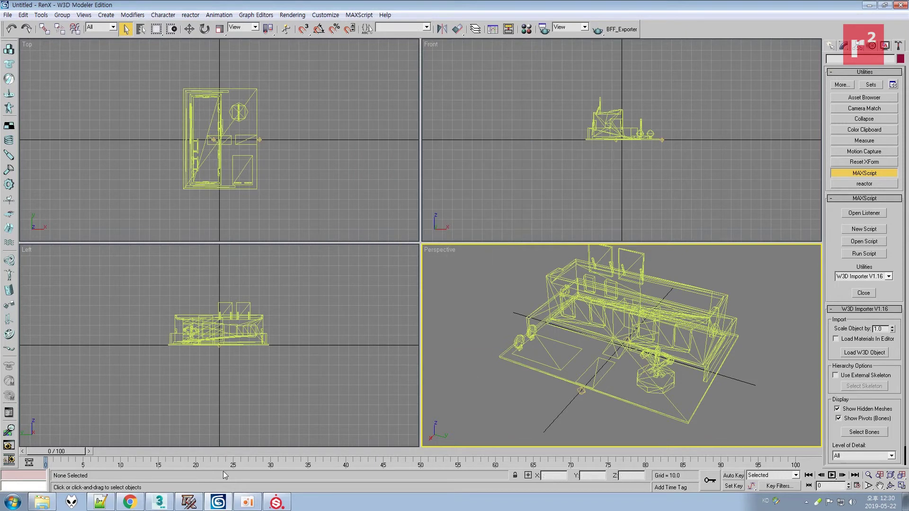
pyautogui.click(188, 502)
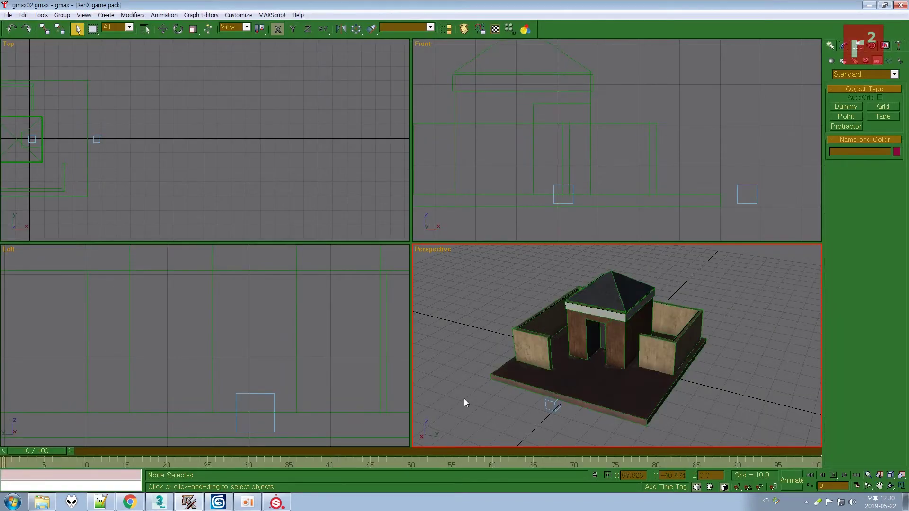
# Step: Export the scene as W3D over the existing MBHovel.W3D in the HovelIDTut folder
pyautogui.click(7, 15)
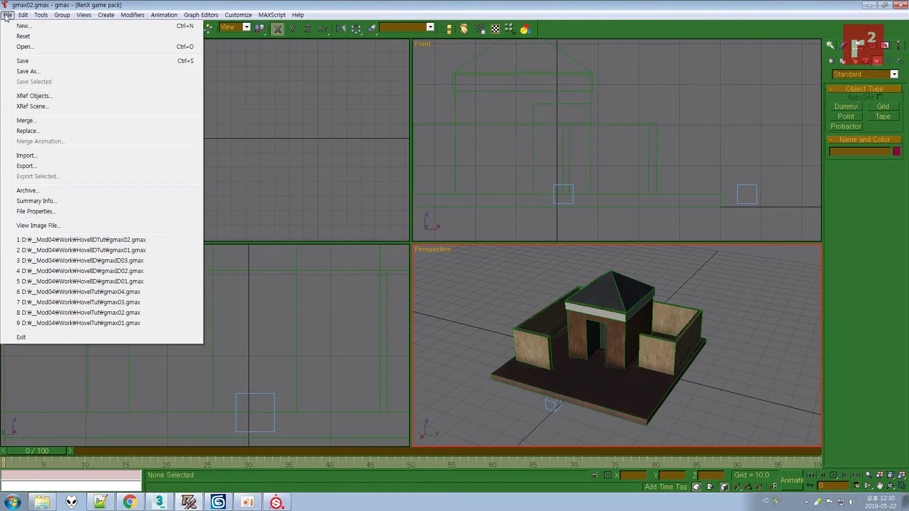
pyautogui.click(105, 150)
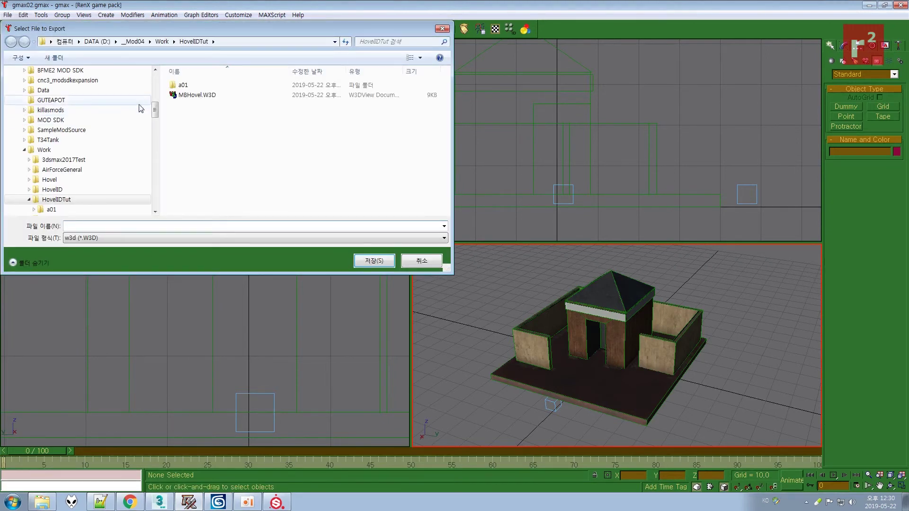
pyautogui.doubleClick(207, 97)
pyautogui.click(493, 283)
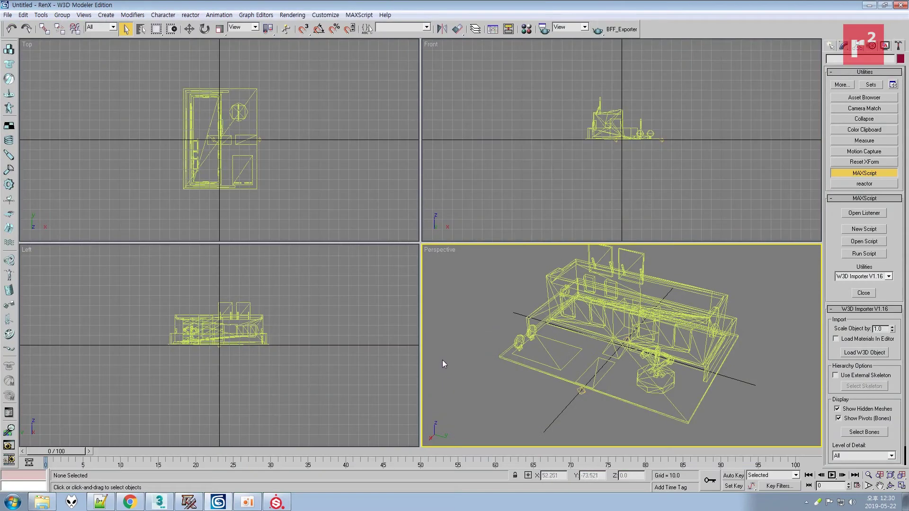
# Step: Open MBHovel.W3D in W3D Viewer from File Explorer, inspect the MBHOVEL hierarchy model from several angles, and close the viewer
pyautogui.click(42, 502)
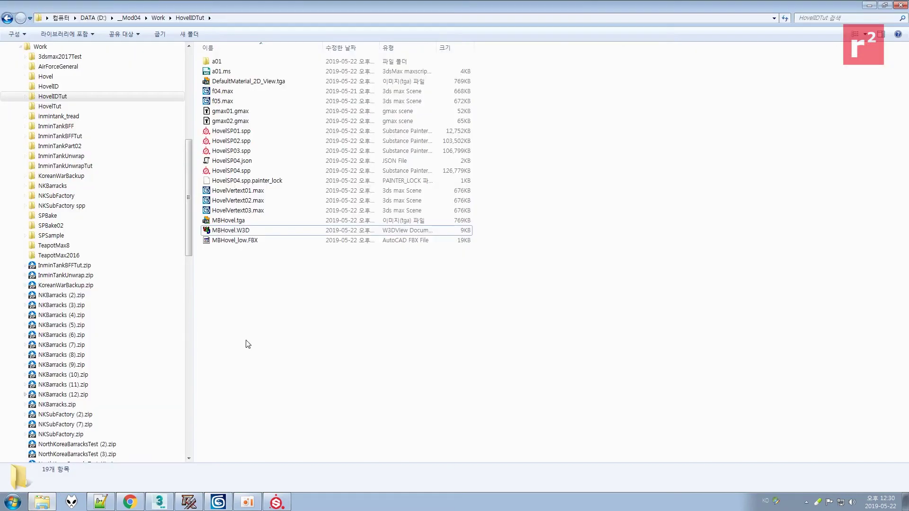
pyautogui.click(234, 232)
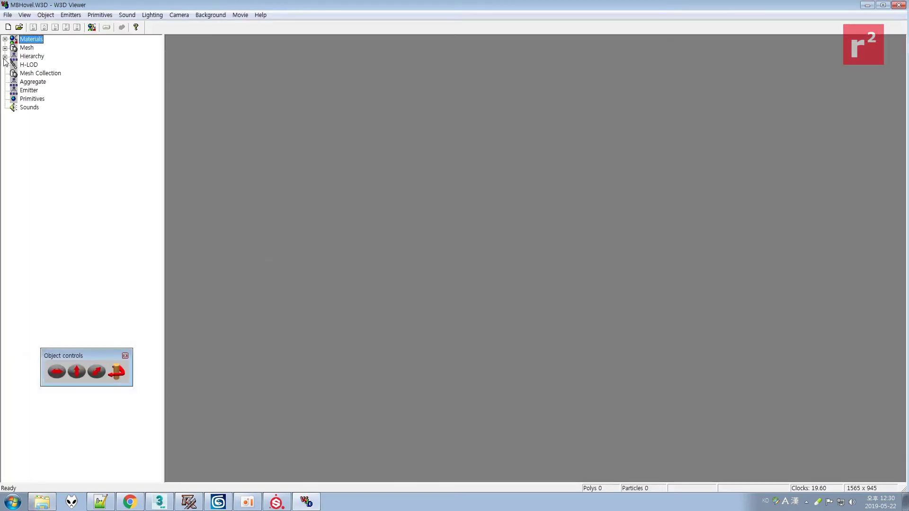
pyautogui.click(5, 57)
pyautogui.click(42, 64)
pyautogui.moveTo(647, 293); pyautogui.dragTo(550, 229)
pyautogui.click(884, 4)
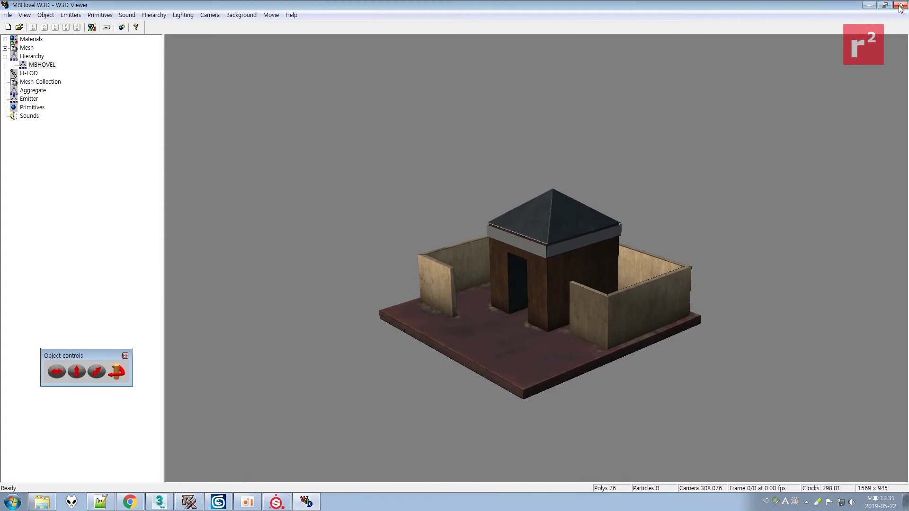
pyautogui.moveTo(635, 300); pyautogui.dragTo(594, 322)
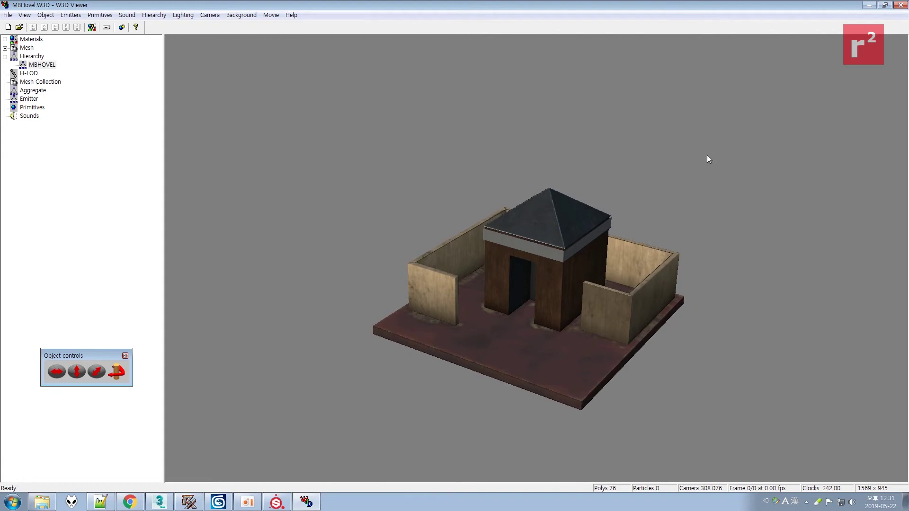
pyautogui.click(902, 5)
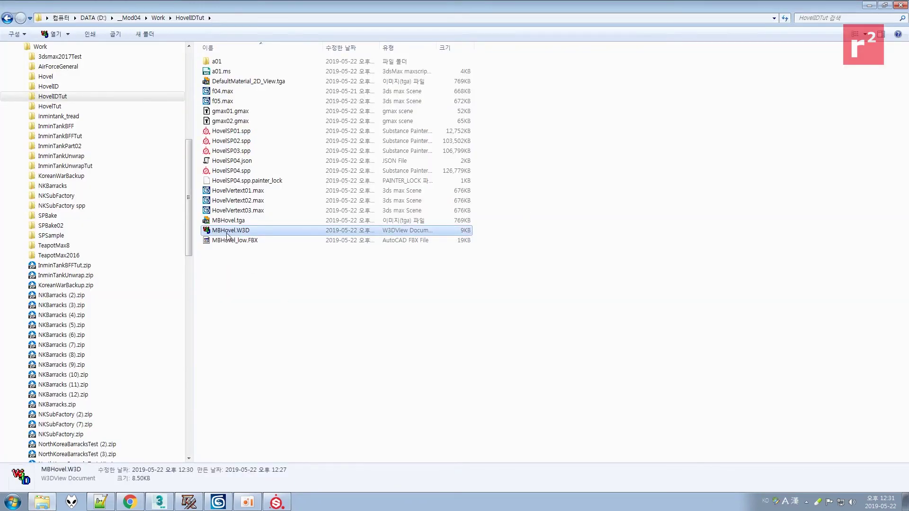
# Step: Copy MBHovel.W3D into the Sample Mod Art\W3D folder, replacing the existing file, and go back to the Work folders
pyautogui.moveTo(190, 238); pyautogui.dragTo(189, 375)
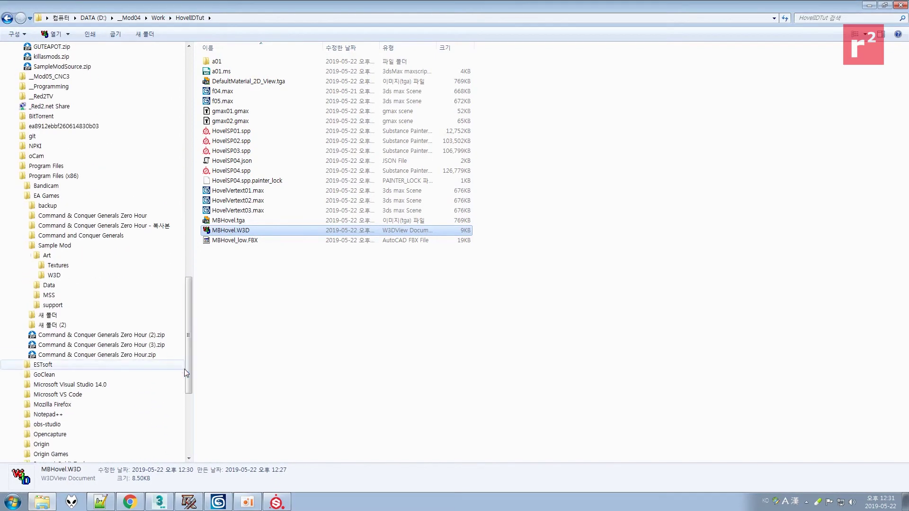
pyautogui.click(53, 276)
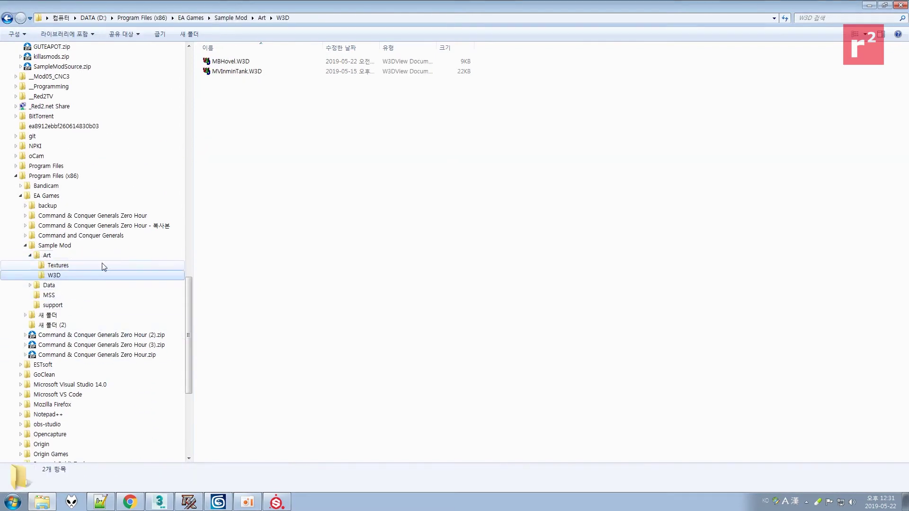
pyautogui.hotkey('ctrl', 'v')
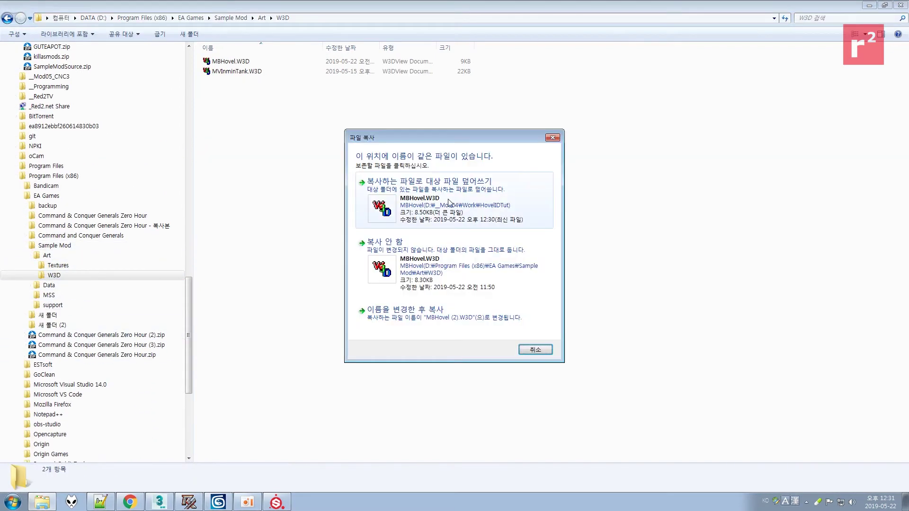
pyautogui.click(436, 206)
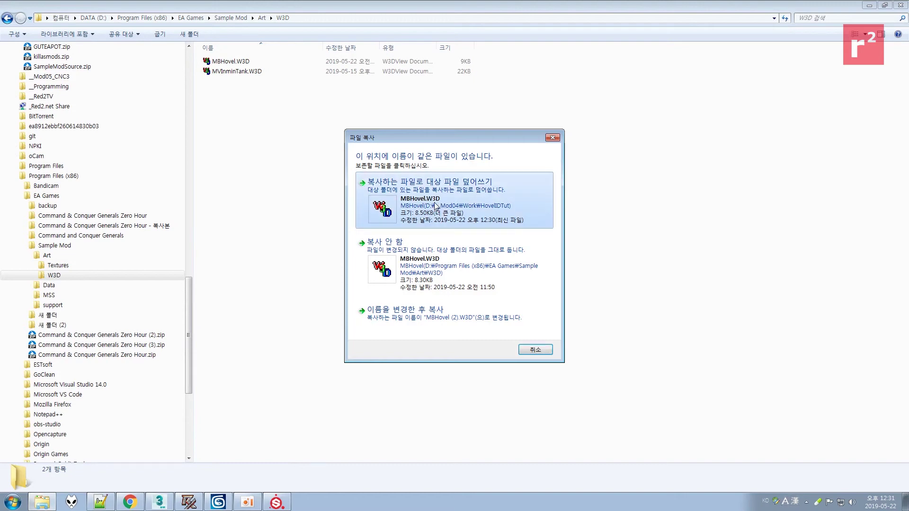
pyautogui.moveTo(189, 288); pyautogui.dragTo(193, 130)
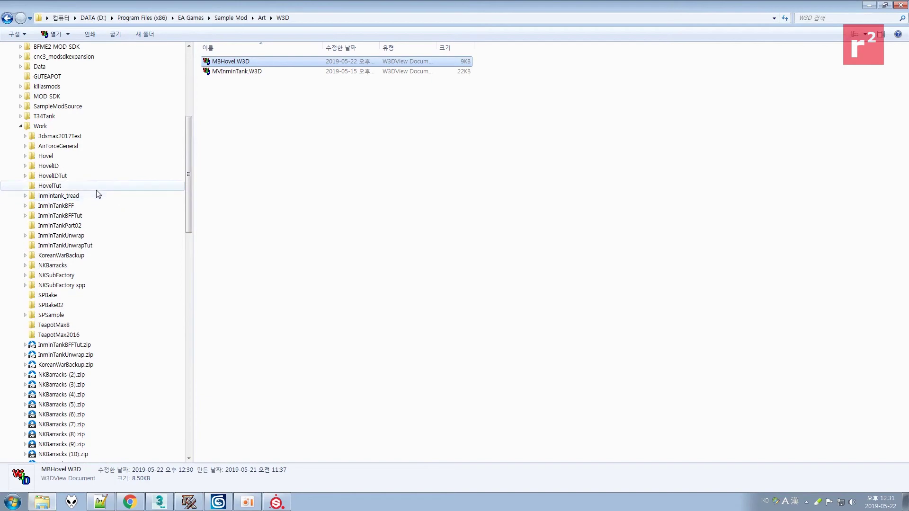
# Step: Copy MBHovel.tga from the HovelIDTut folder into the Sample Mod Art\Textures folder, replacing the existing file
pyautogui.click(56, 176)
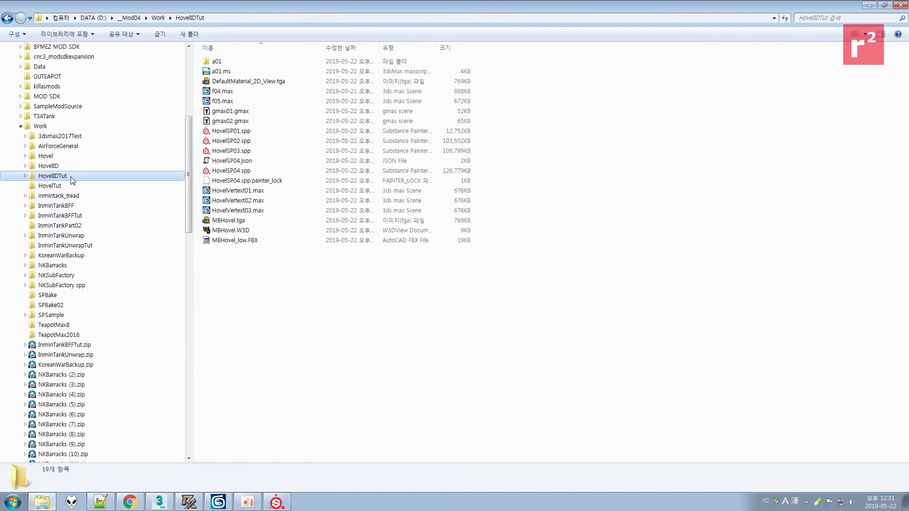
pyautogui.moveTo(185, 218); pyautogui.dragTo(191, 362)
pyautogui.click(58, 305)
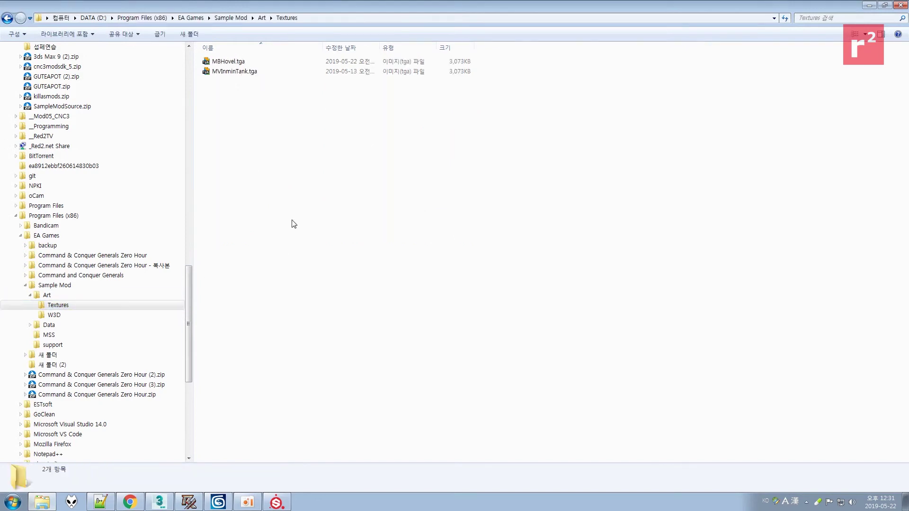
pyautogui.hotkey('ctrl', 'v')
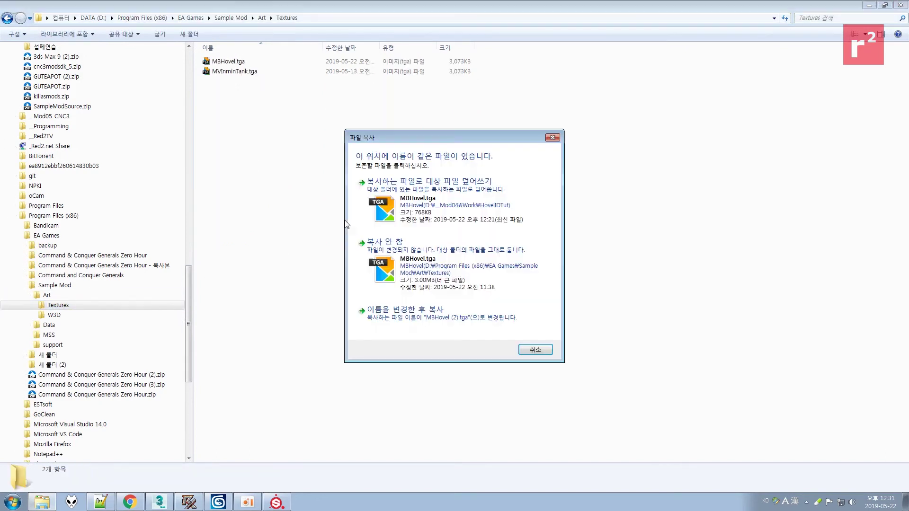
pyautogui.click(439, 206)
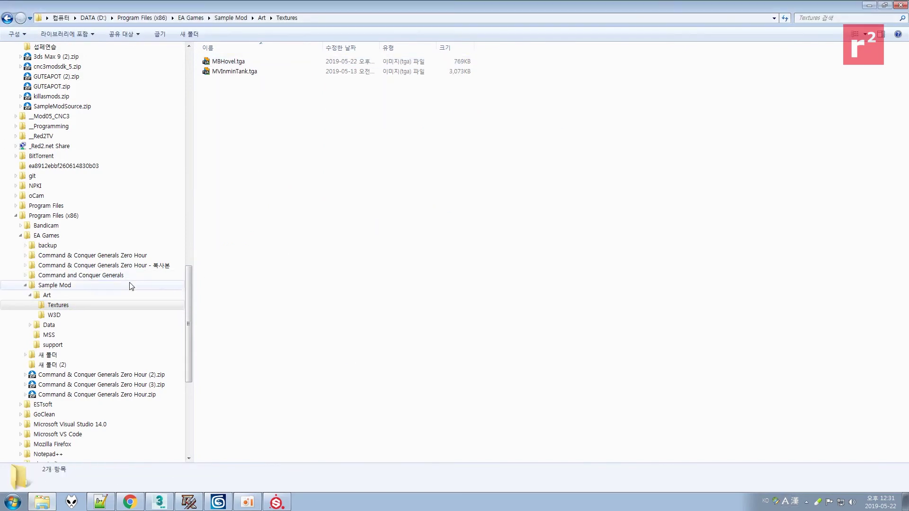
# Step: Open the copied MBHovel.tga in the image viewer to check the texture, and close the viewer
pyautogui.click(240, 65)
pyautogui.doubleClick(240, 65)
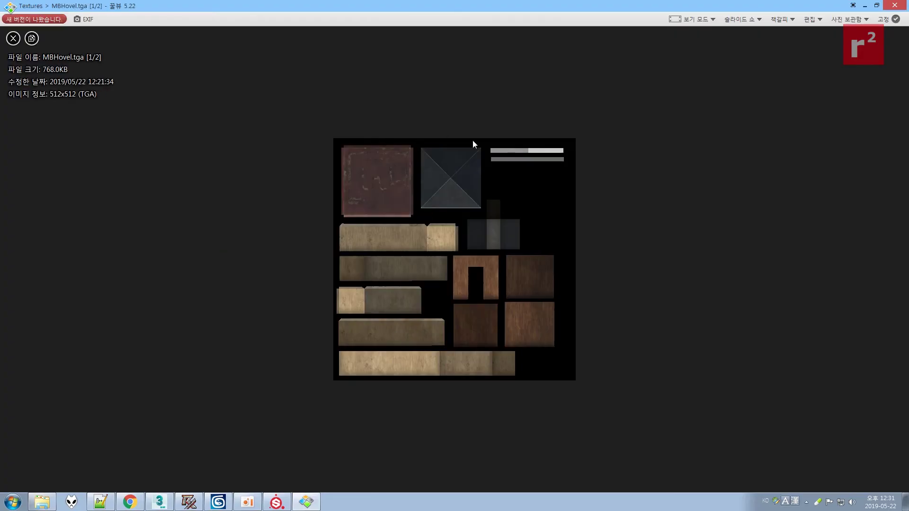
pyautogui.click(901, 5)
# Step: Launch generals.exe from the Sample Mod folder and open the single-player skirmish setup
pyautogui.click(118, 285)
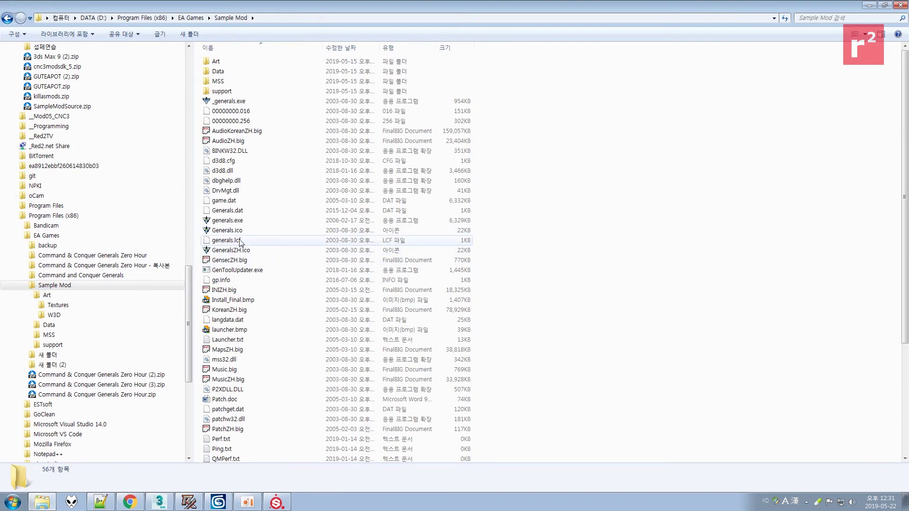
pyautogui.click(230, 223)
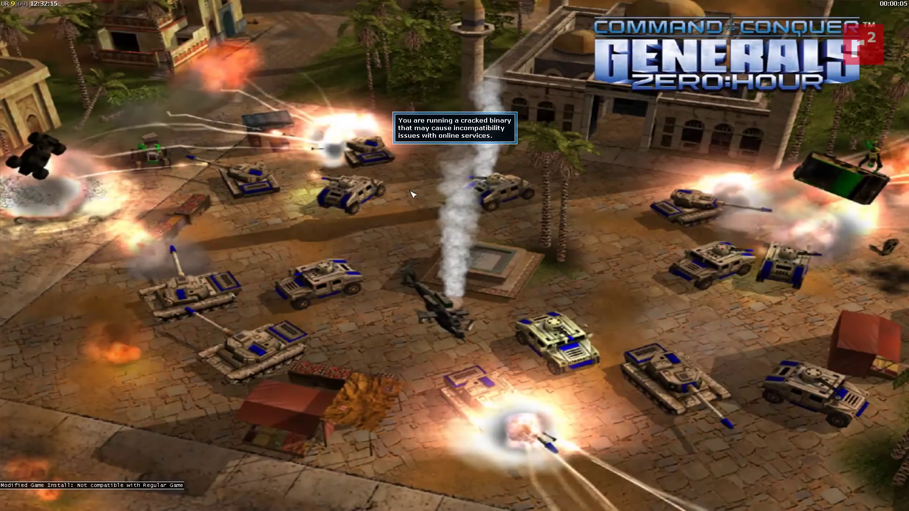
pyautogui.click(682, 115)
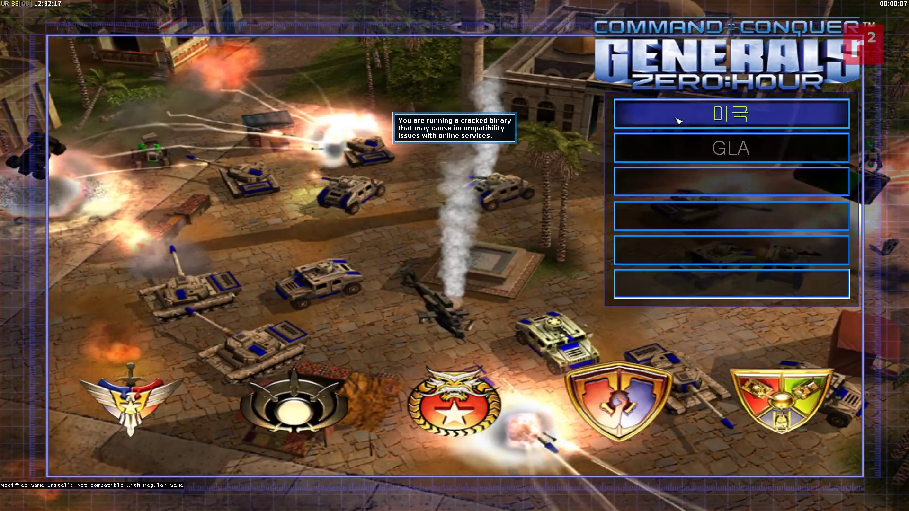
pyautogui.click(686, 258)
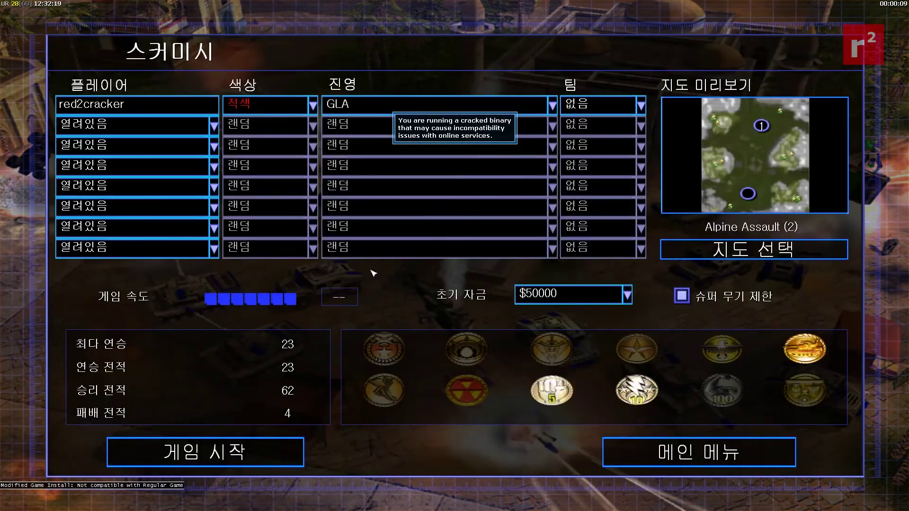
# Step: Choose red as the player's colour and start the GLA skirmish on Alpine Assault
pyautogui.click(312, 105)
pyautogui.click(236, 140)
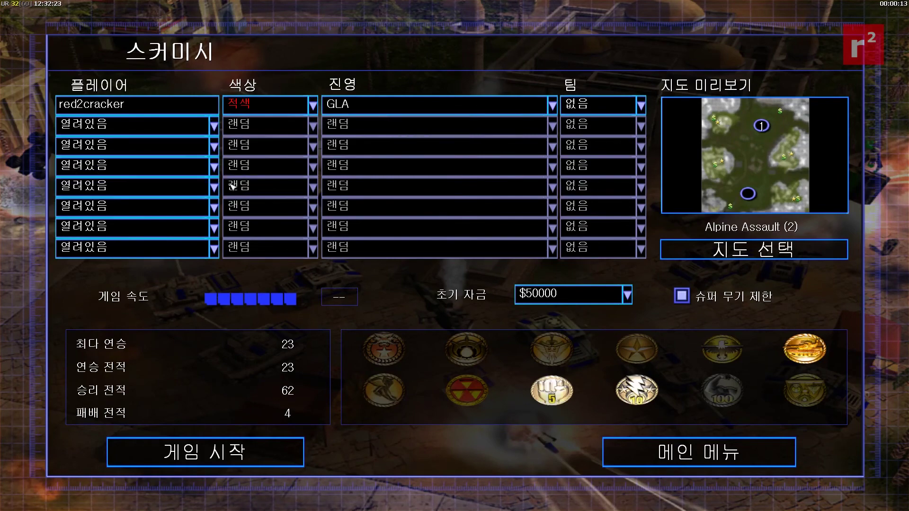
pyautogui.click(230, 456)
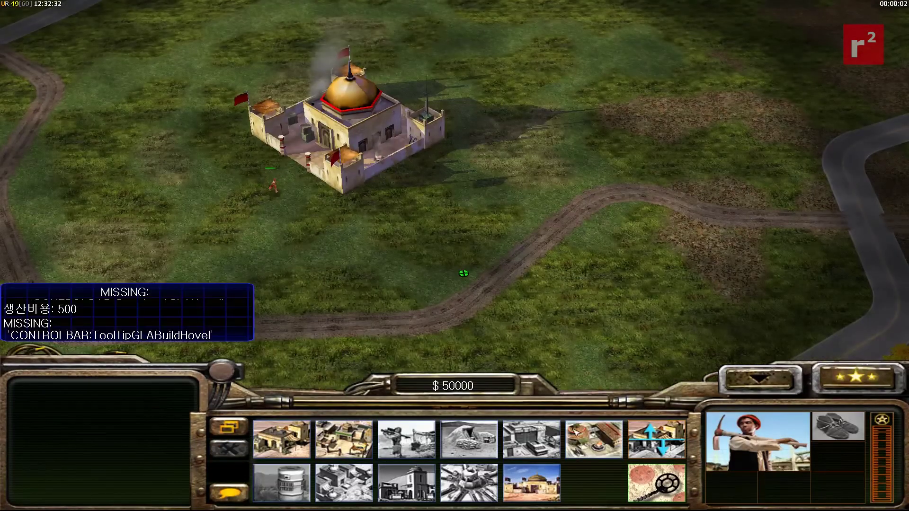
# Step: Have the worker build the custom hovel on the grass beside the command center
pyautogui.click(574, 432)
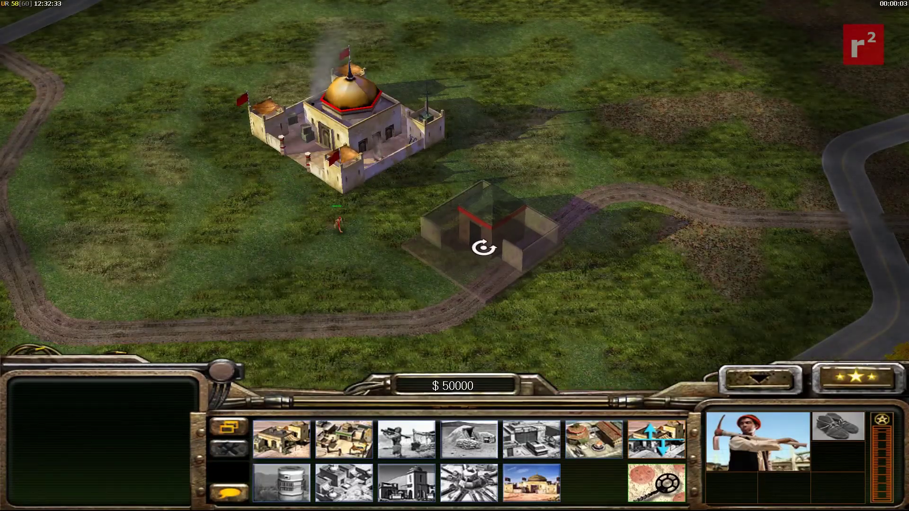
pyautogui.click(488, 232)
pyautogui.moveTo(518, 272); pyautogui.dragTo(444, 235, button='right')
pyautogui.scroll(-3, 444, 235)
pyautogui.scroll(3, 445, 236)
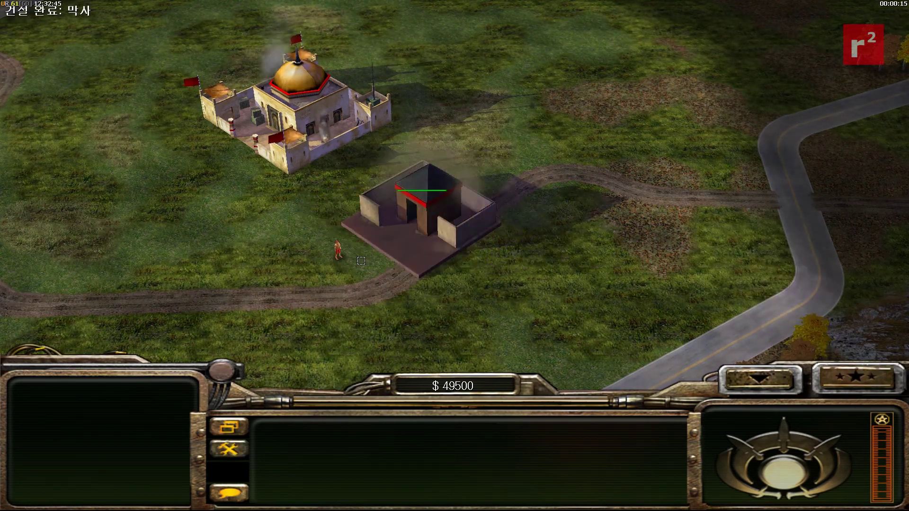
# Step: Move the worker away from the finished hovel, deselect it, and inspect the building's model and texture up close
pyautogui.click(344, 246)
pyautogui.click(280, 255)
pyautogui.rightClick(507, 292)
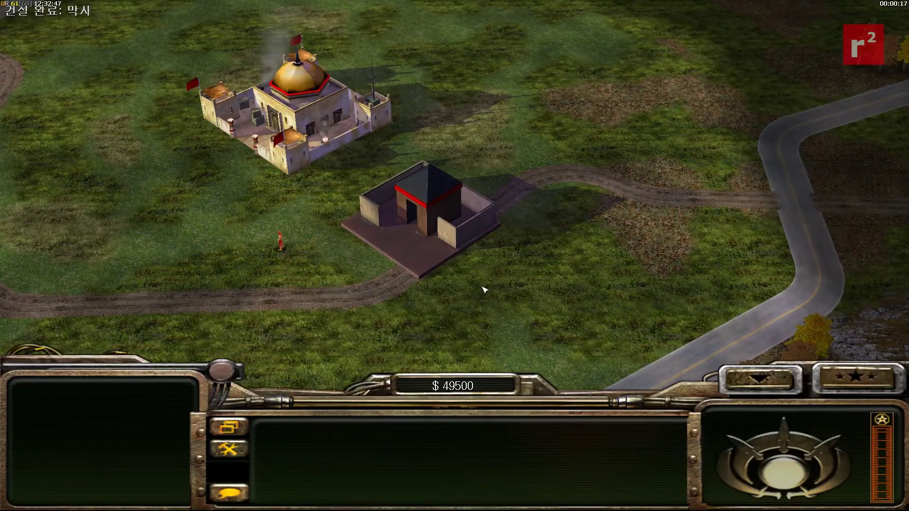
pyautogui.moveTo(493, 300); pyautogui.dragTo(488, 299, button='right')
pyautogui.scroll(6, 487, 300)
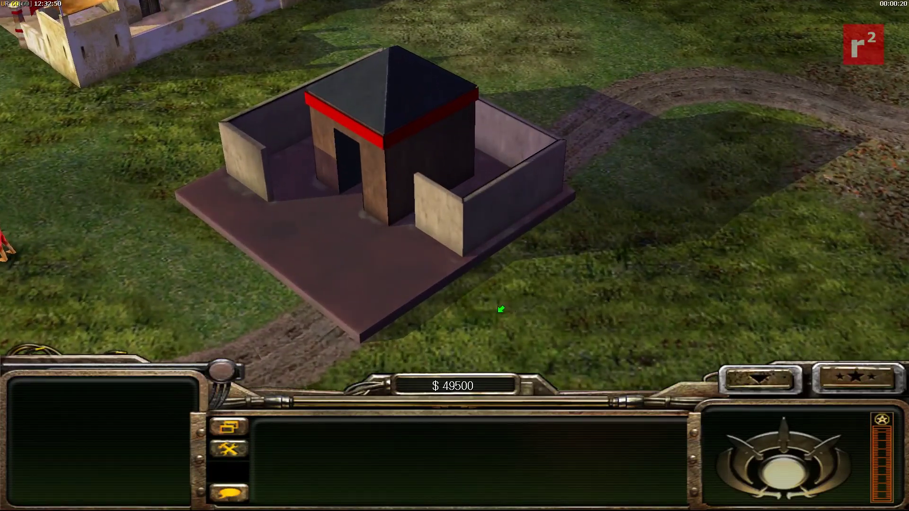
pyautogui.scroll(-5, 501, 309)
pyautogui.scroll(2, 523, 298)
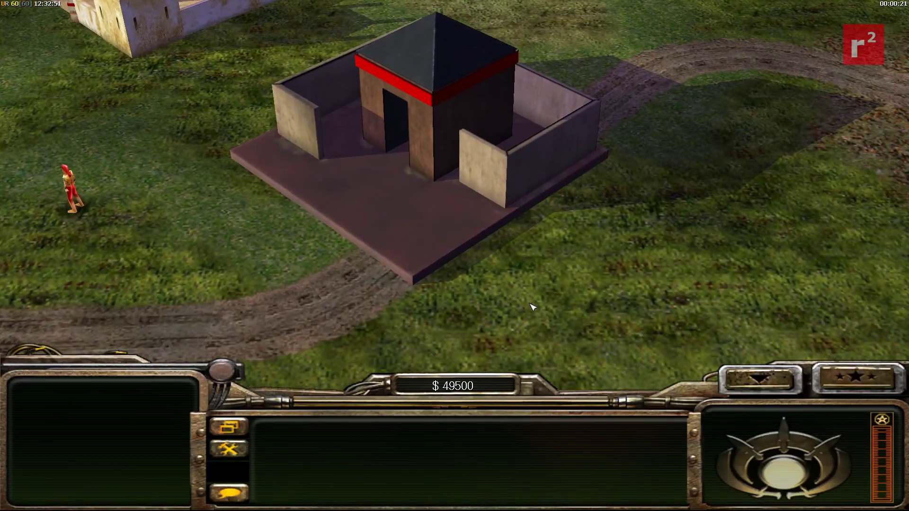
# Step: Select the hovel and queue two of the rifle infantry units for training
pyautogui.click(483, 171)
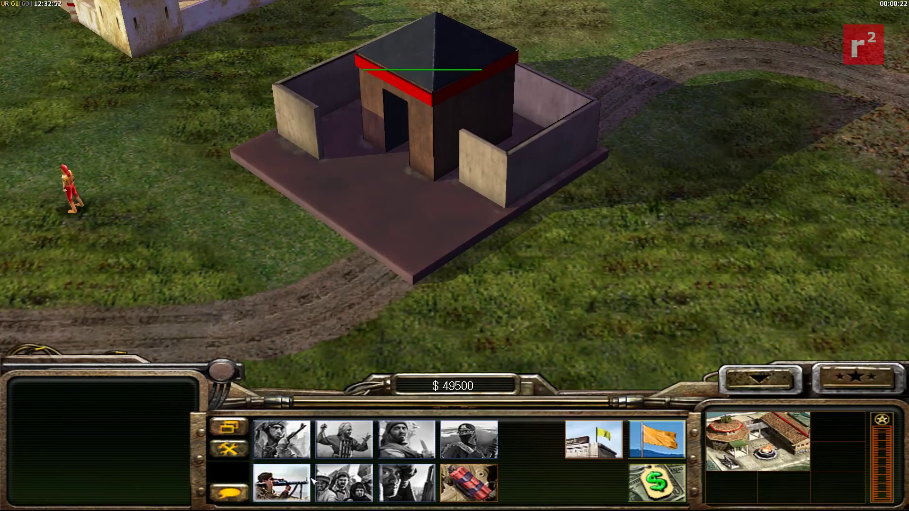
pyautogui.click(298, 482)
pyautogui.click(298, 482)
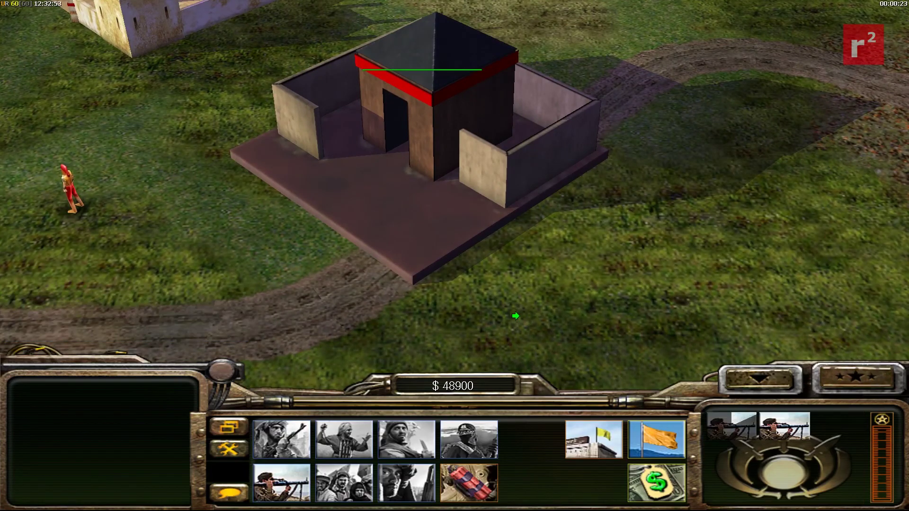